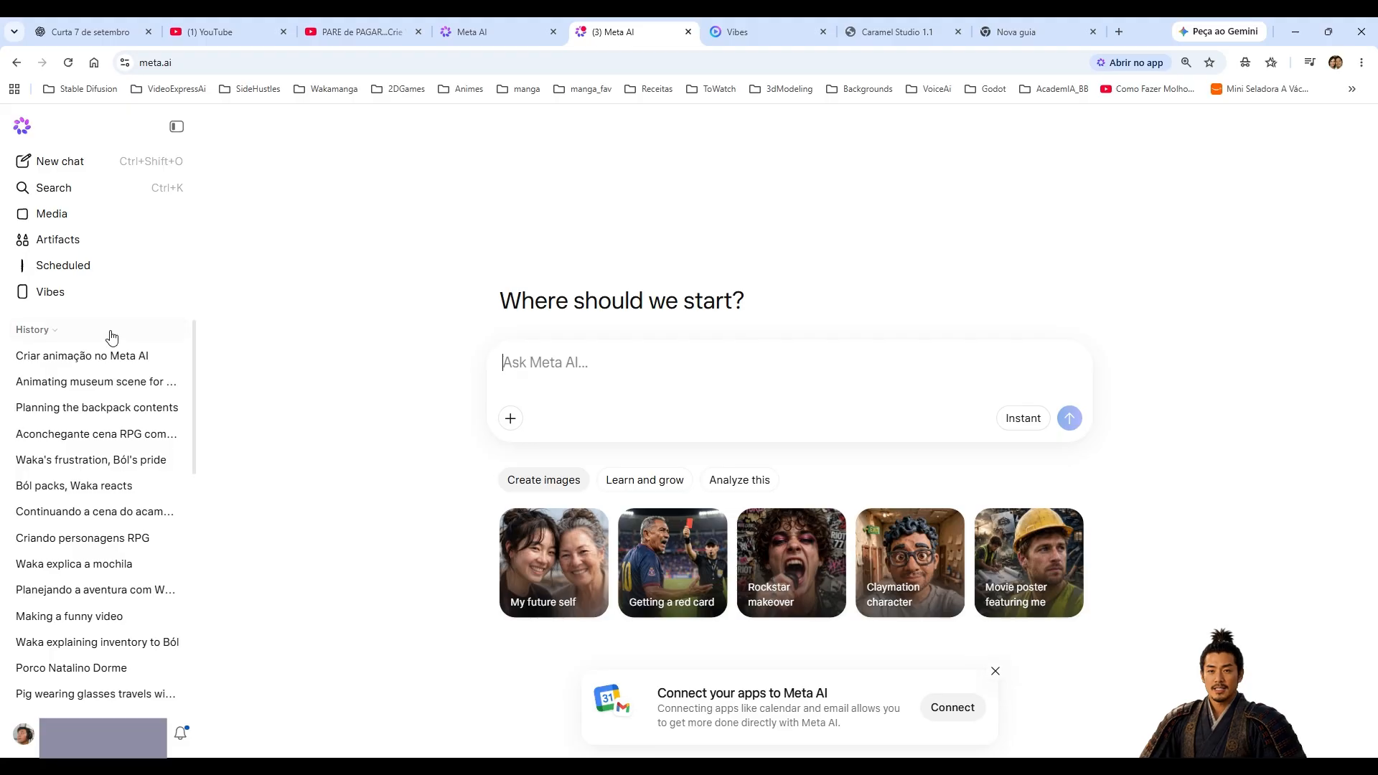
Look at the Vibes feed in Meta AI, and open the Vibes.ai site from the account options.
left_click(61, 300)
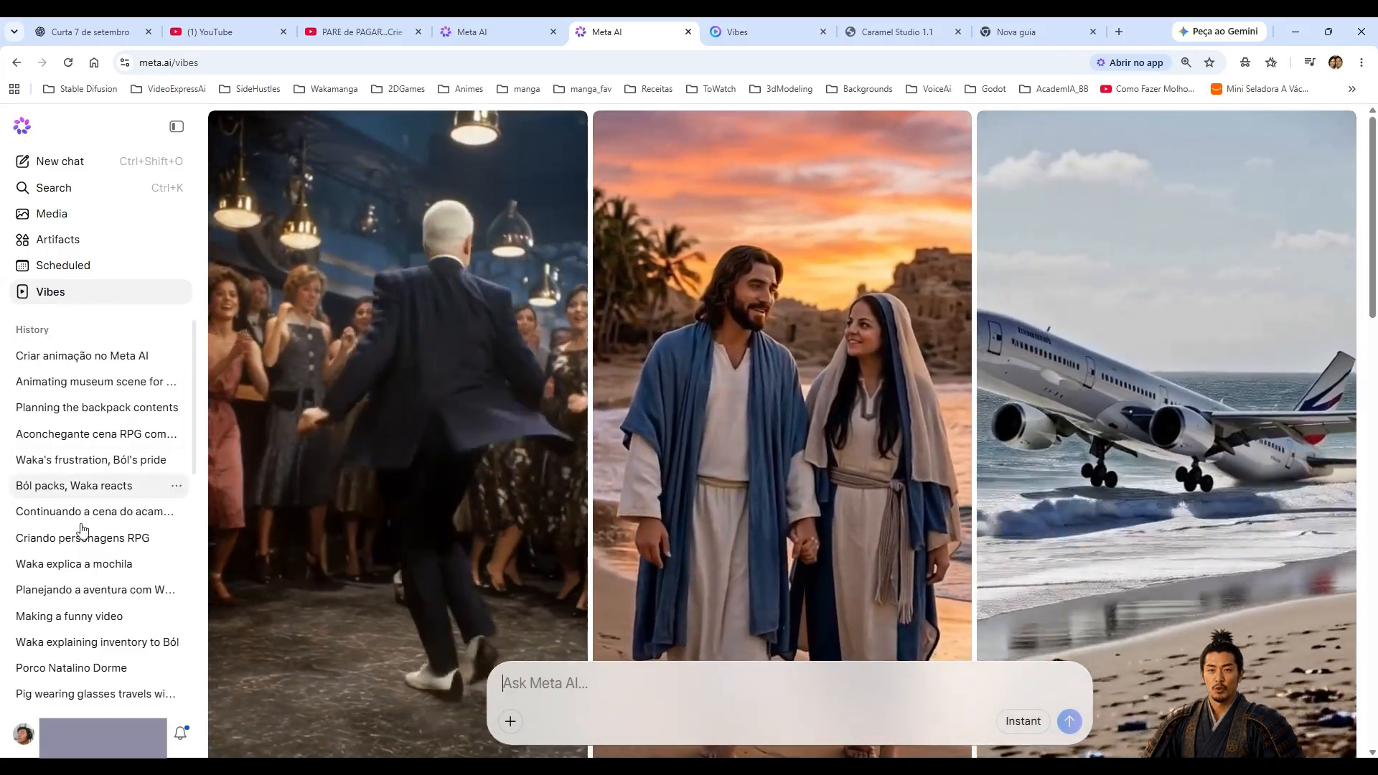
left_click(23, 733)
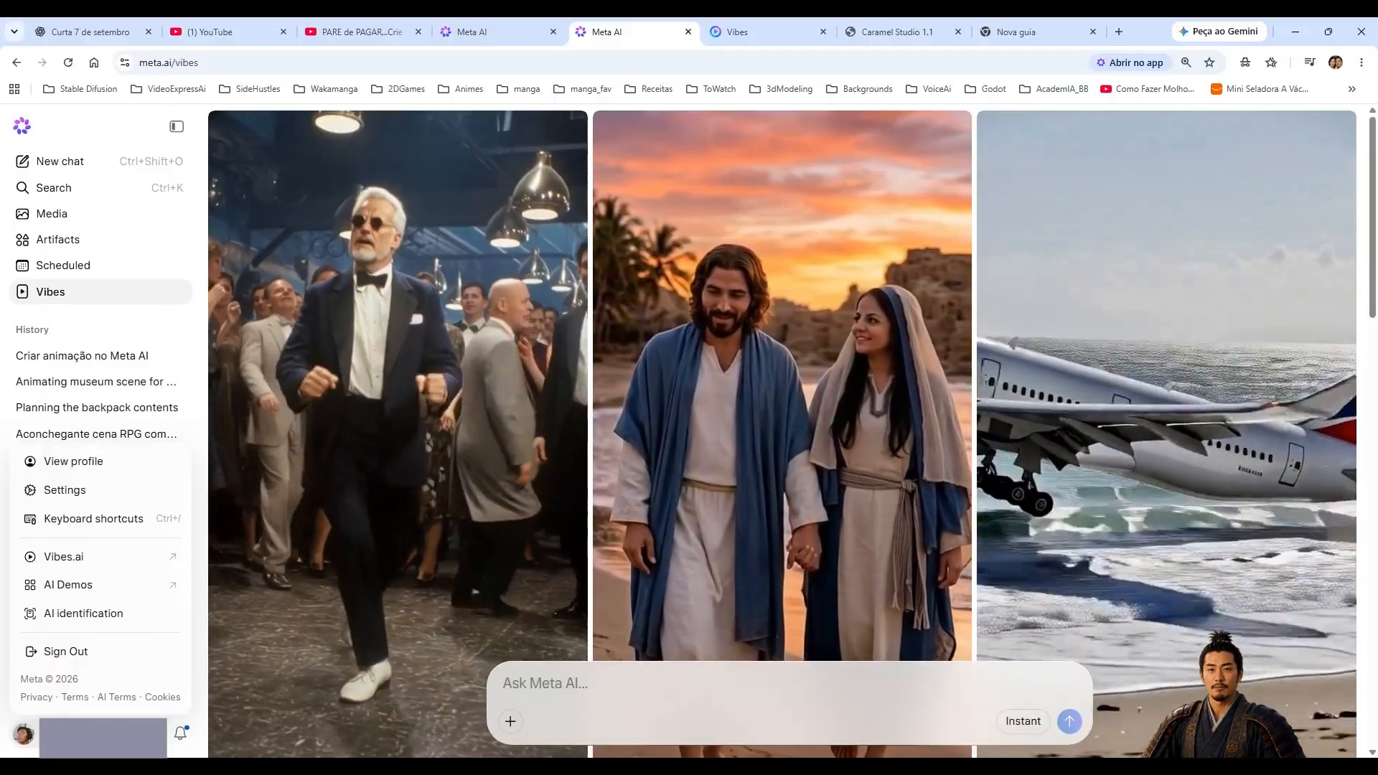
left_click(57, 557)
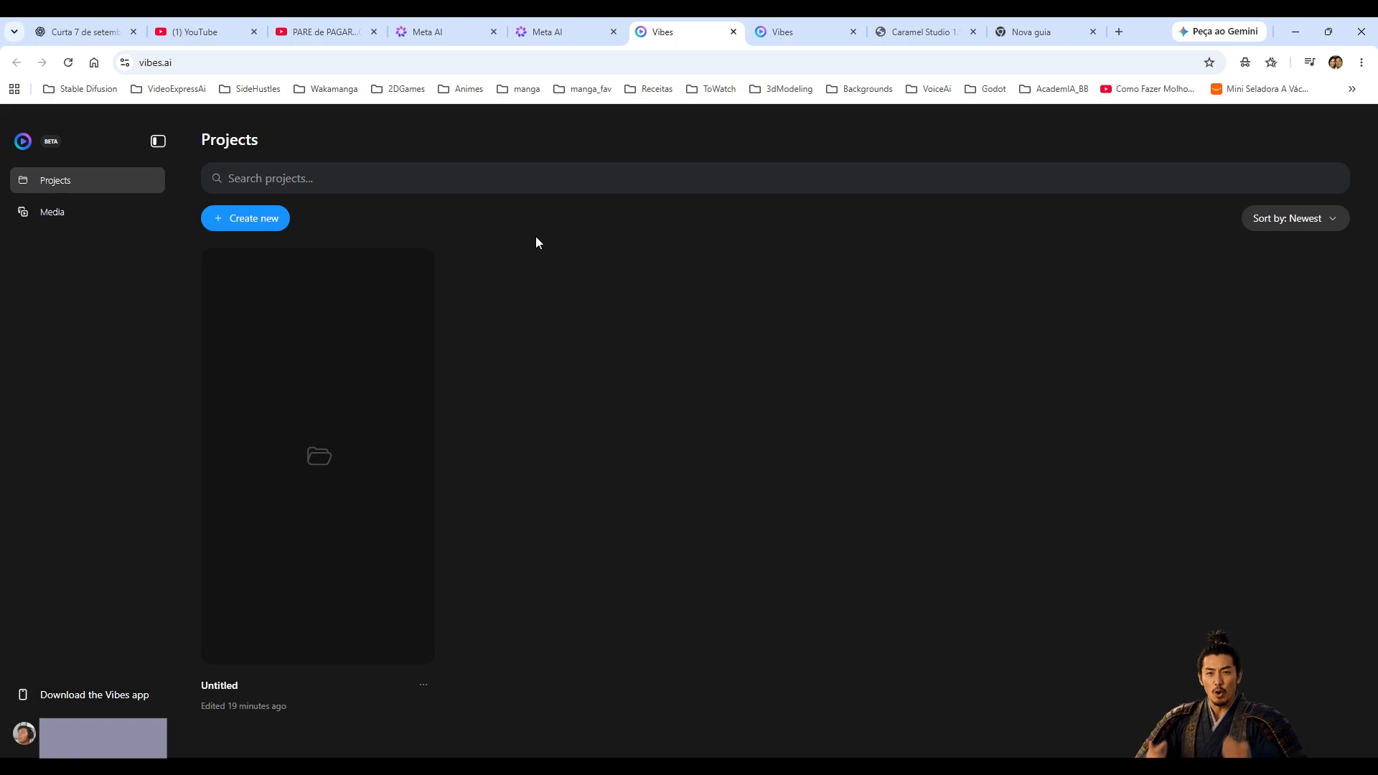
Create a new project and upload three images of the voxel characters building on the beach.
left_click(262, 230)
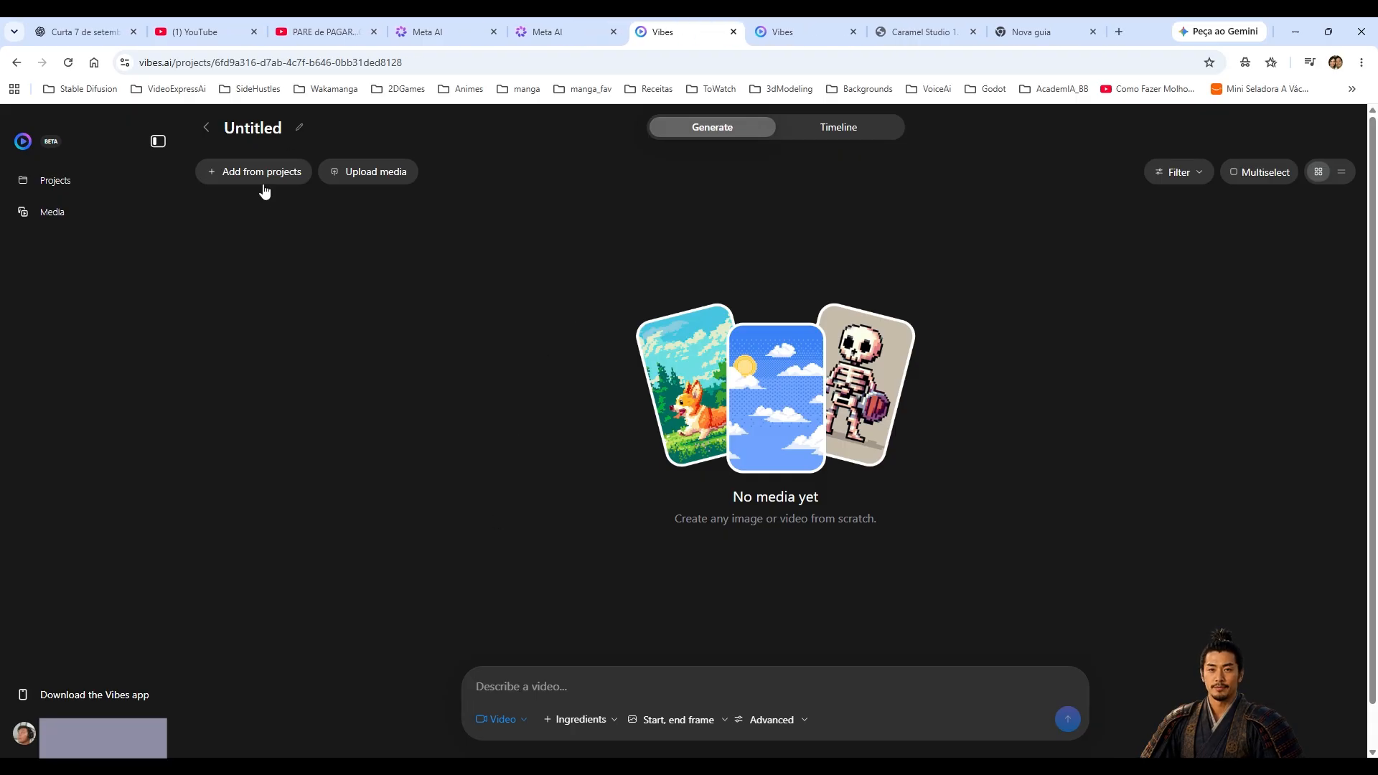
left_click(371, 172)
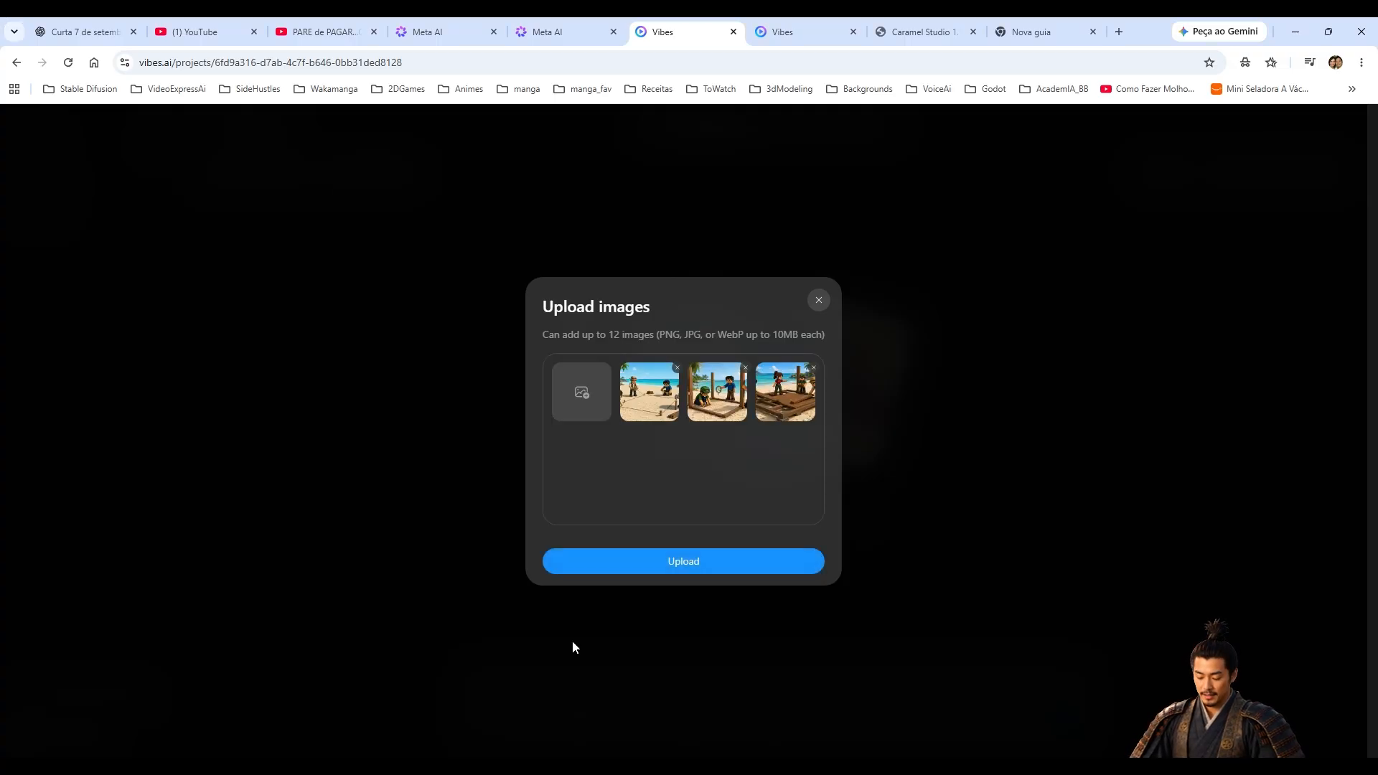
left_click(692, 571)
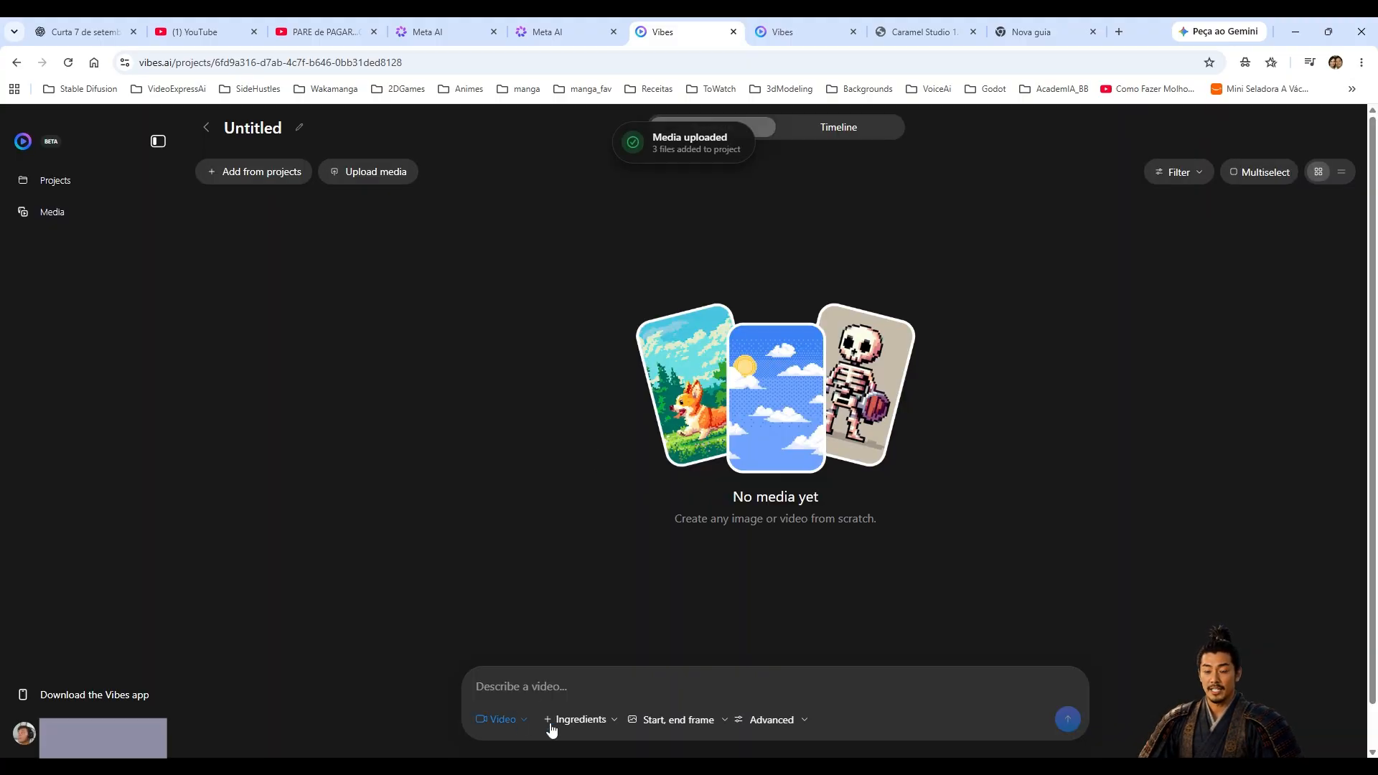
Generate videos using the first uploaded beach image as the scene ingredient and the "Praia tropical ensolarada" prompt with cinematic look and voxel characters.
left_click(586, 729)
left_click(581, 688)
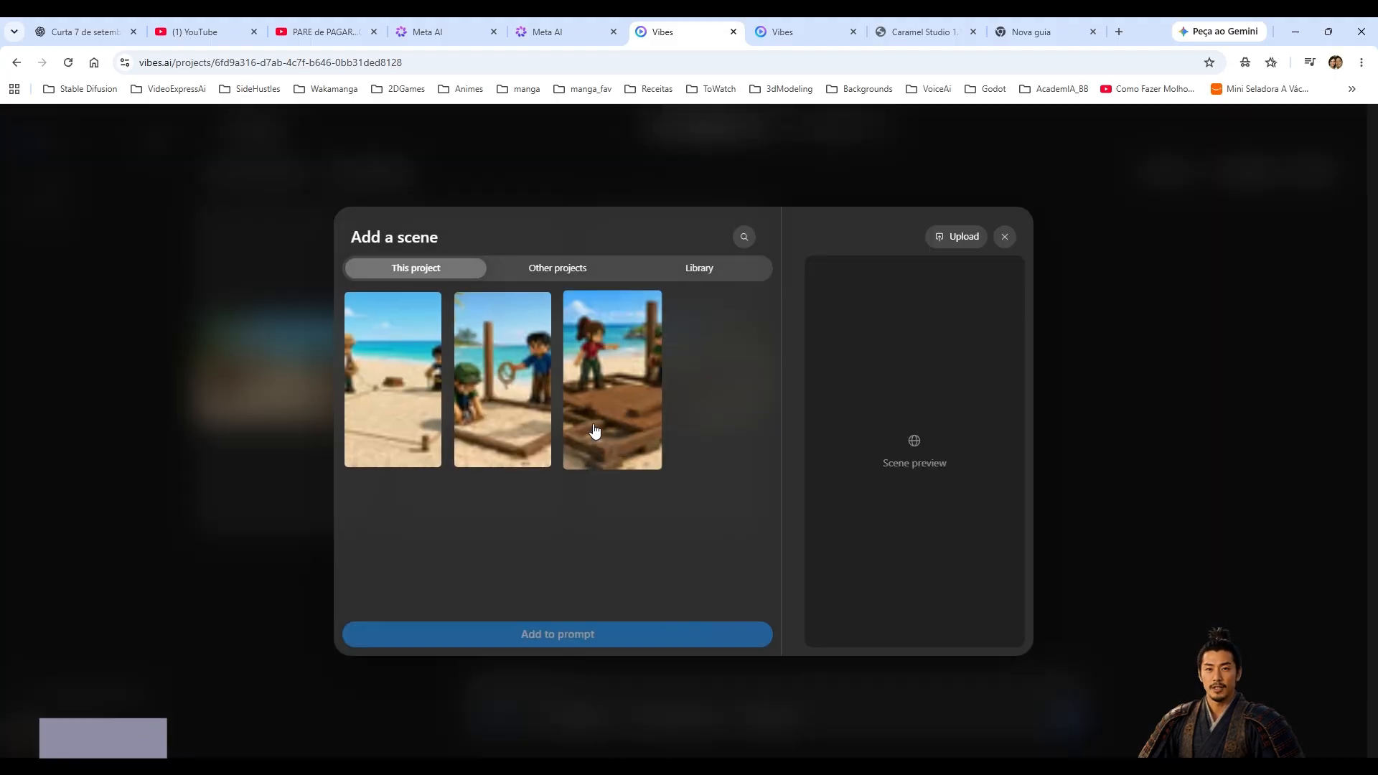
left_click(385, 399)
left_click(641, 635)
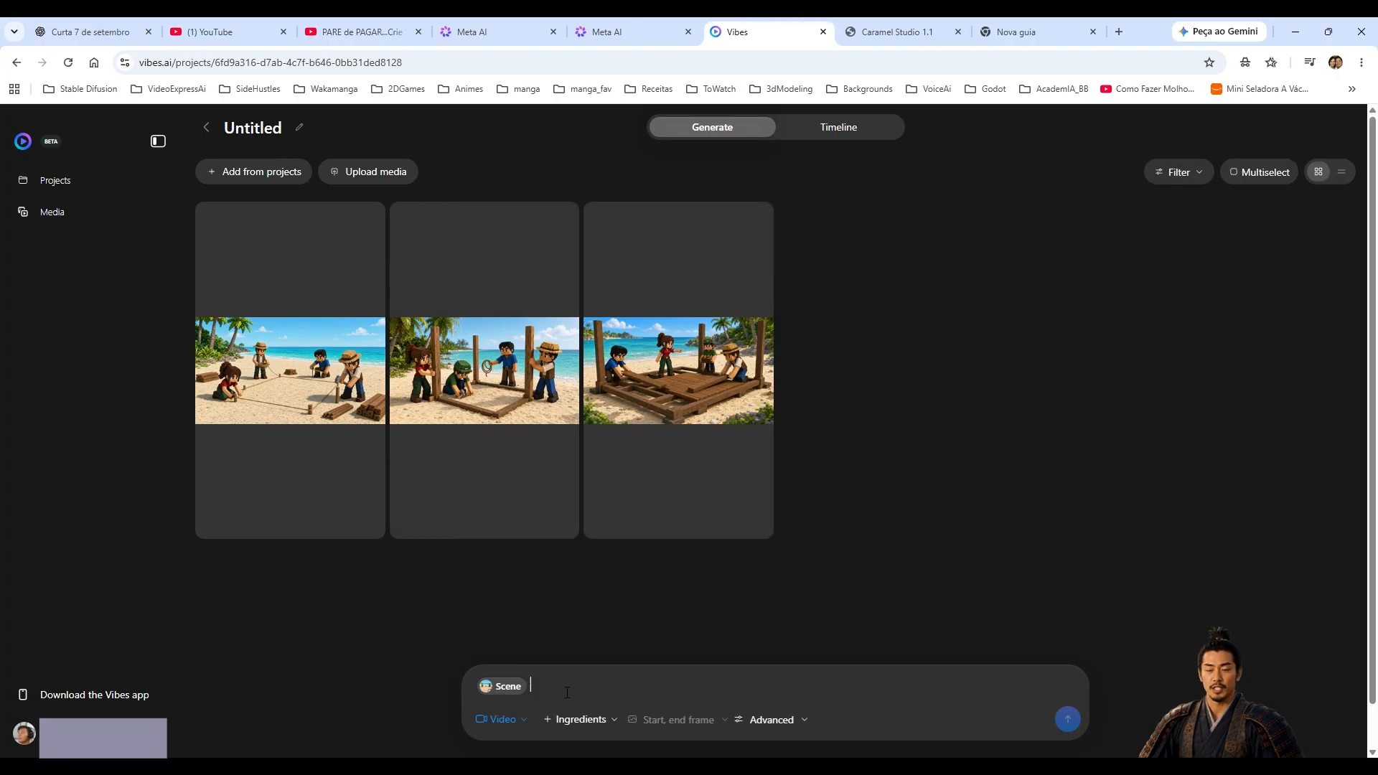
type("Praia tropical ensolarada com areia clara e detalhada, conchas espalhadas, coqueiros, vegetação verde, pedras próximas da costa, mar azul-turquesa e céu azul com poucas nuvens. Visual cinematográfico, iluminação quente, profundidade de campo de miniatura e mistura de cenário realista com personagens voxel.")
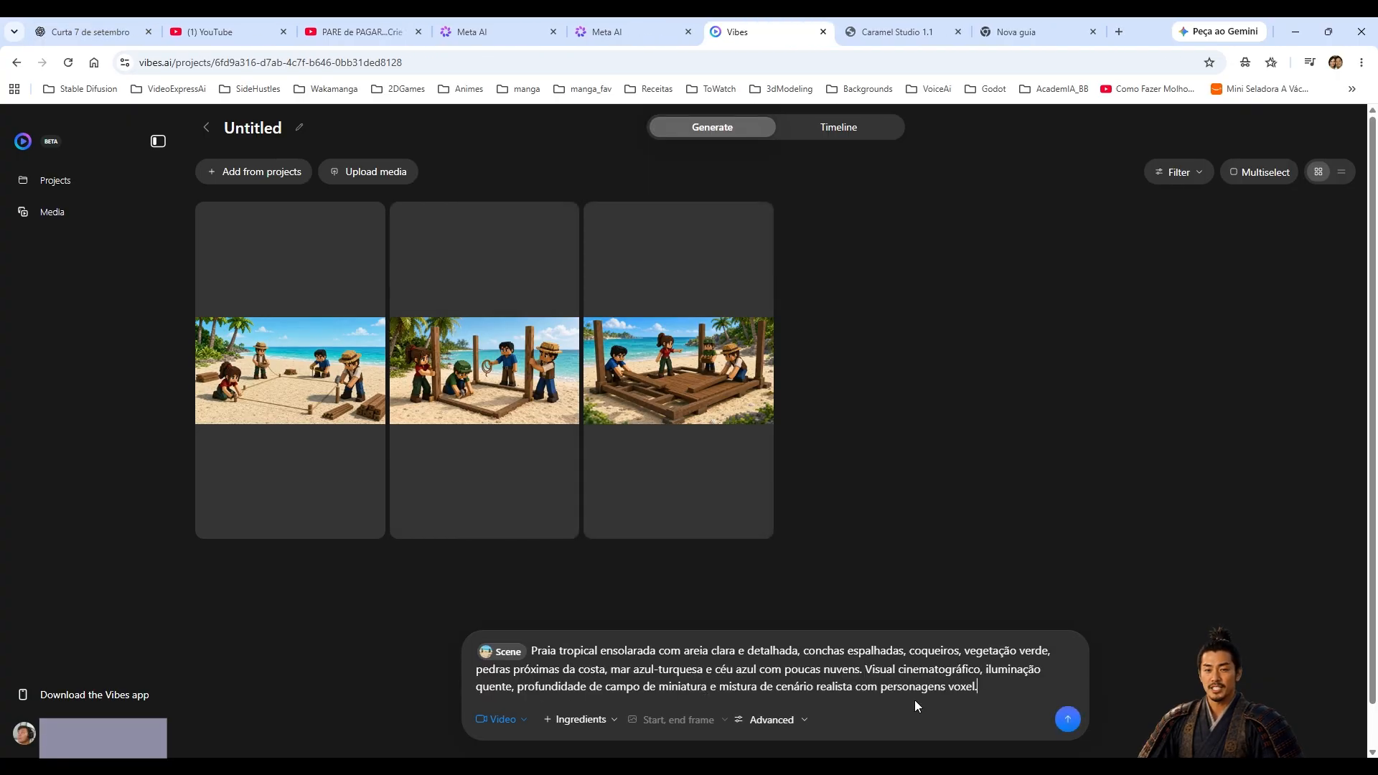
left_click(1068, 719)
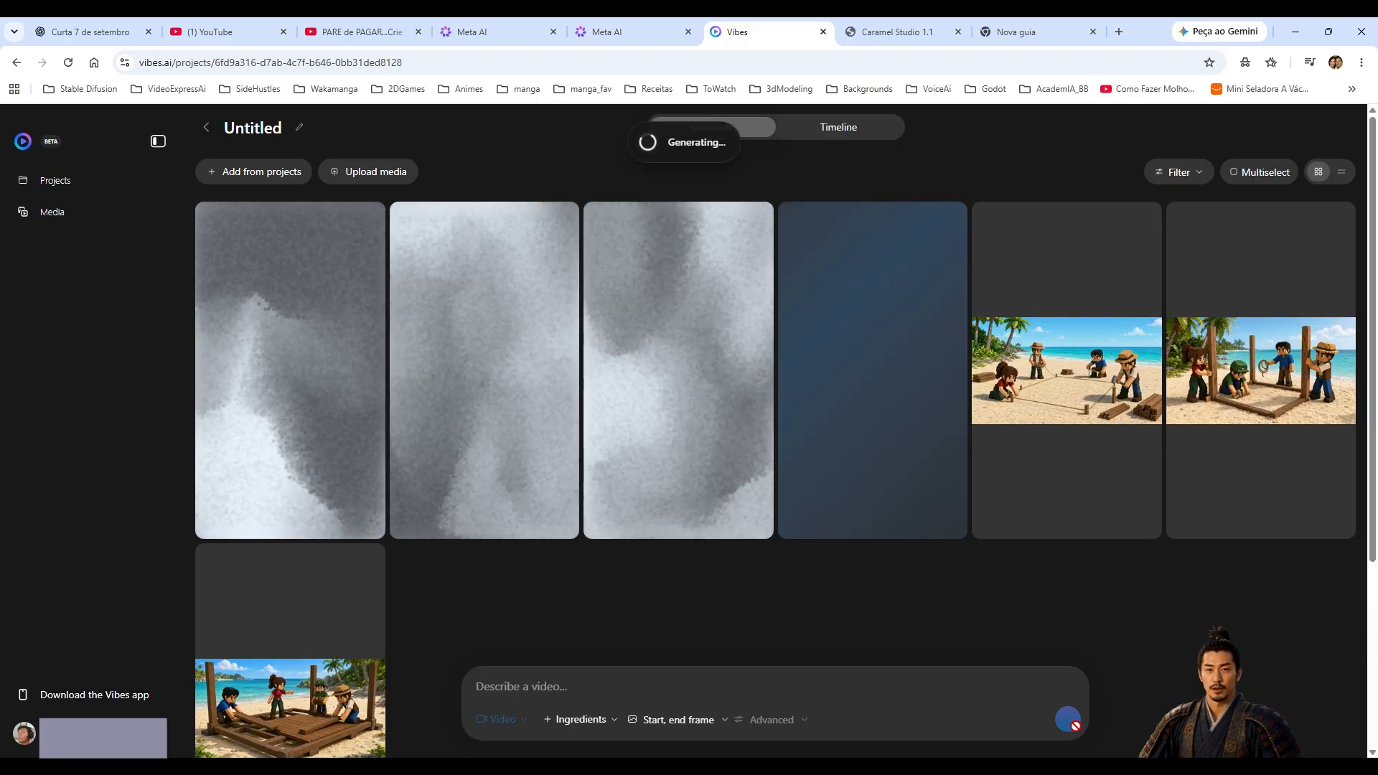
Play the fourth generated beach video, preview the third one, and return to the project.
mouse_move(1079, 386)
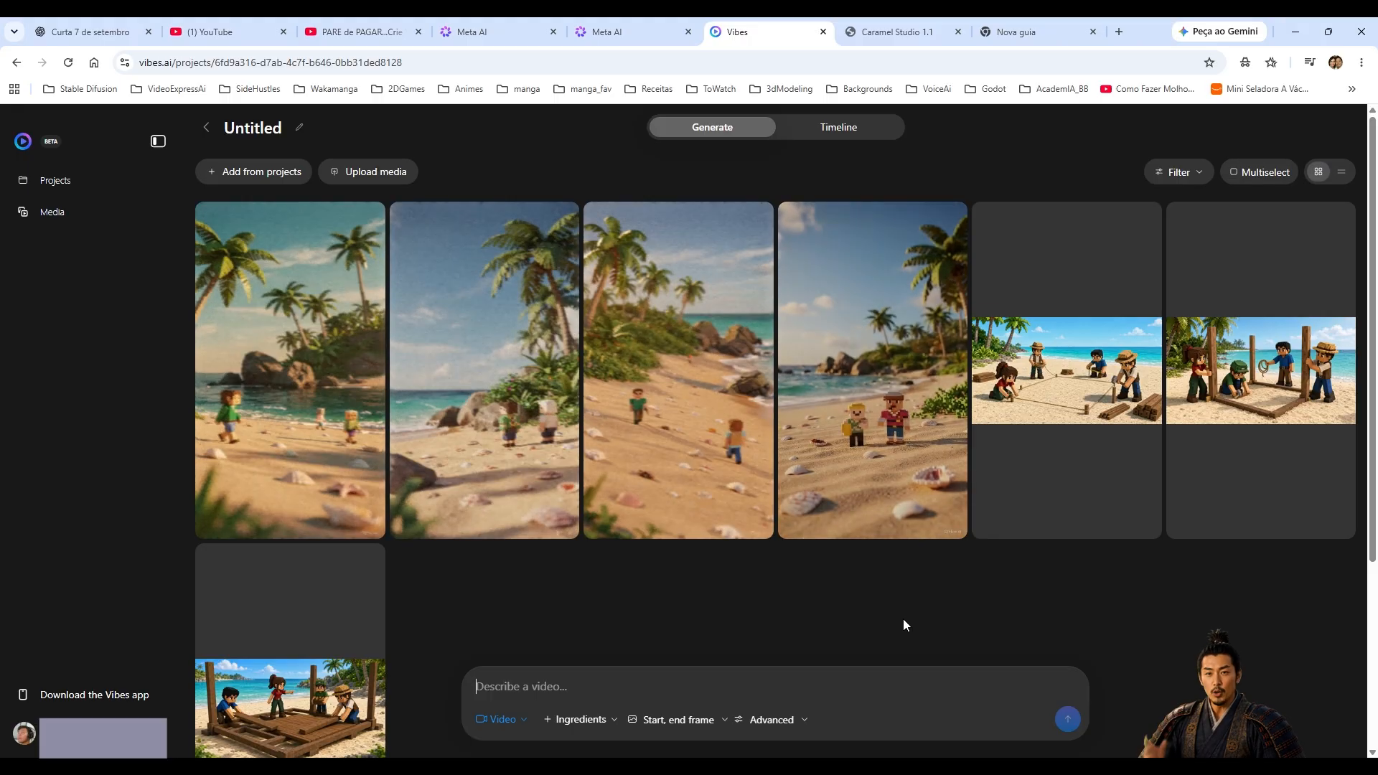
mouse_move(877, 517)
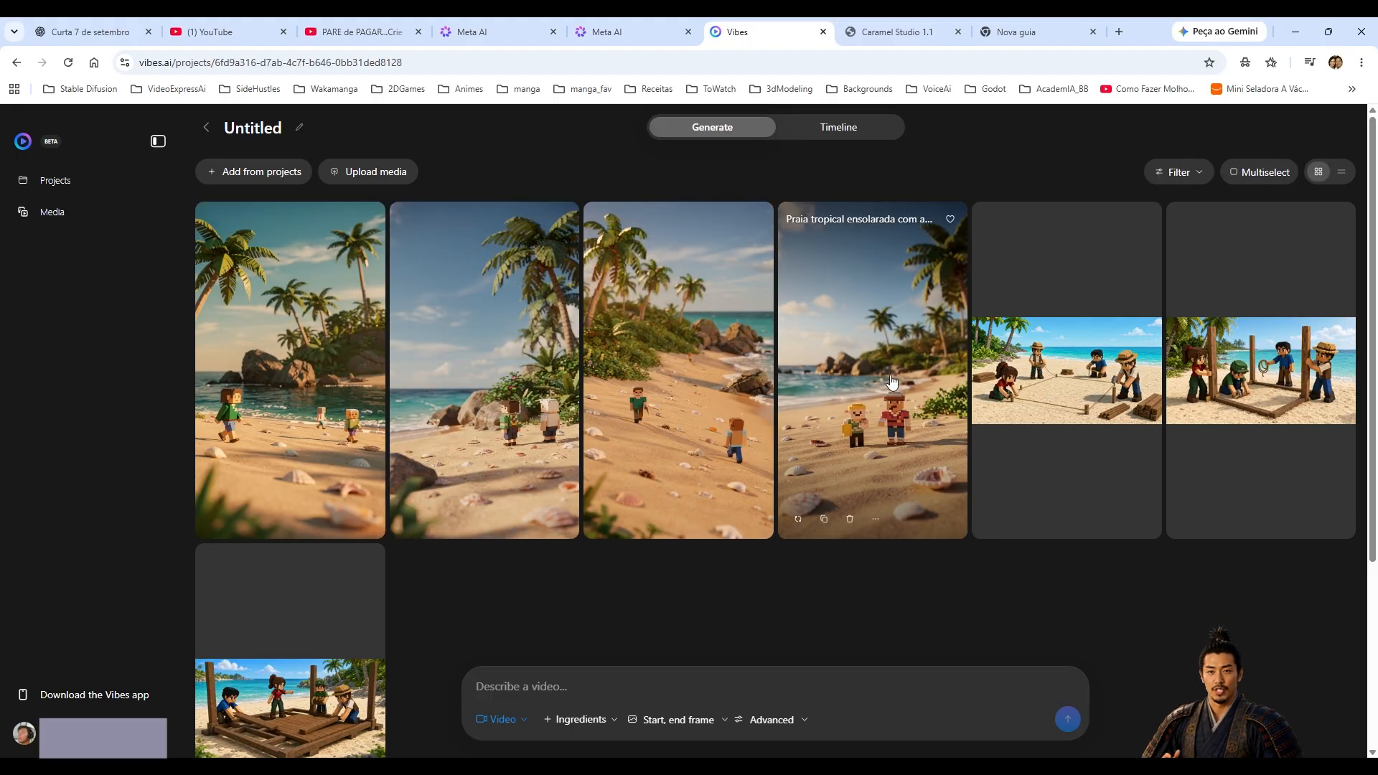
left_click(892, 383)
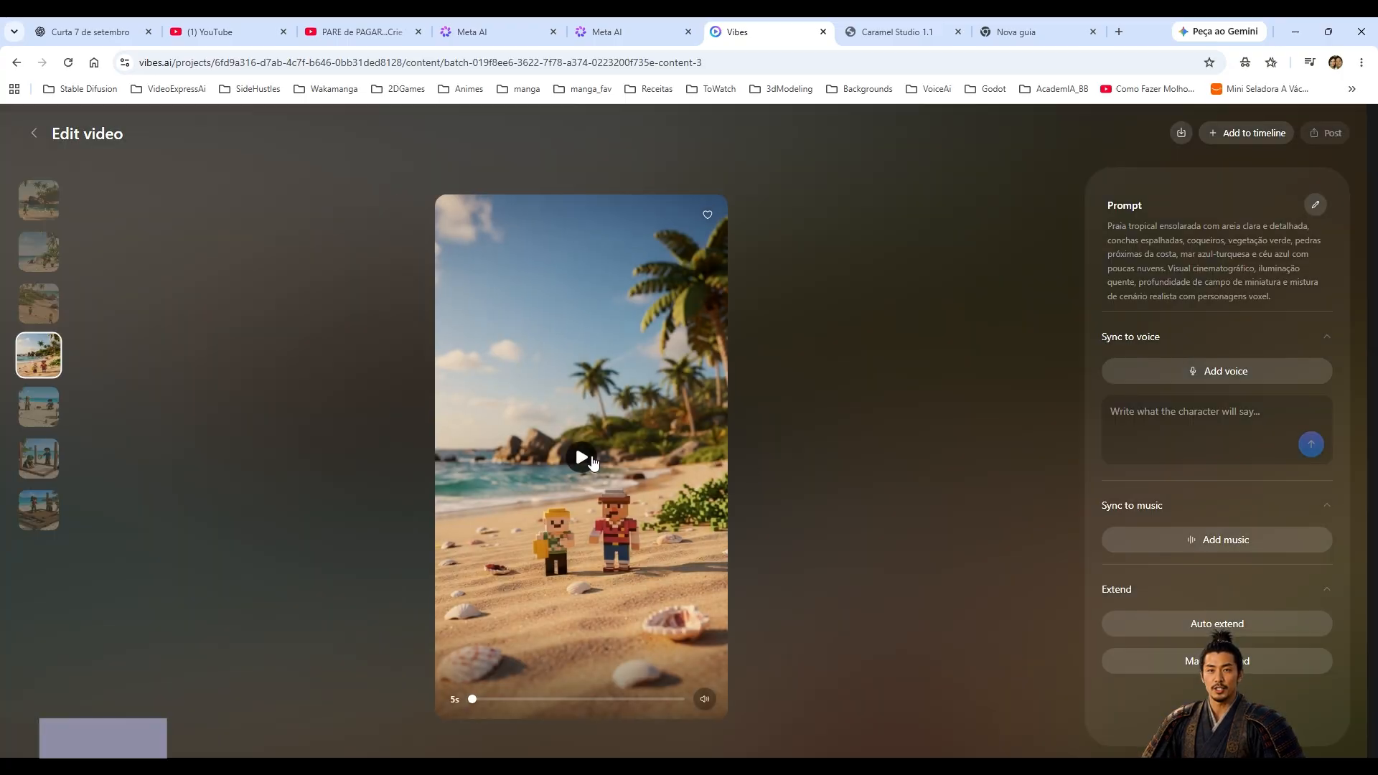
left_click(592, 461)
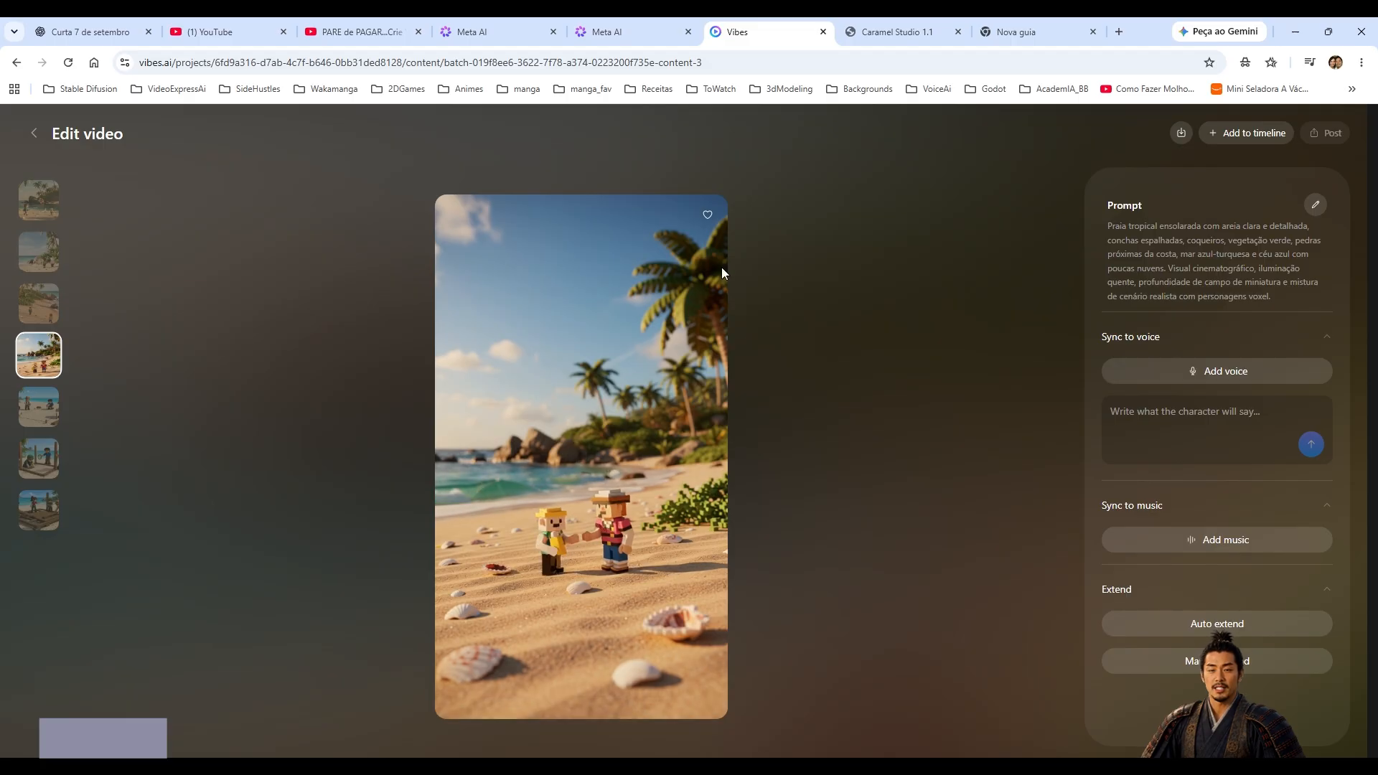
mouse_move(709, 265)
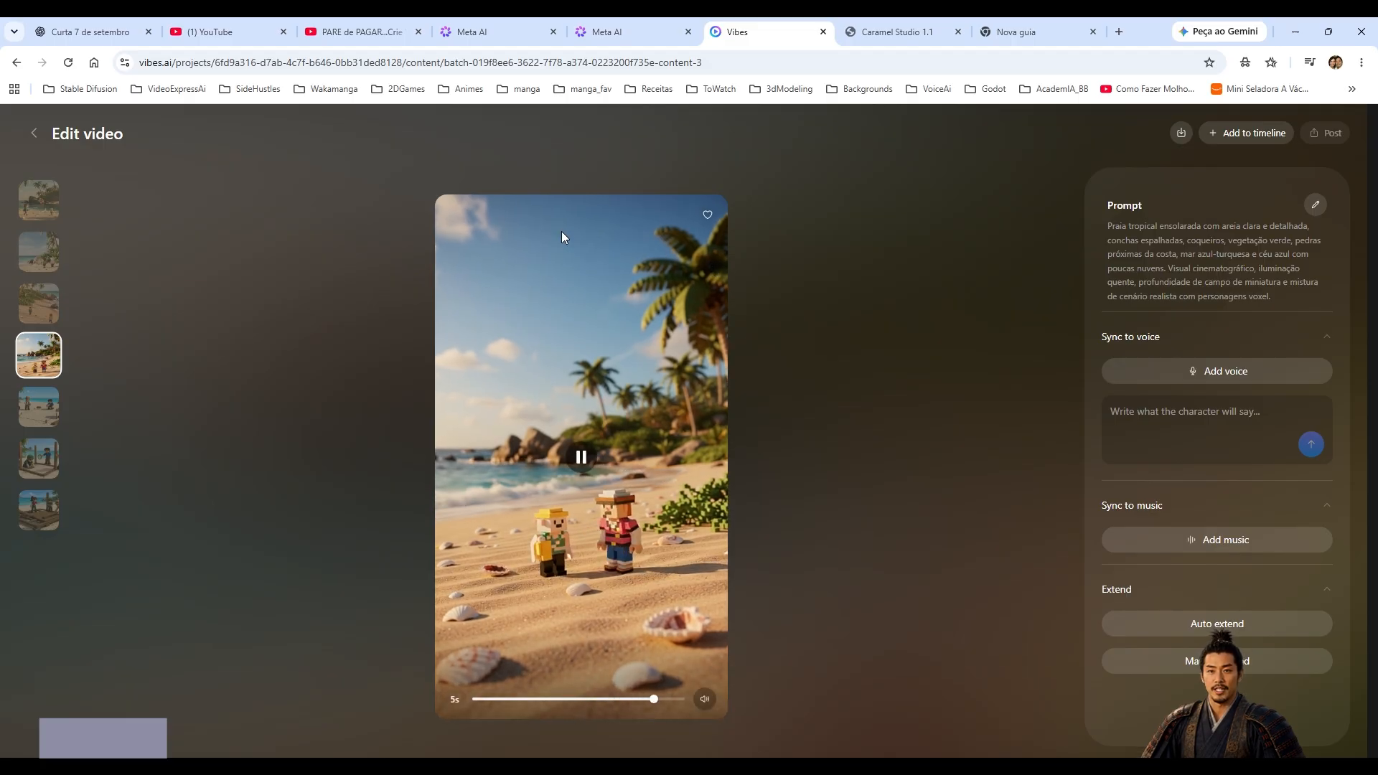
left_click(34, 313)
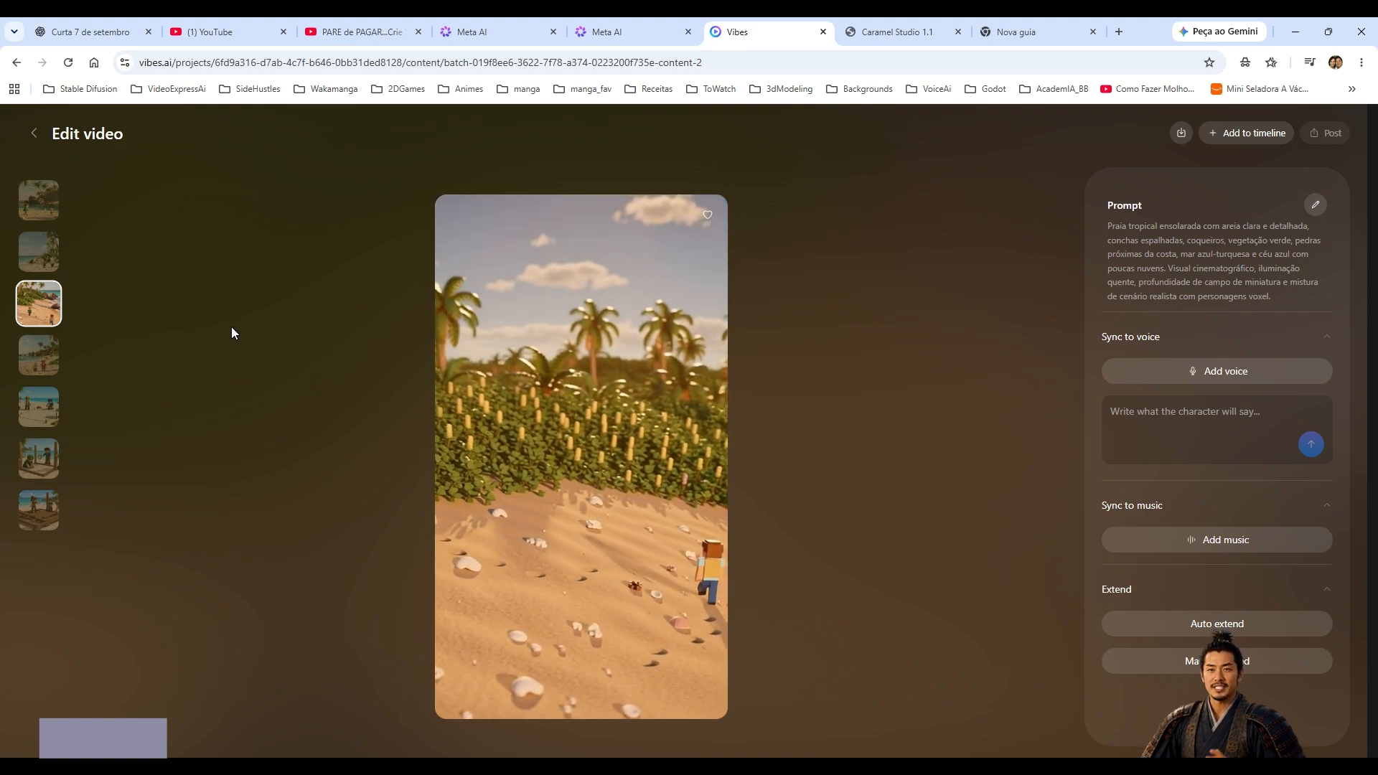
key("Escape")
Set the uploaded image of the roped-off beach plot as the video's start frame.
scroll(578, 592, "down", 3)
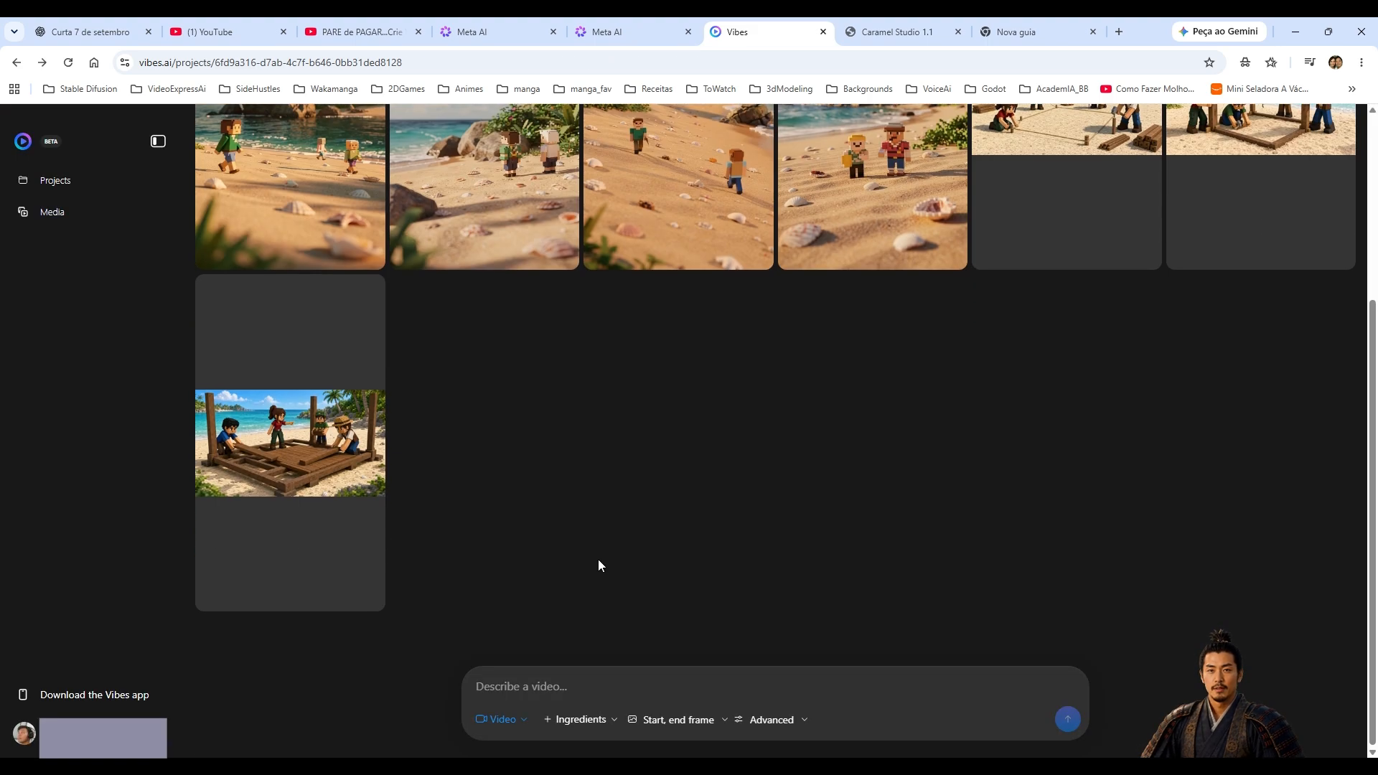
left_click(673, 725)
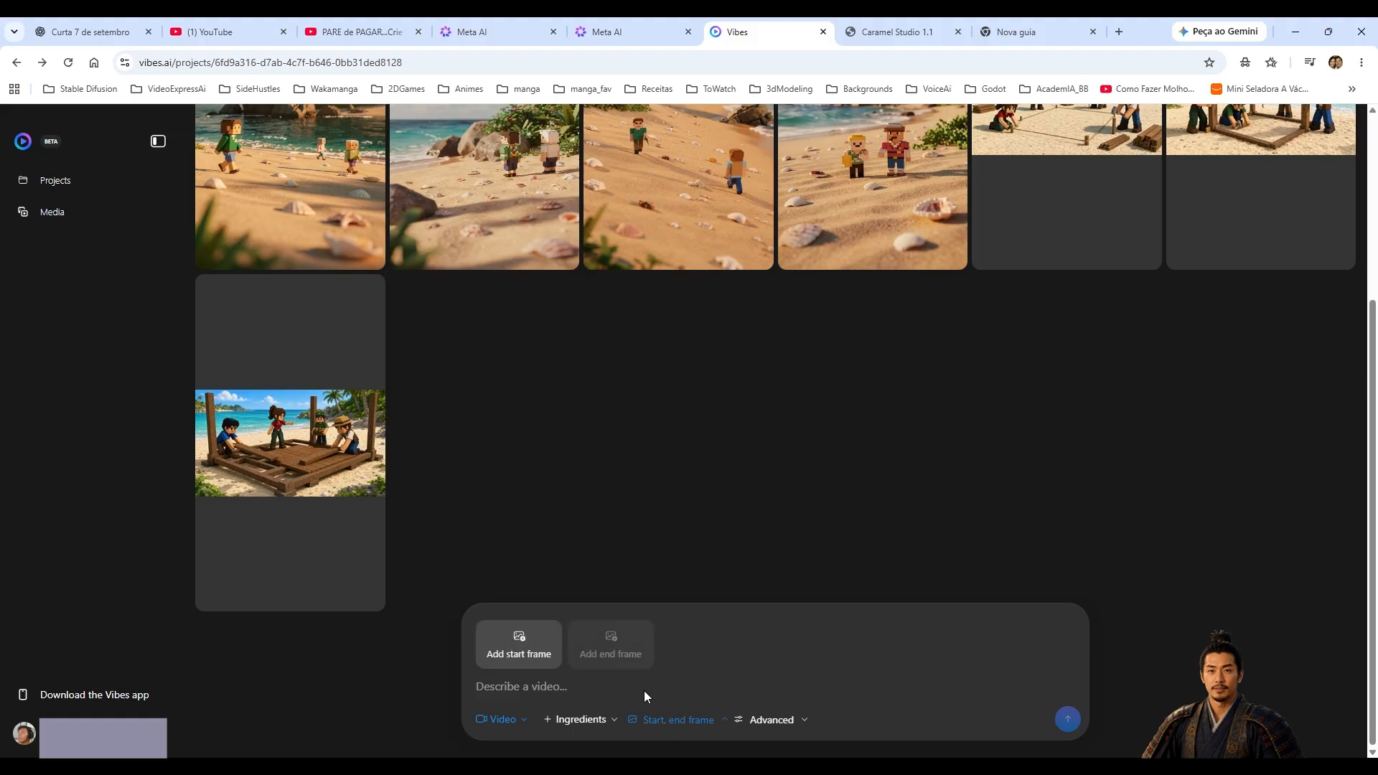
left_click(527, 656)
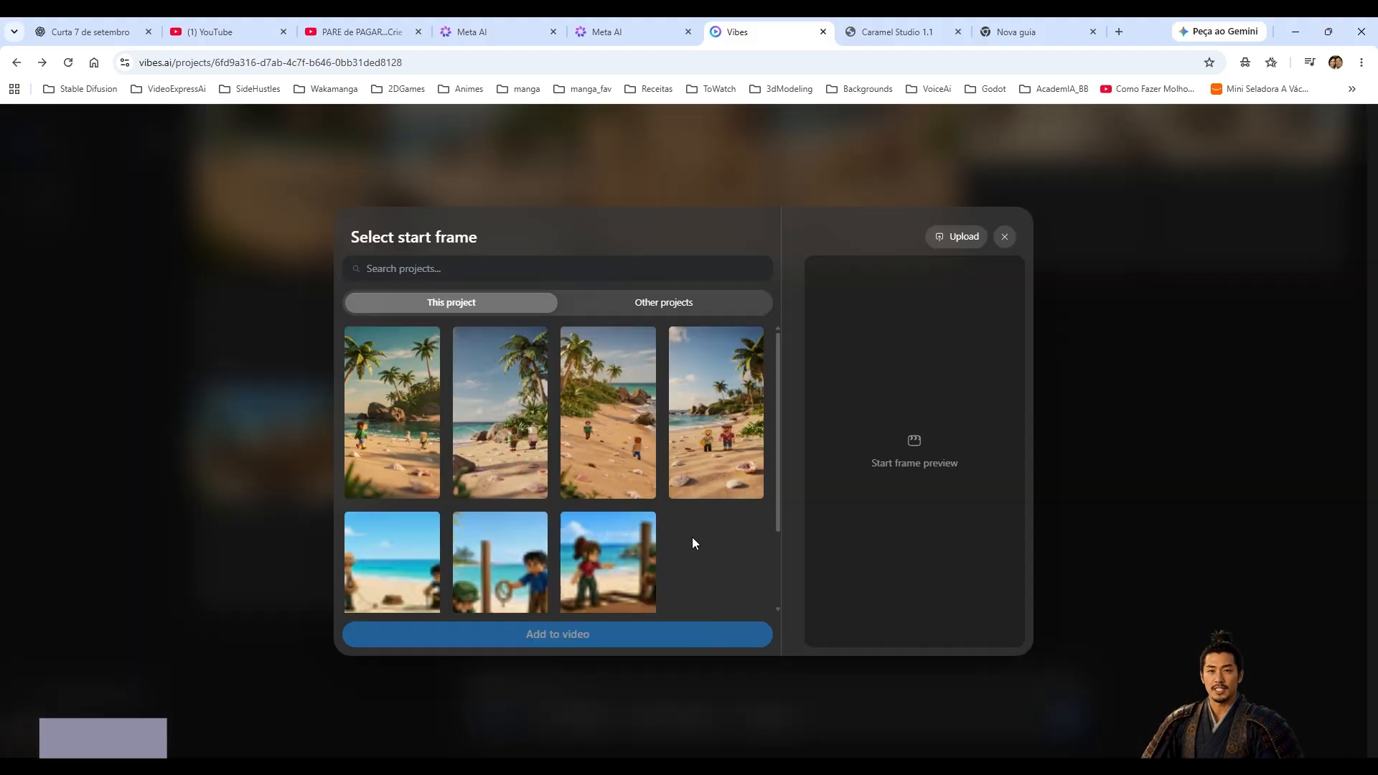
scroll(410, 554, "down", 2)
left_click(410, 554)
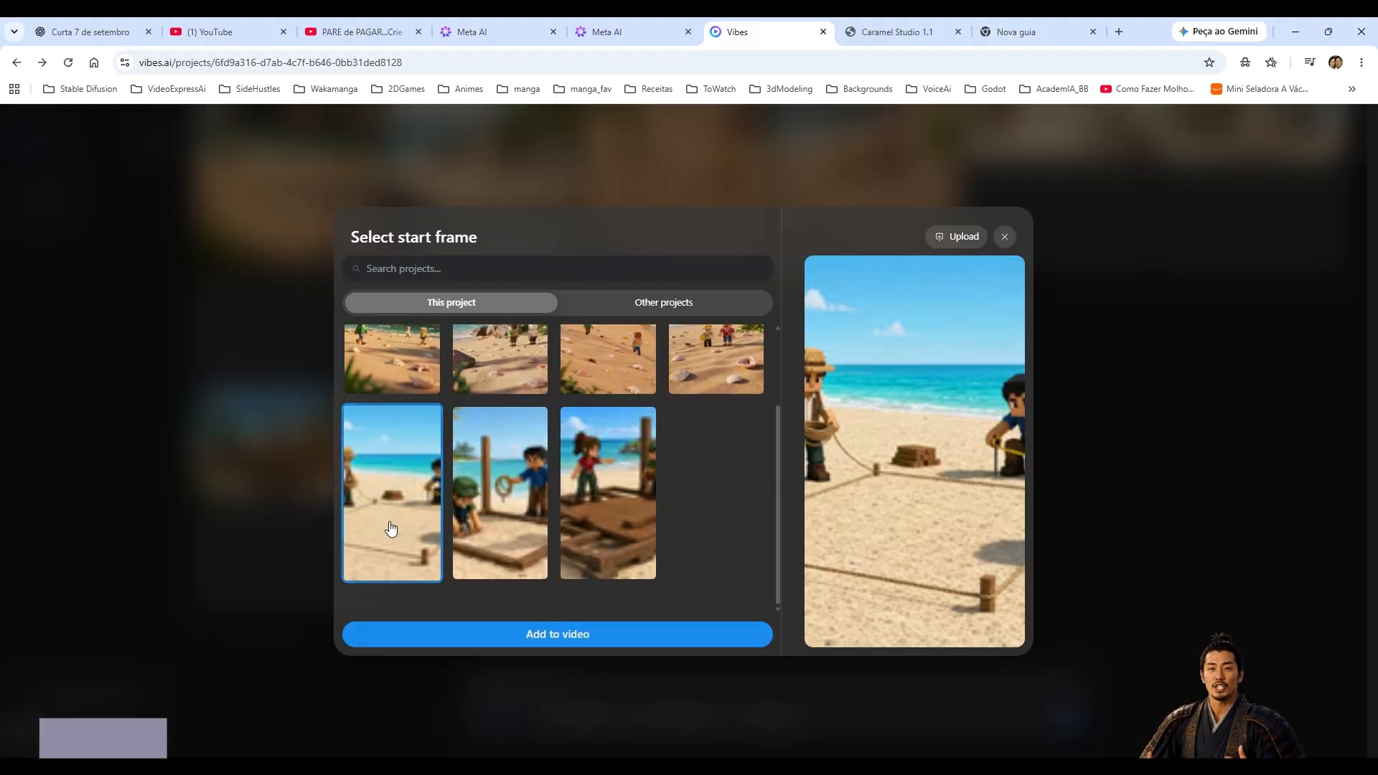
left_click(622, 641)
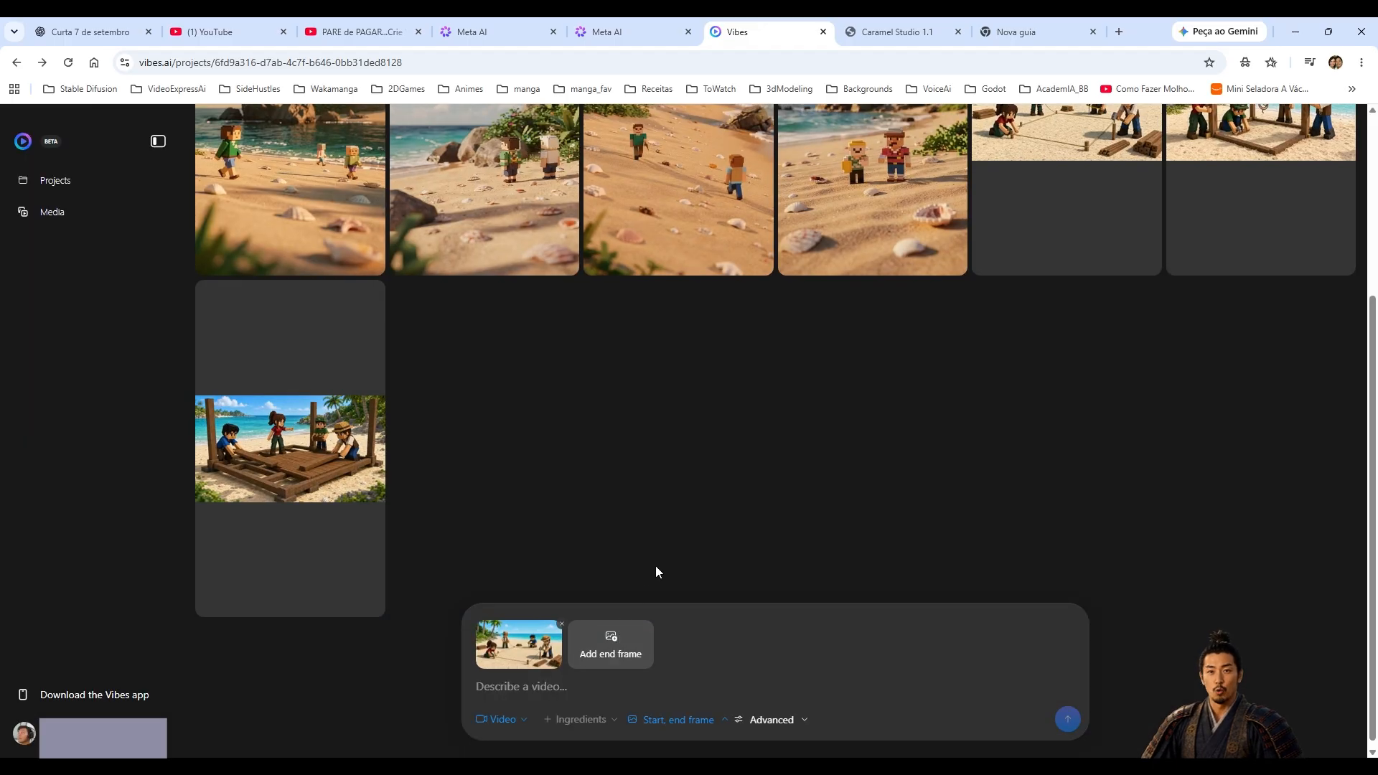
Set the uploaded image of the characters raising wooden posts as the video's end frame.
left_click(607, 643)
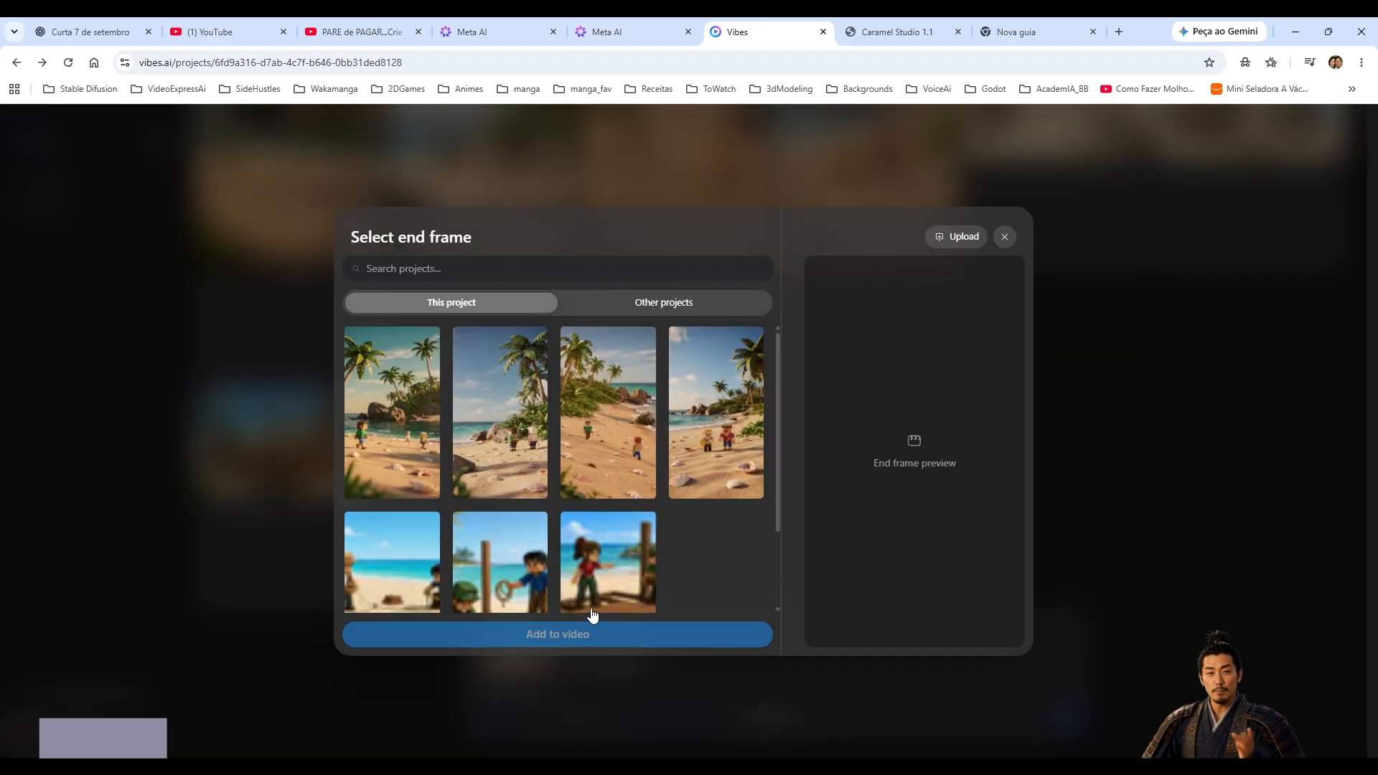
scroll(518, 516, "down", 2)
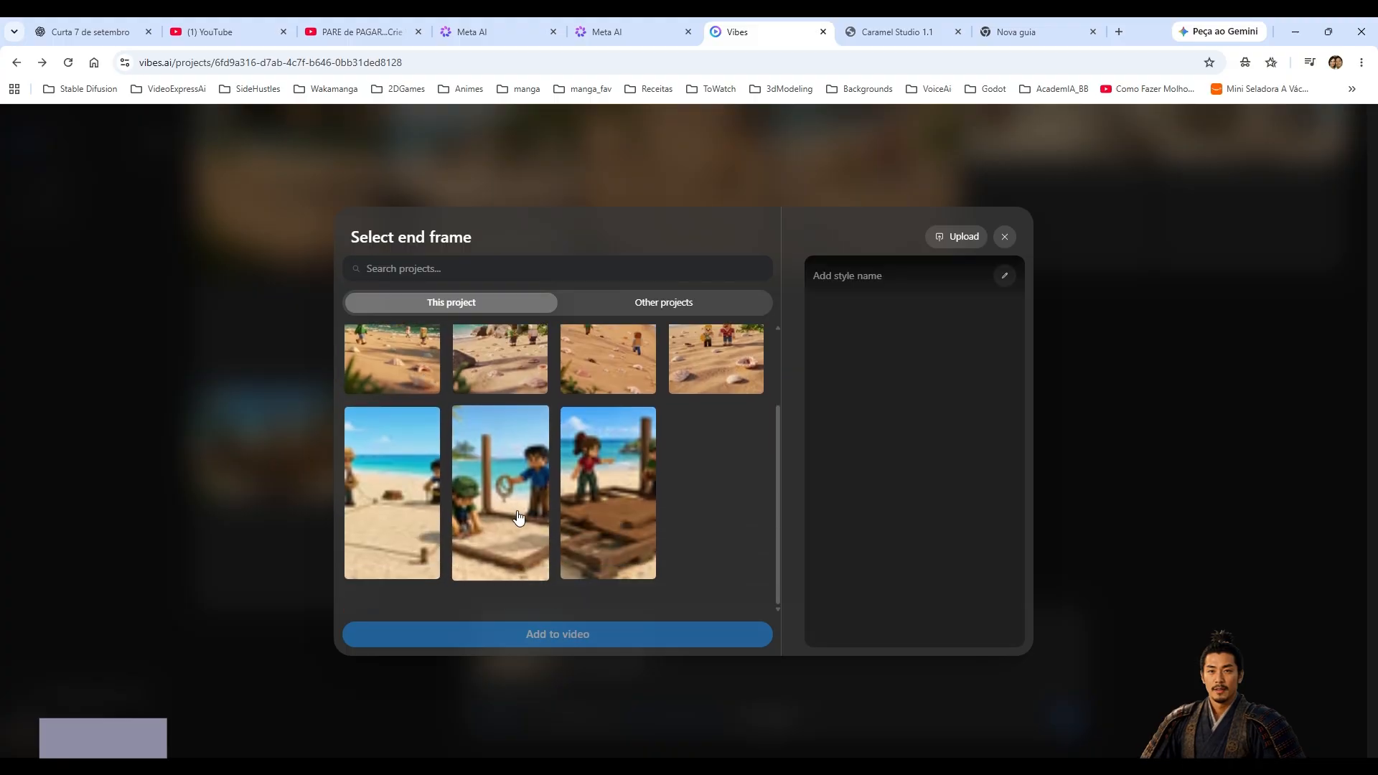
left_click(518, 517)
left_click(581, 636)
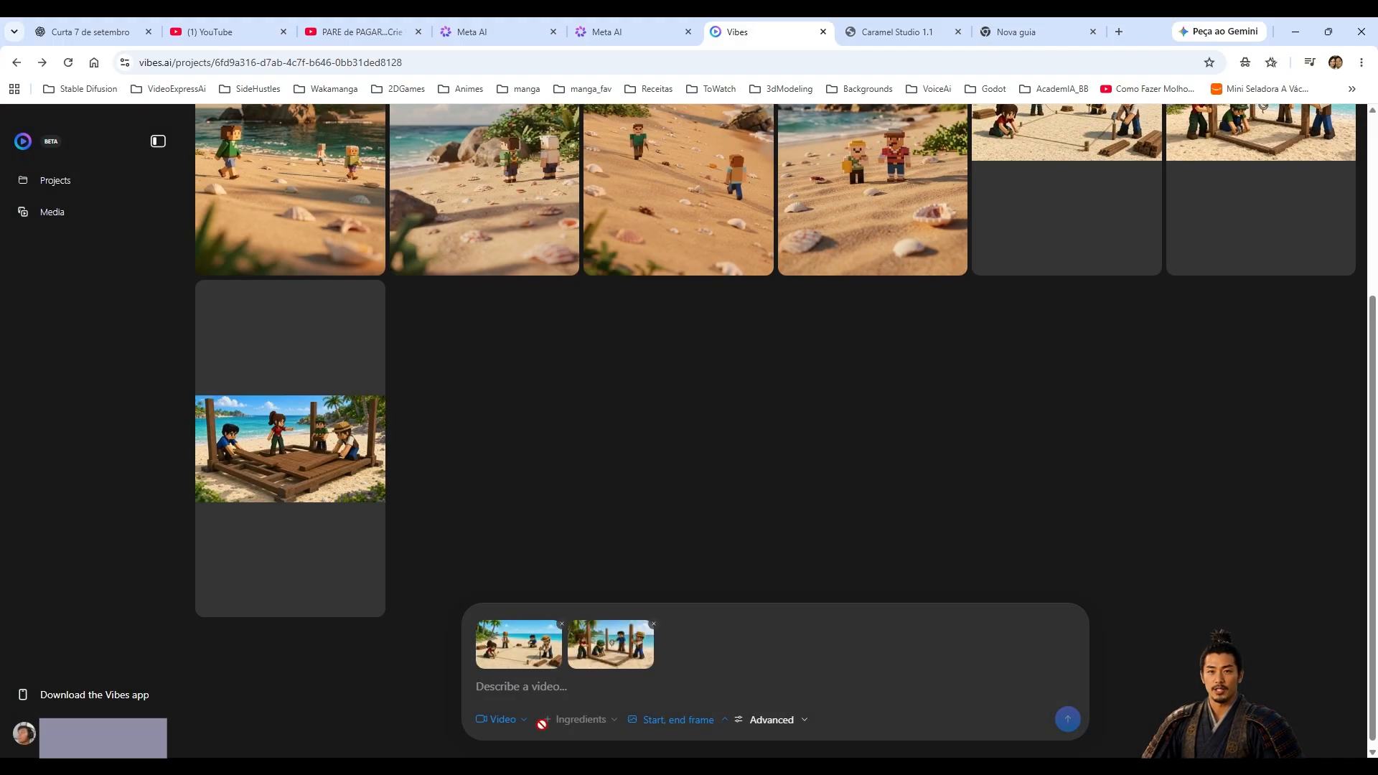
Generate videos between the two frames with the same "Praia tropical ensolarada" prompt ending in "cenário realista com personagens voxel".
type("Praia tropical ensolarada com areia clara e detalhada, conchas espalhadas, coqueiros, vegetação verde, pedras próximas da costa, mar azul-turquesa e céu azul com poucas nuvens. Visual cinematográfico, iluminação quente, profundidade de campo de miniatura e mistura de cenário realista com personagens voxel.")
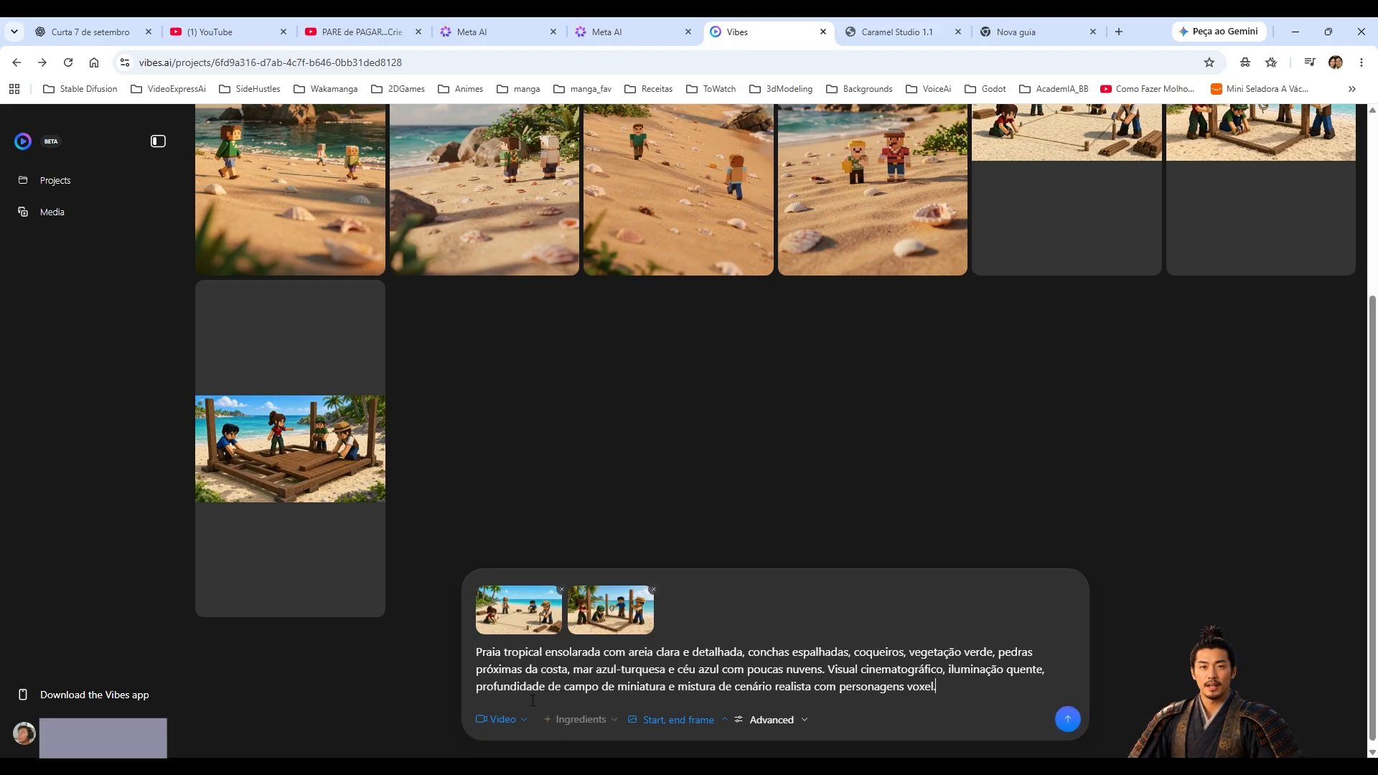
left_click(1067, 719)
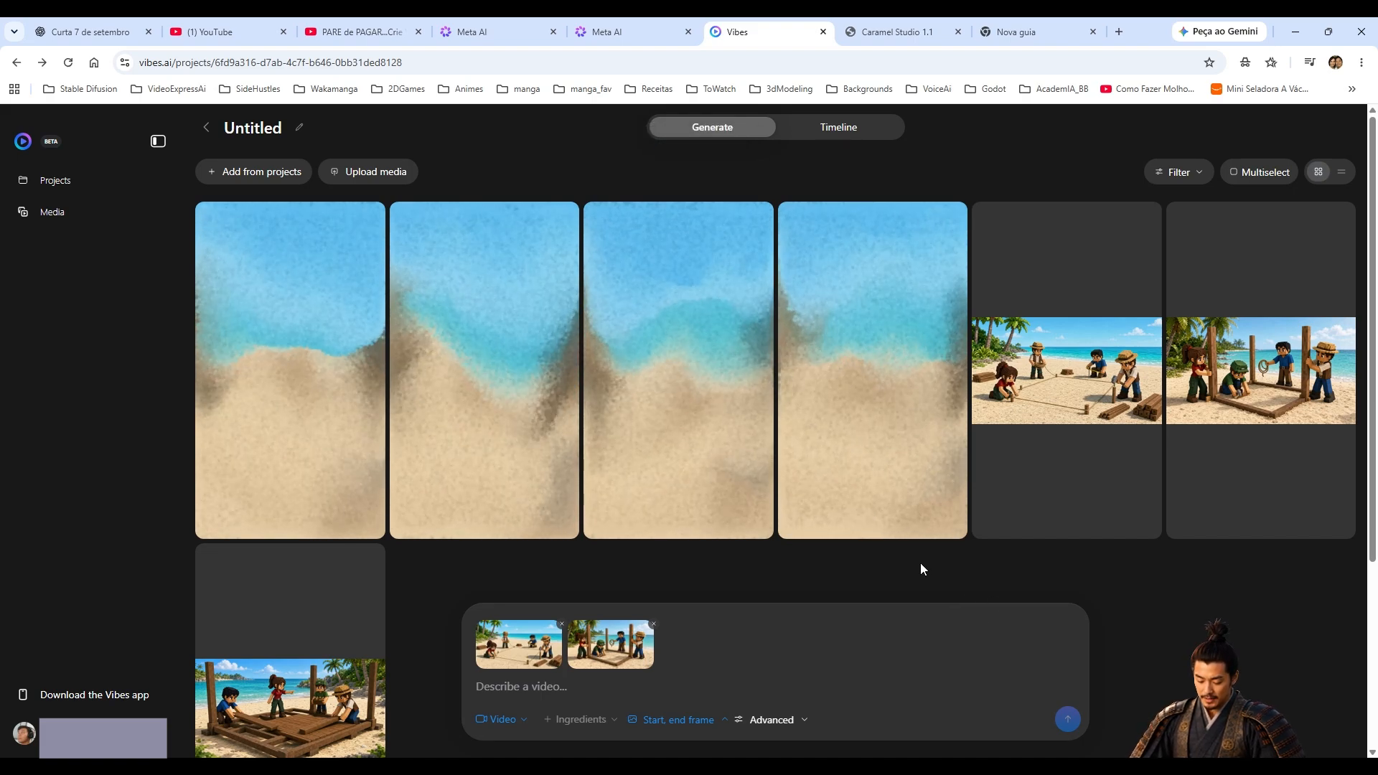
Review the fourth, third and second generated start-to-end-frame videos one after another.
mouse_move(883, 402)
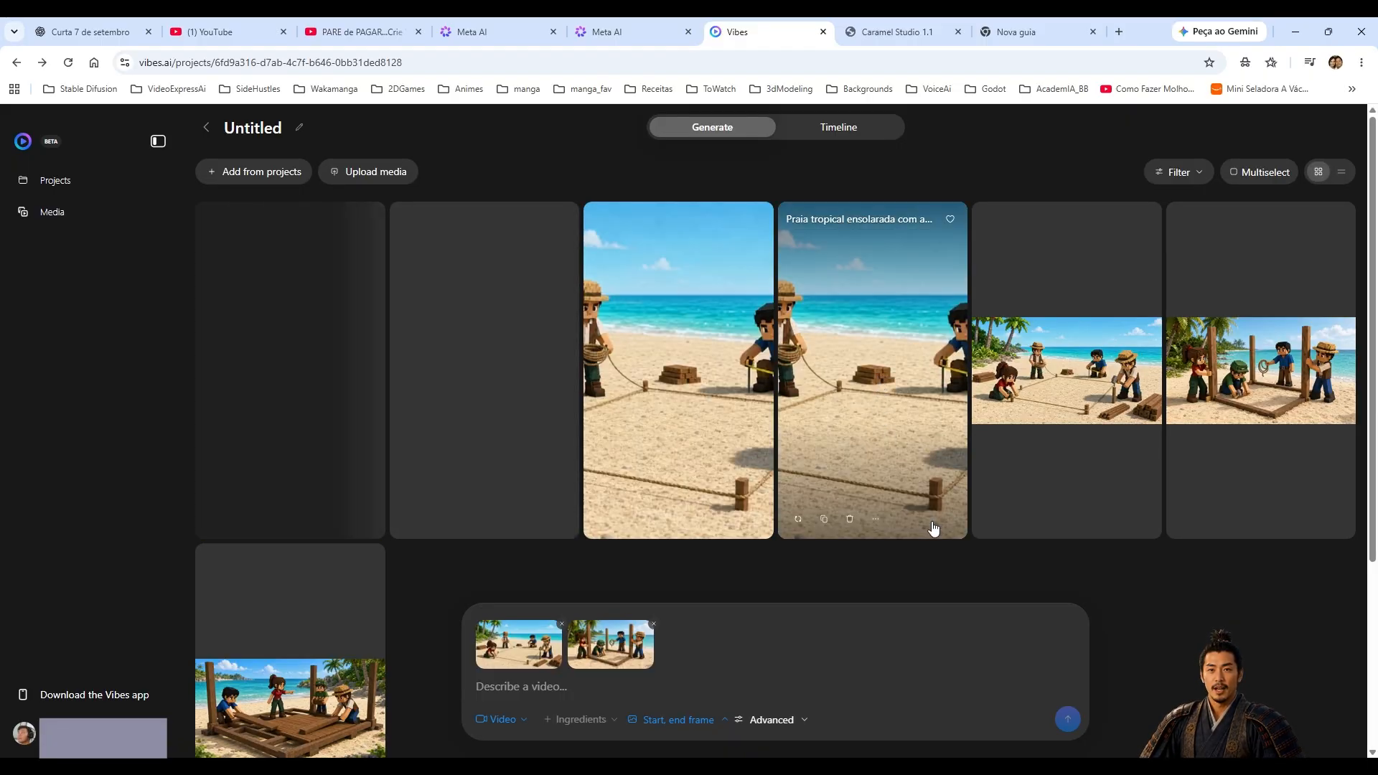
left_click(890, 370)
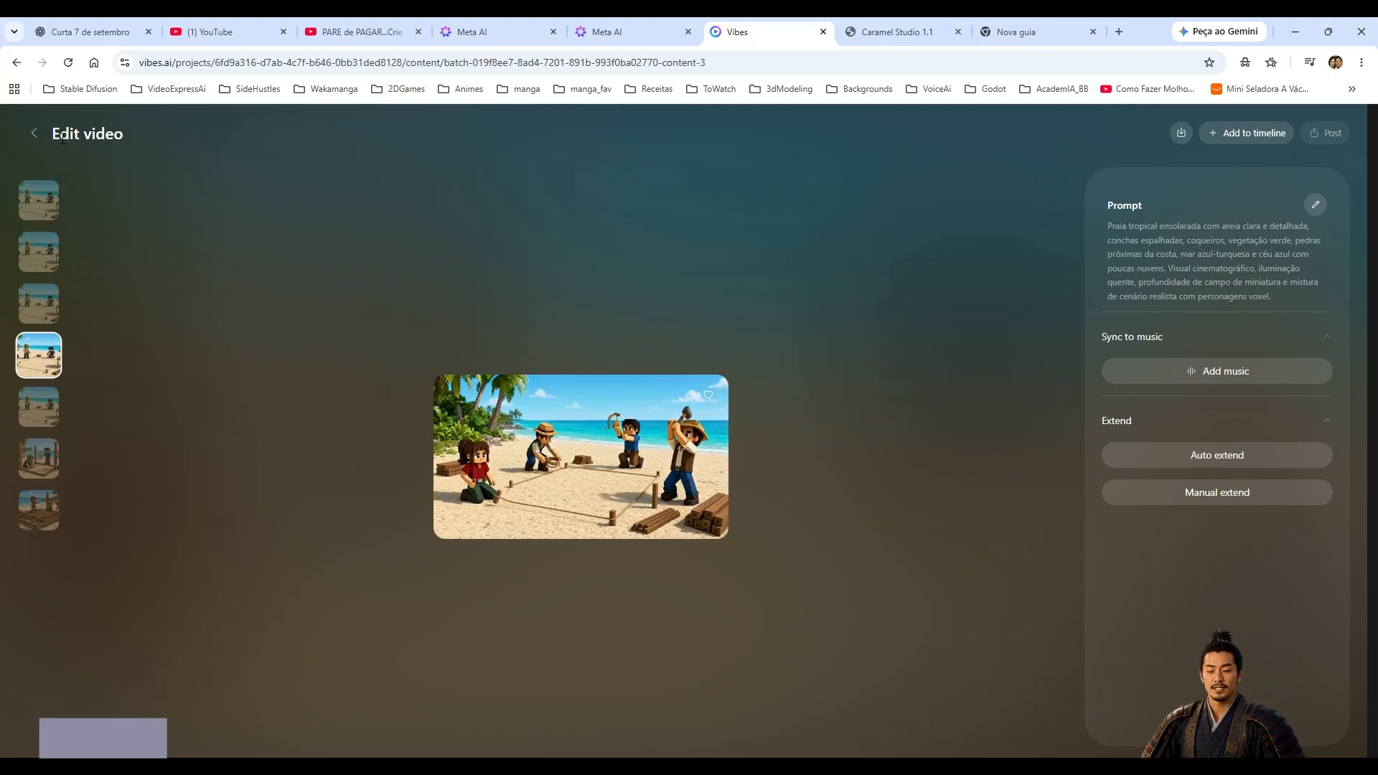
left_click(34, 133)
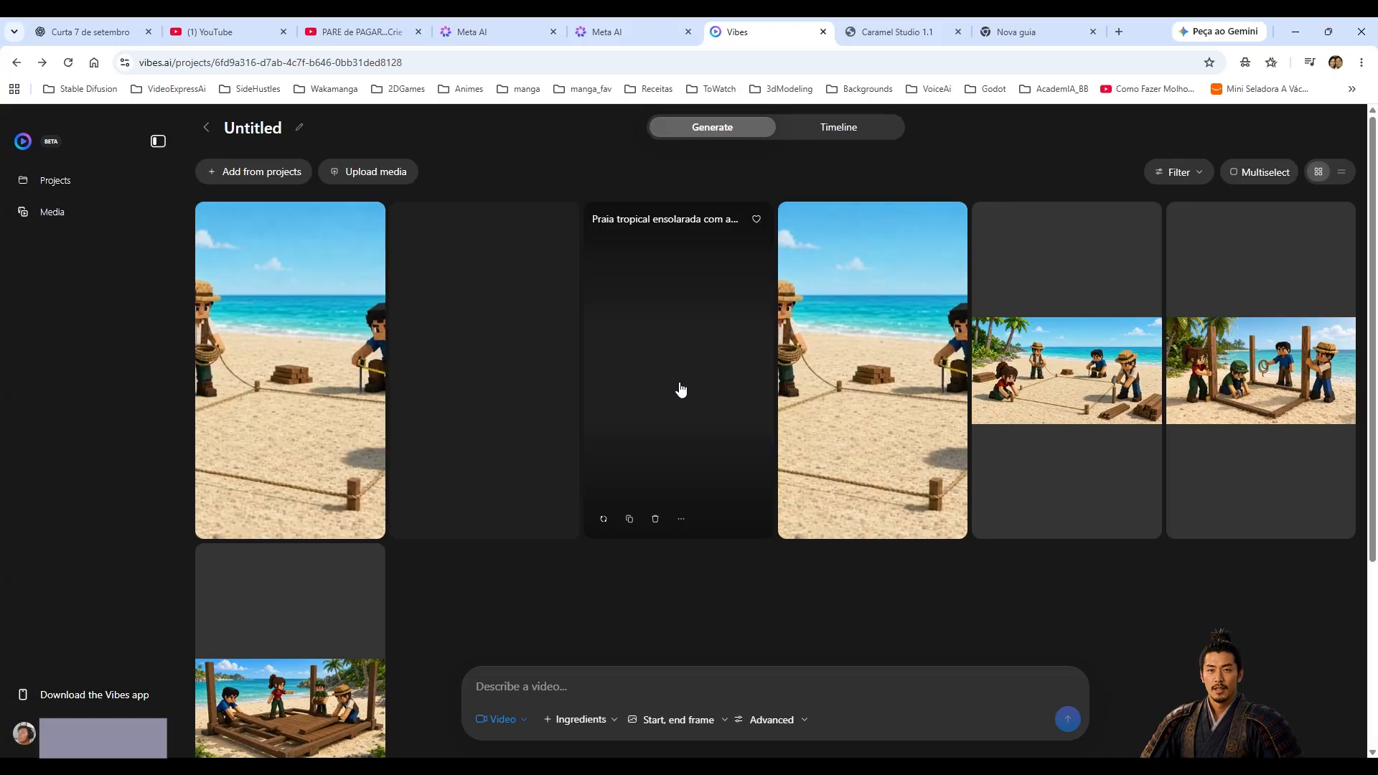
left_click(675, 387)
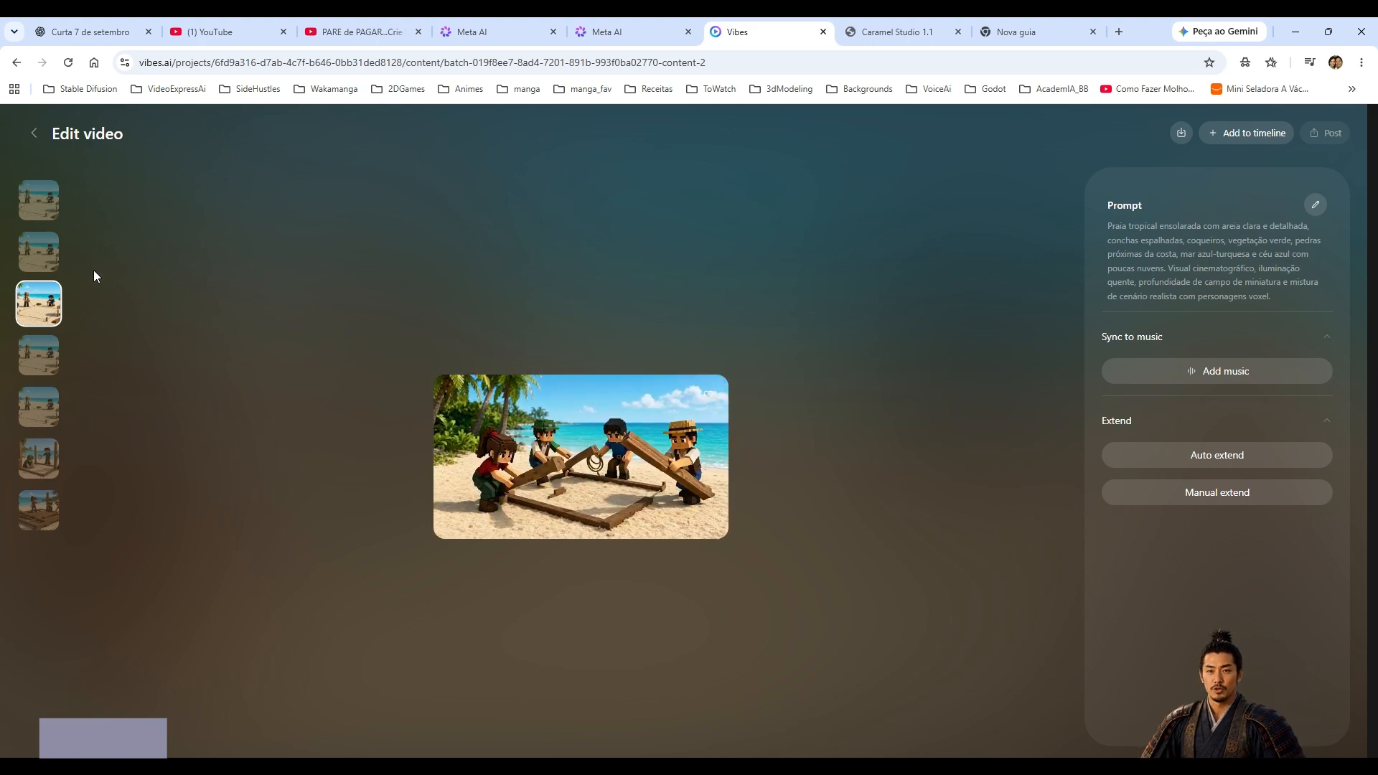
left_click(54, 255)
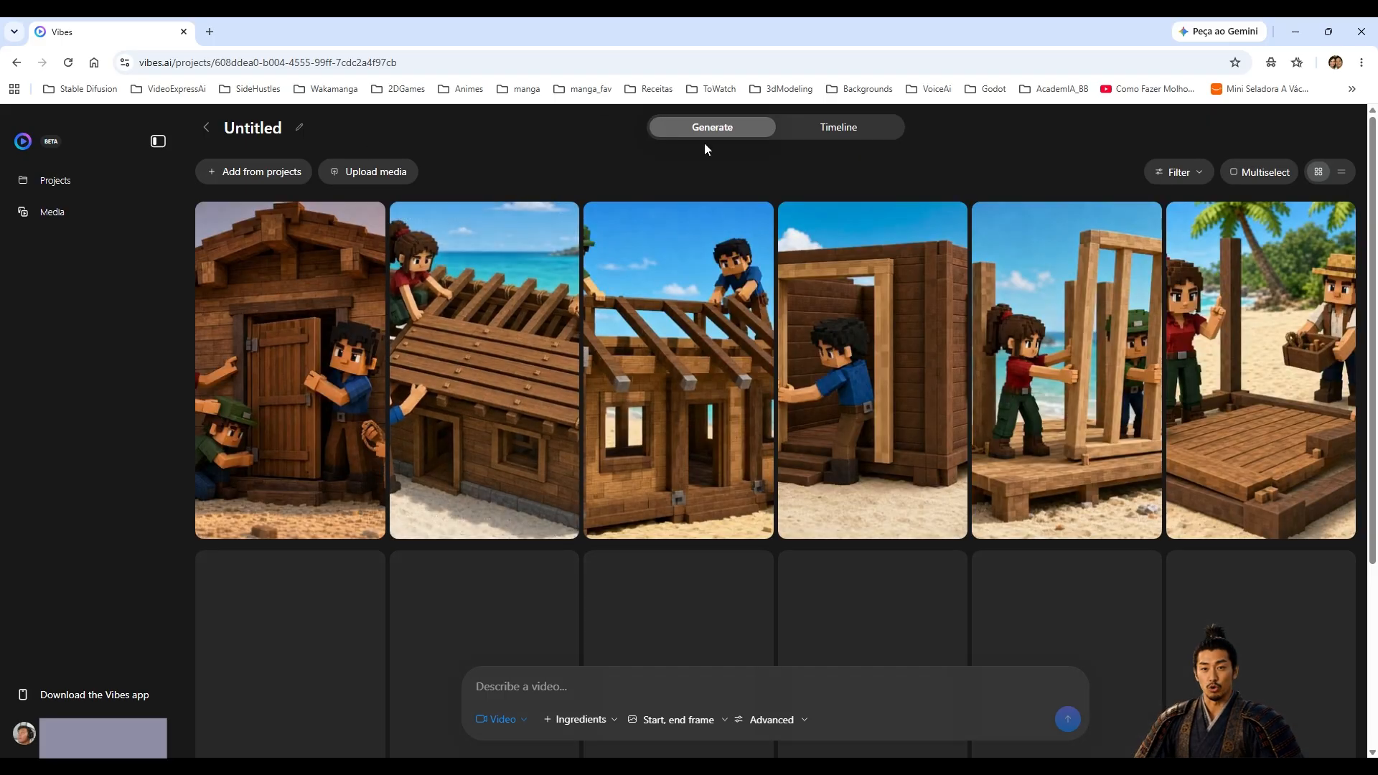
Open the clip of the characters stretching rope around the beach plot in the house-building project and download it.
scroll(627, 338, "down", 3)
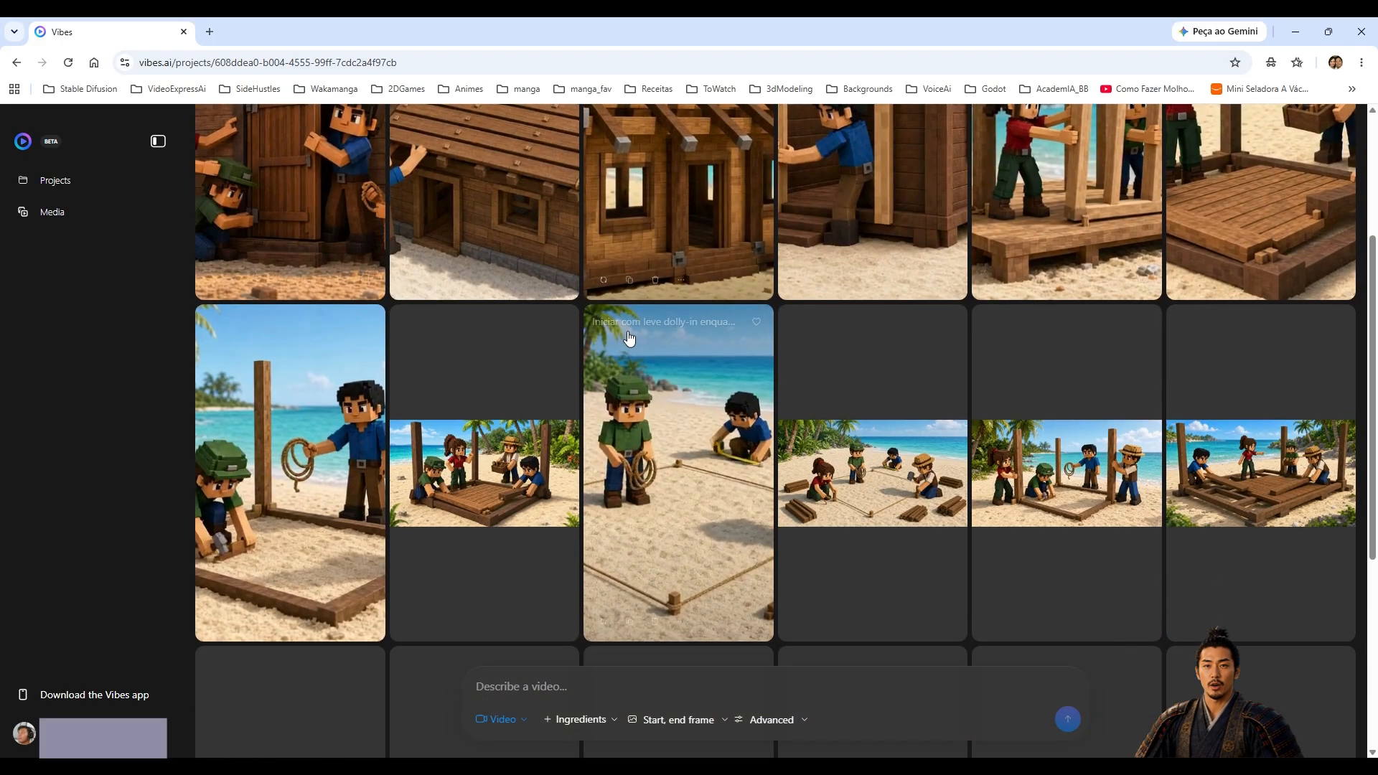
left_click(664, 465)
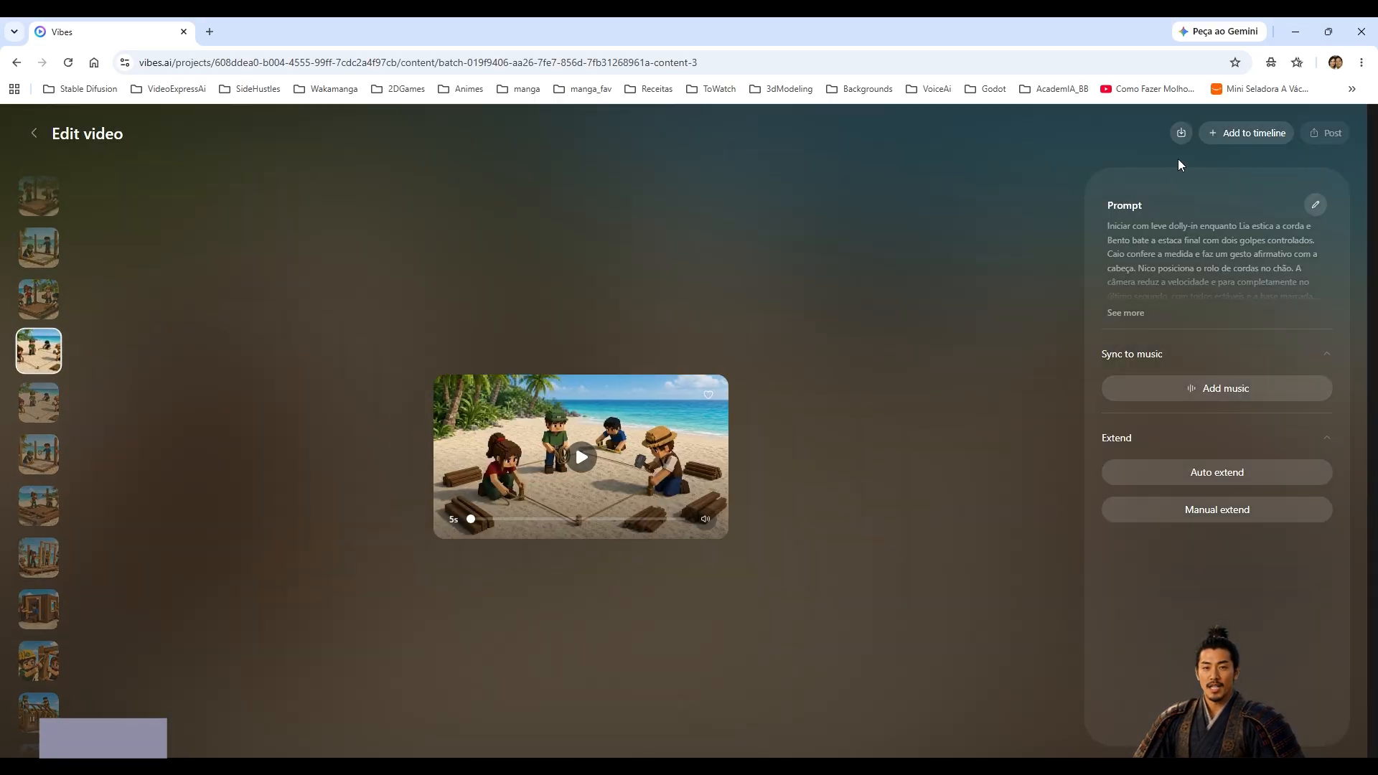
left_click(1181, 134)
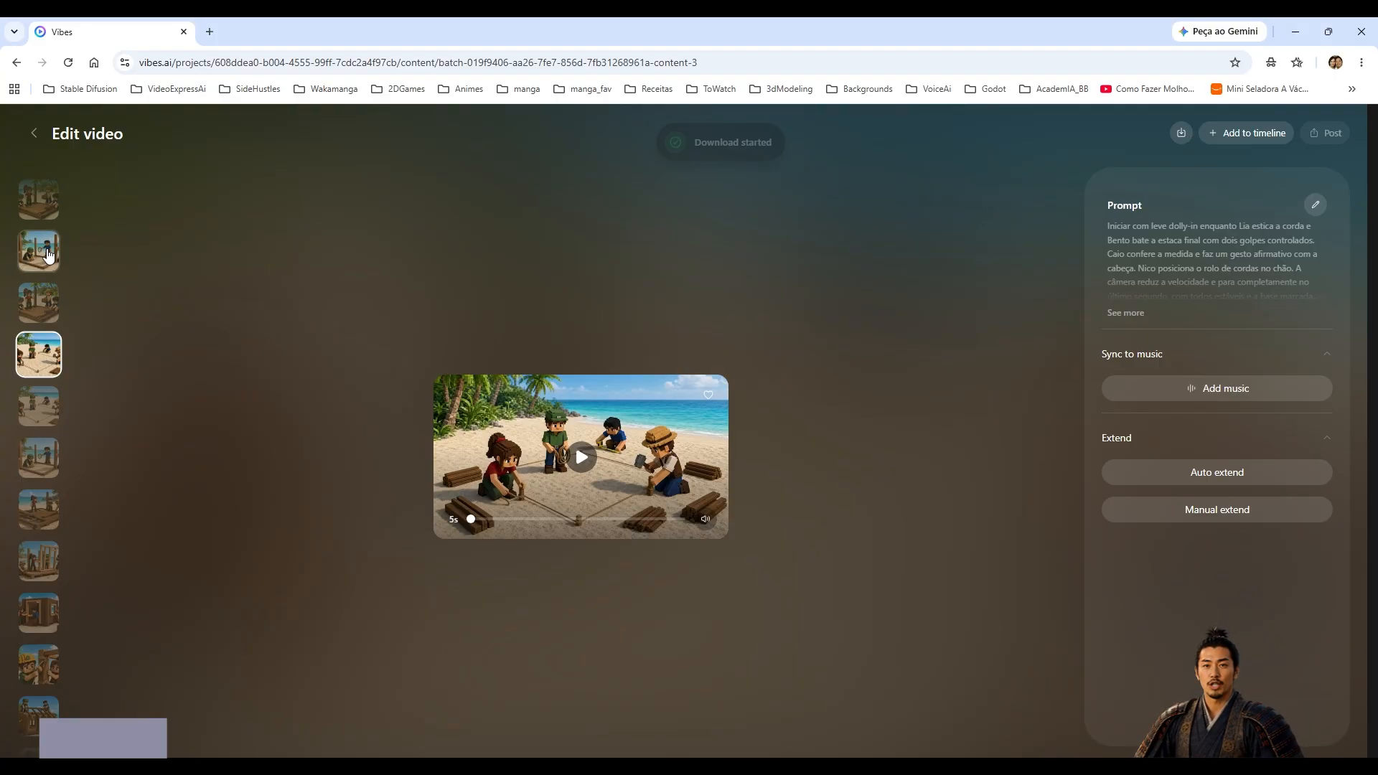
Download the clips of the characters raising the wooden posts and laying the plank floor, and return to the project.
left_click(38, 251)
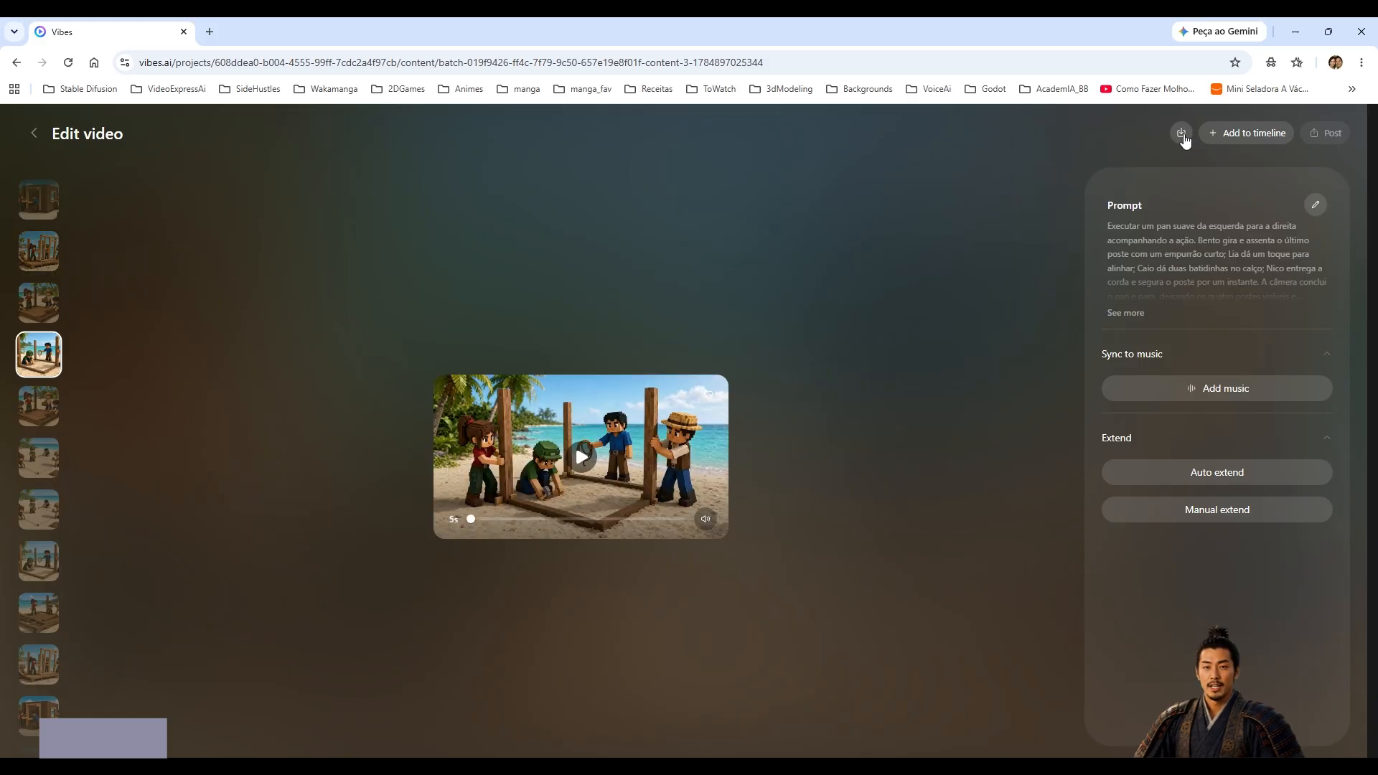
left_click(1182, 134)
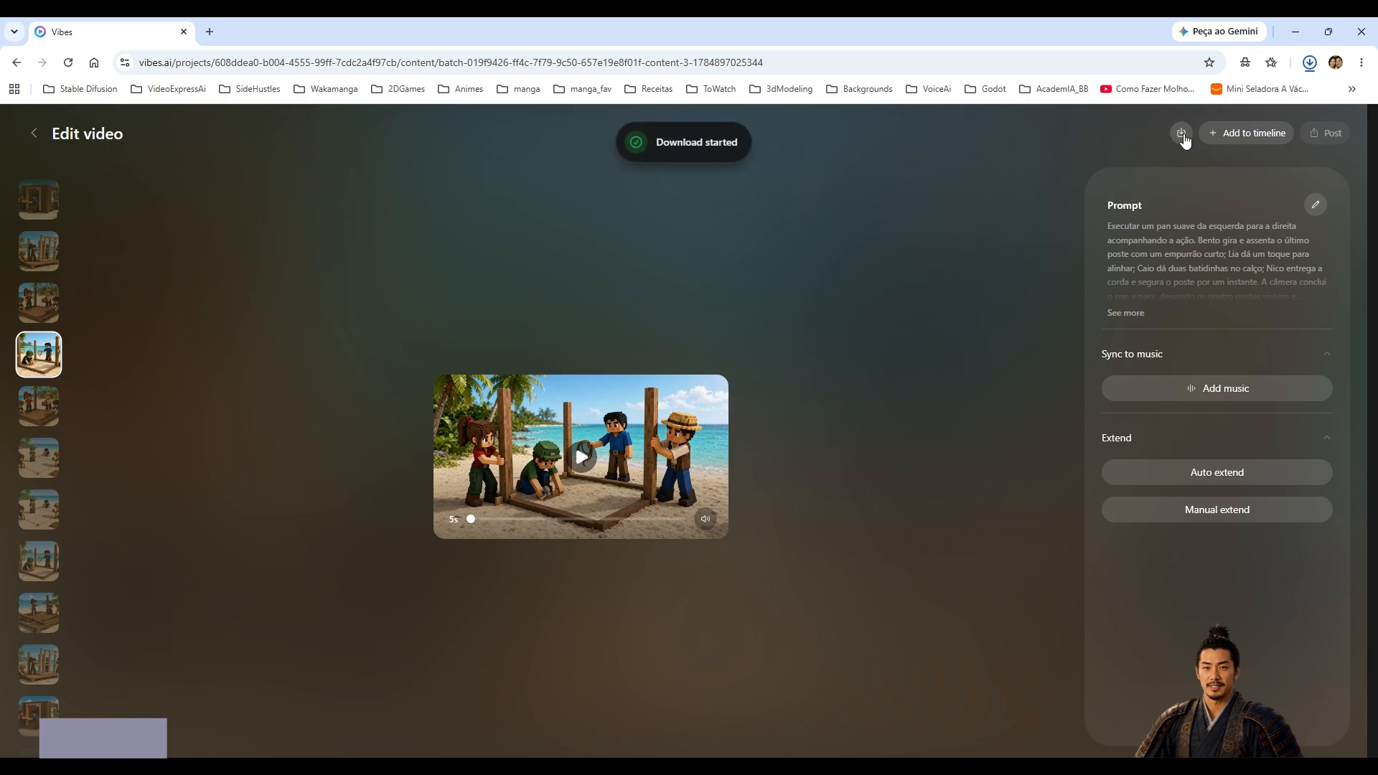
left_click(42, 307)
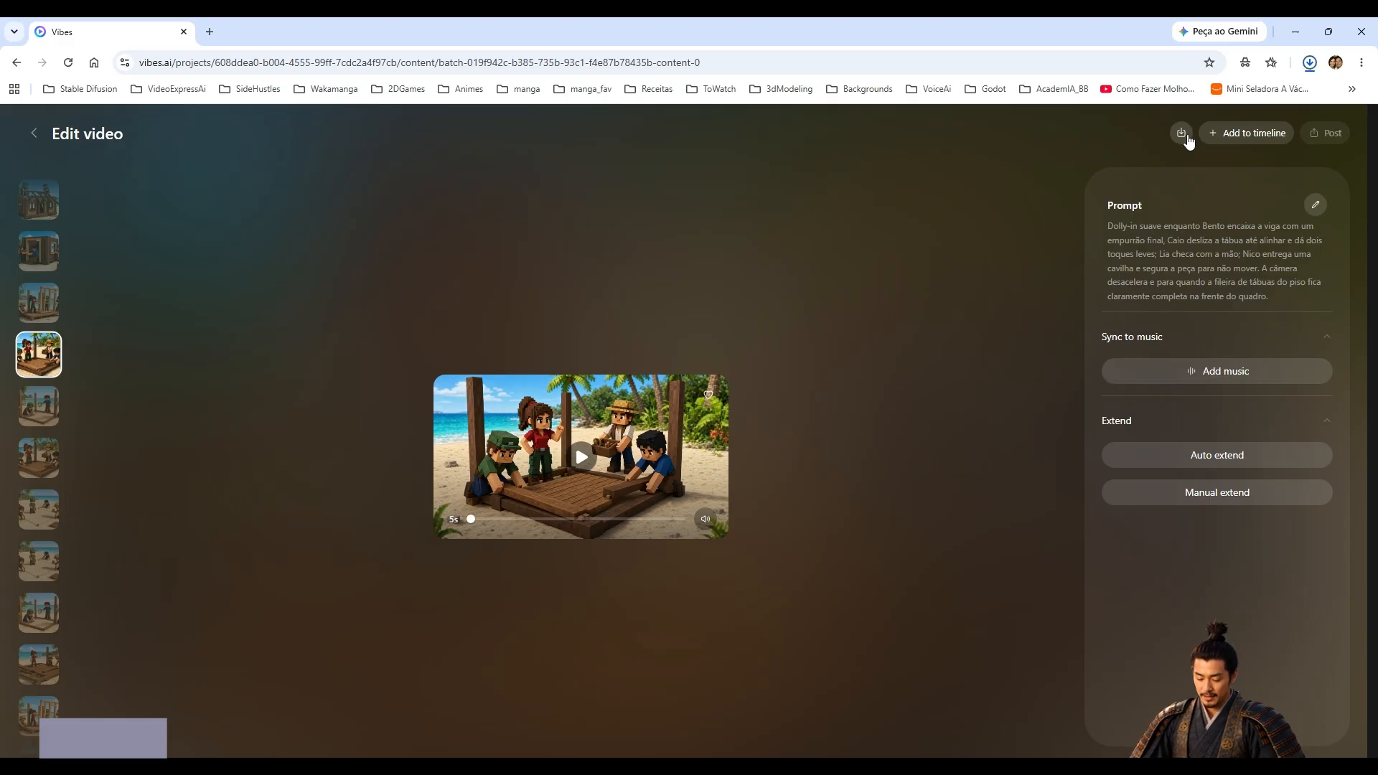
key("Escape")
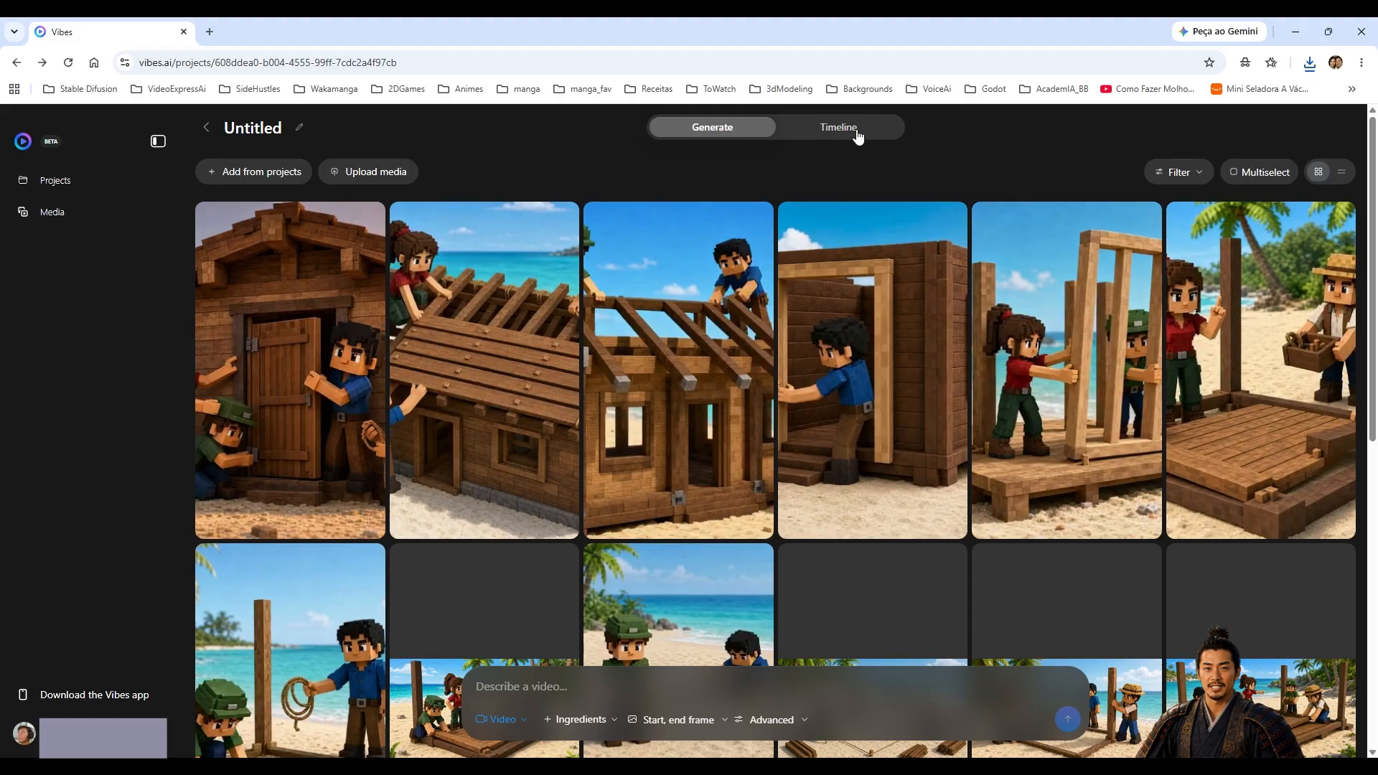
Open the project's timeline and add the rope-marking, post-raising and plank-floor clips in that order.
left_click(859, 132)
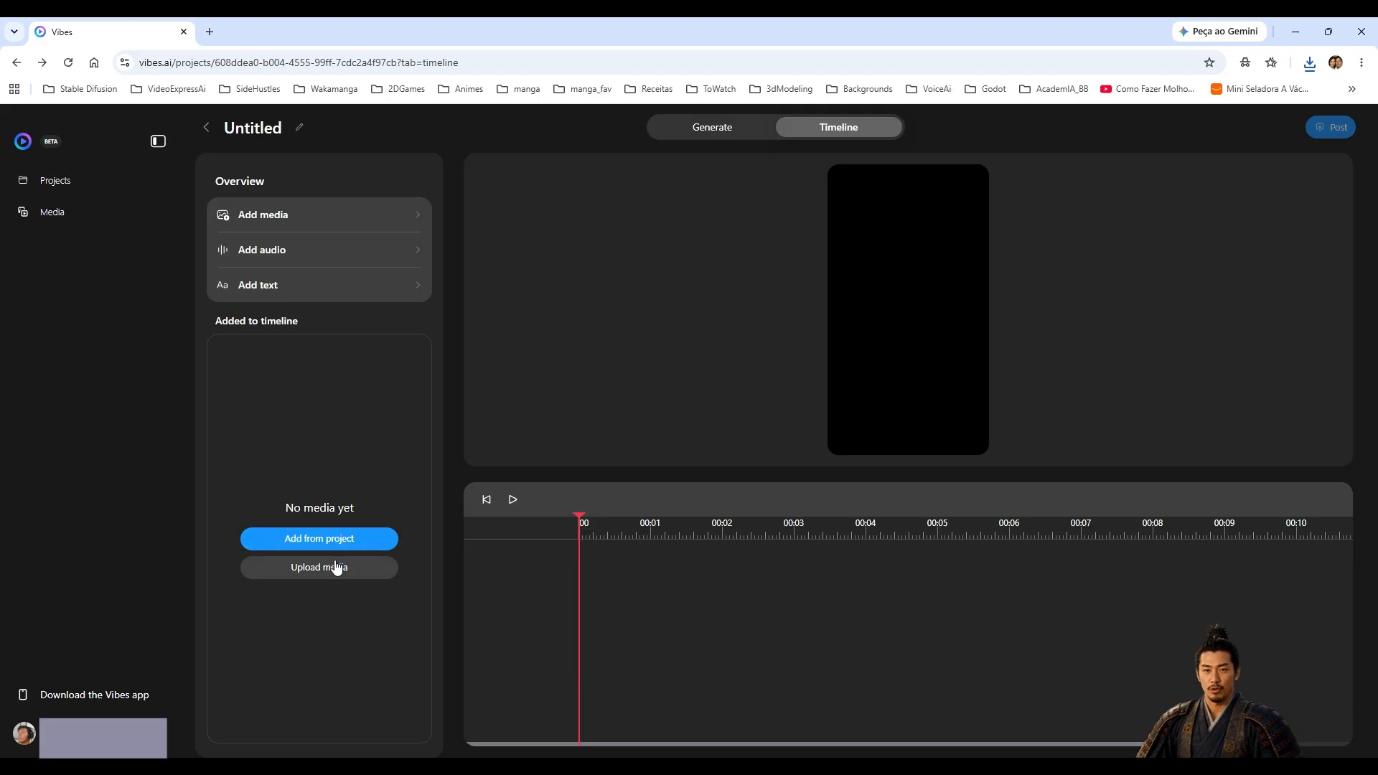
left_click(296, 216)
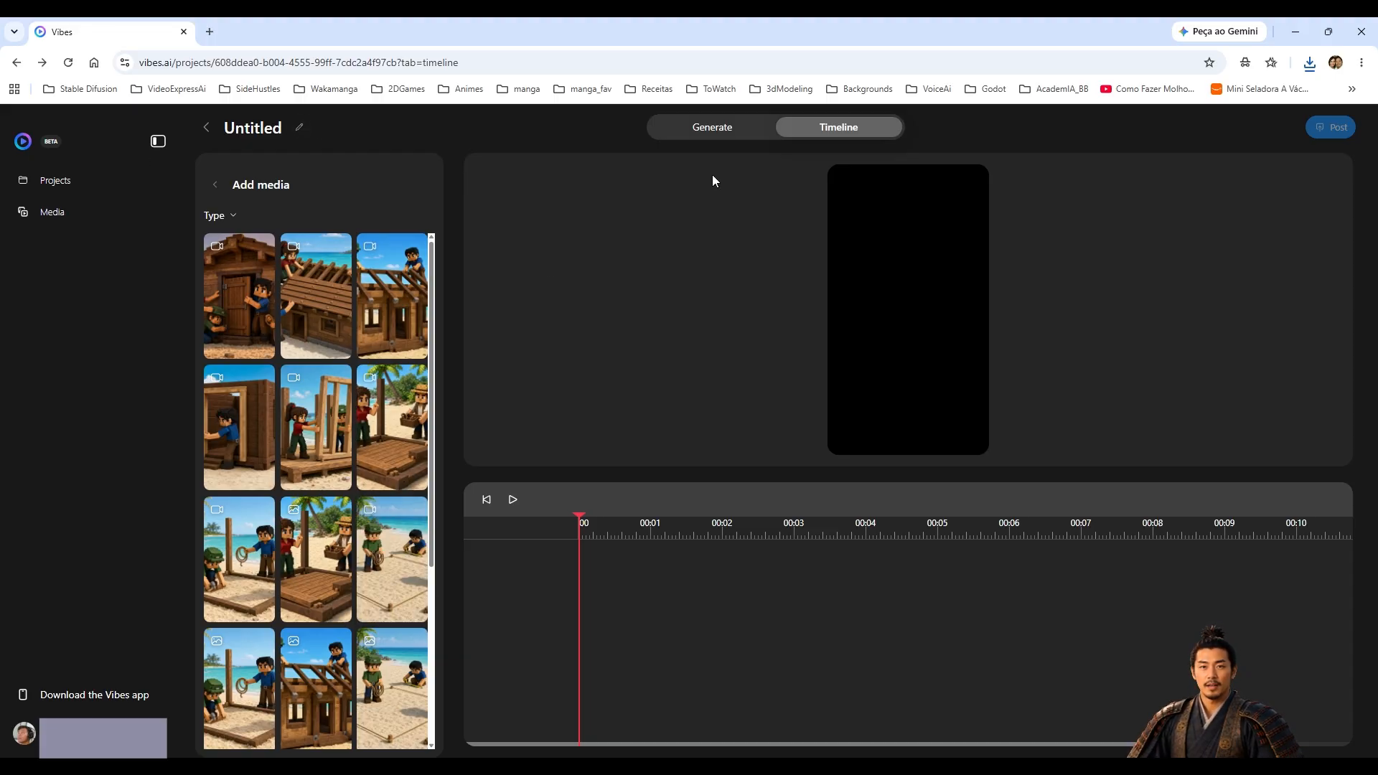
left_click(215, 184)
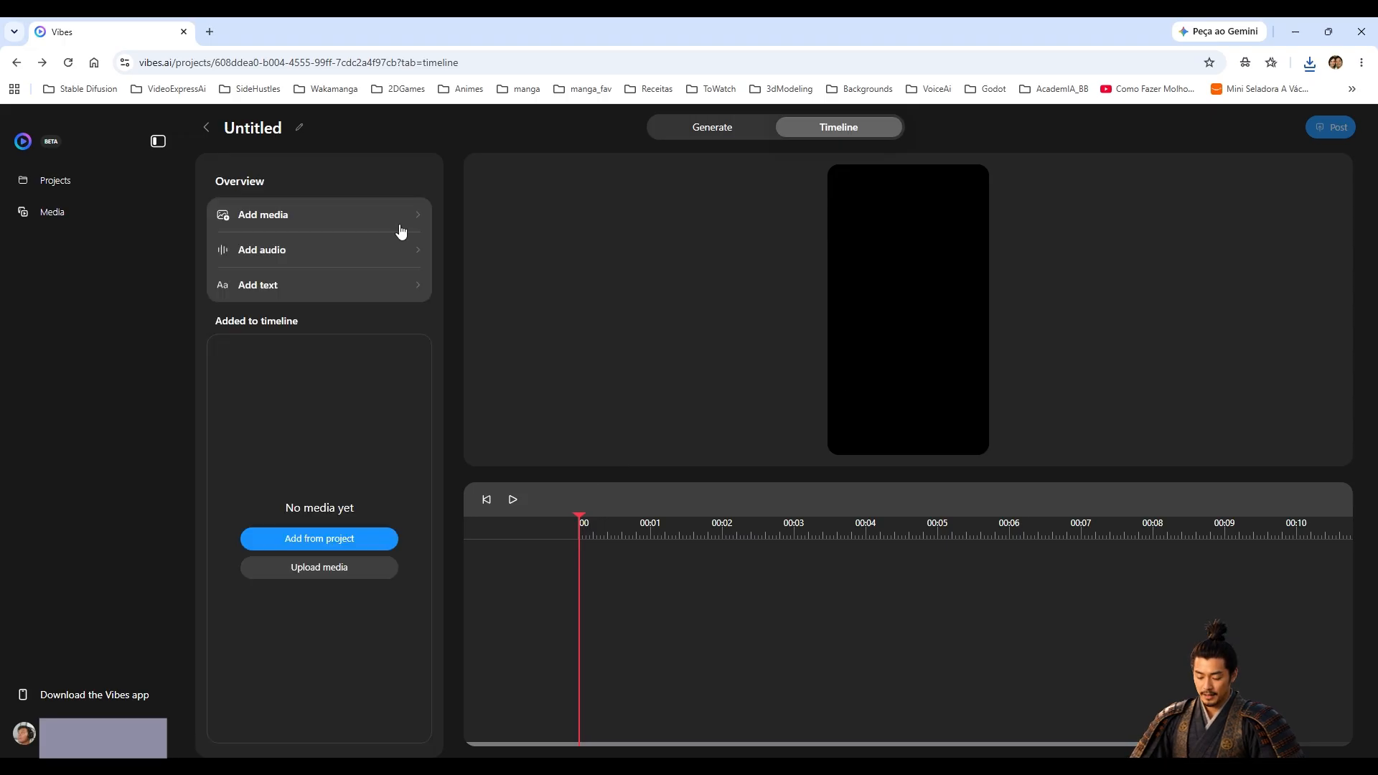
left_click(320, 217)
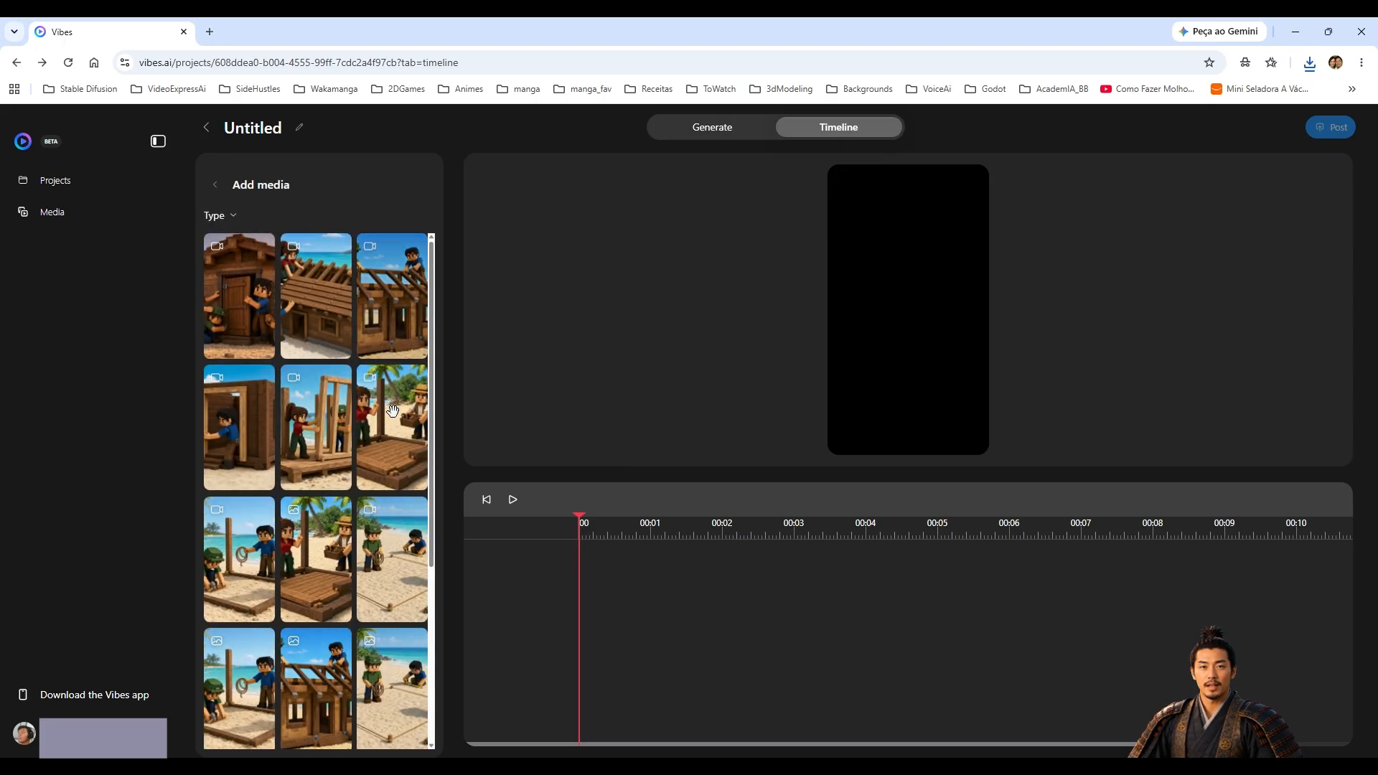
left_click(397, 564)
left_click(249, 564)
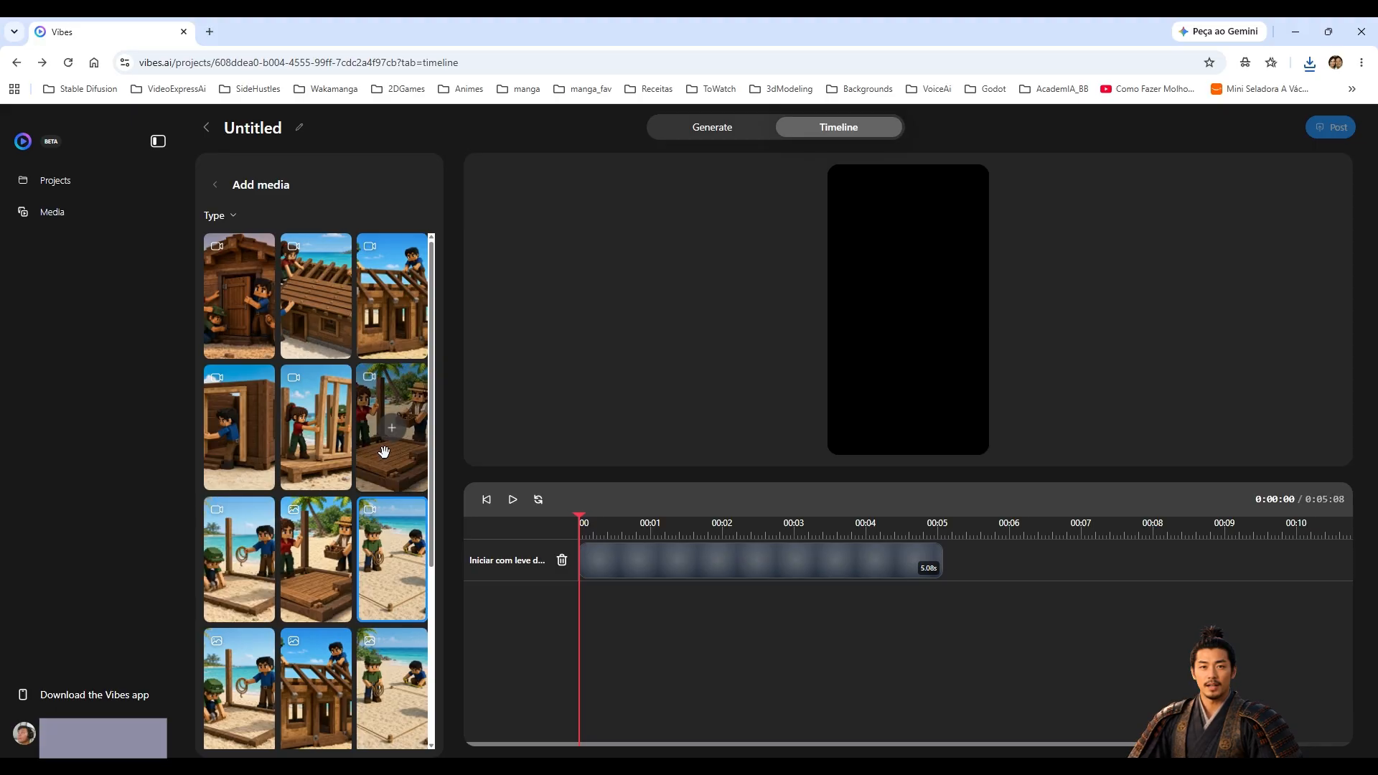
left_click(403, 445)
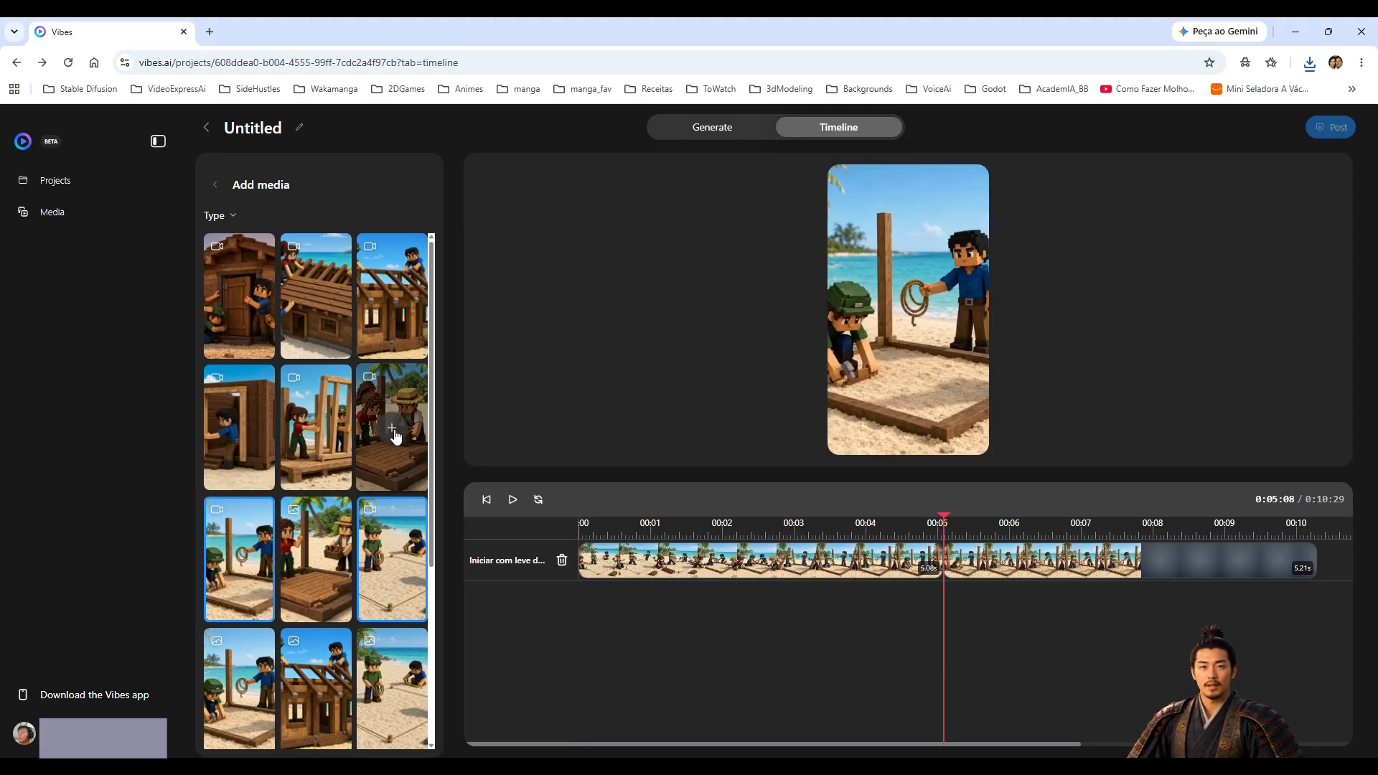
Append the wall-frame, door-frame, roof-beam, roof-planking and finished-door clips to the timeline in construction order.
left_click(325, 445)
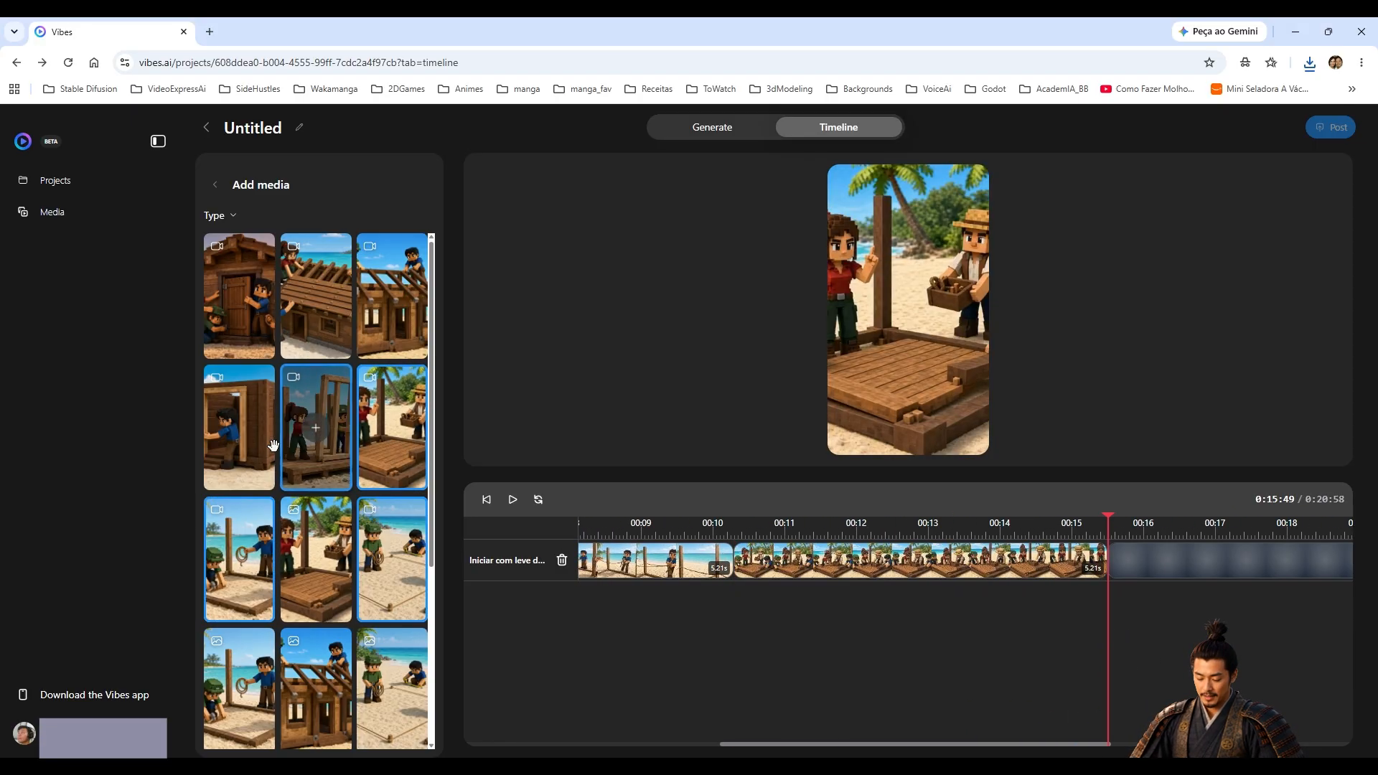
left_click(242, 441)
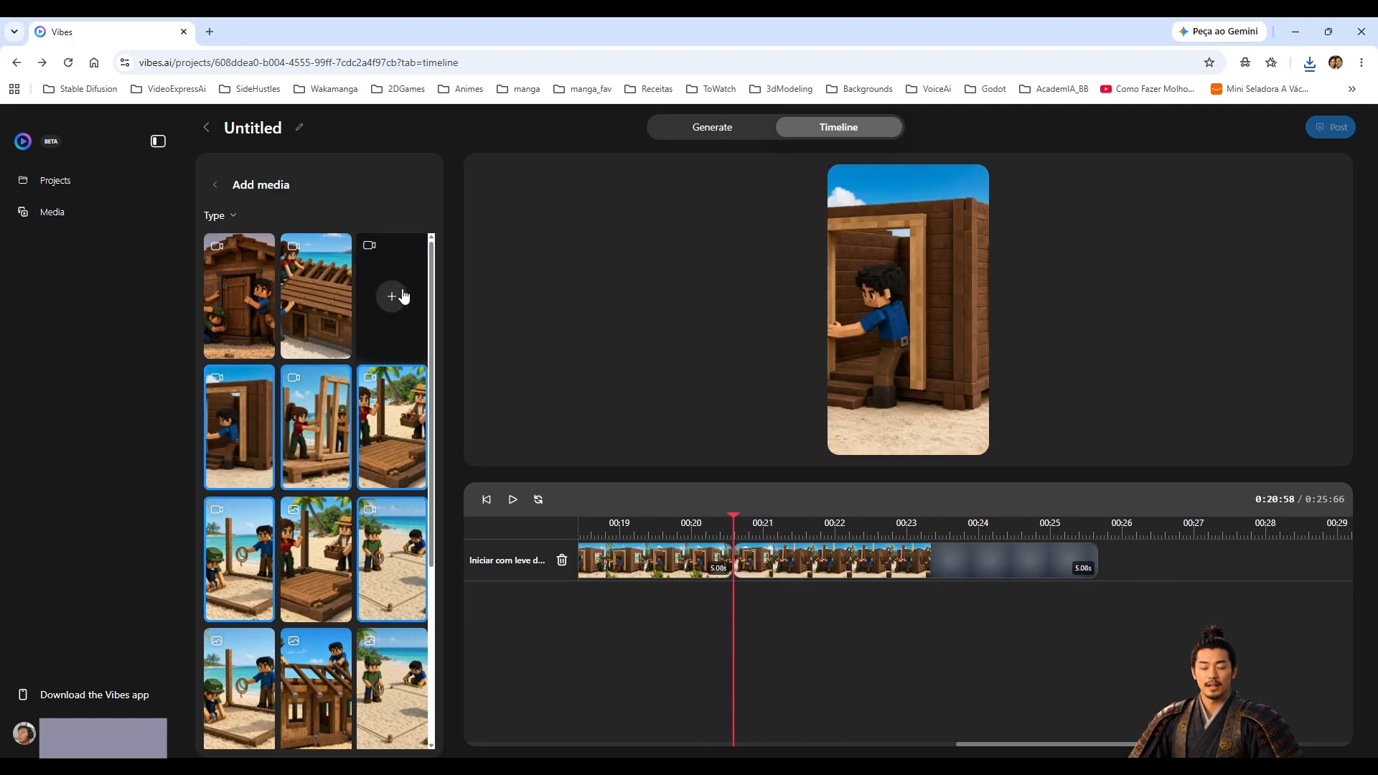
left_click(315, 296)
left_click(315, 295)
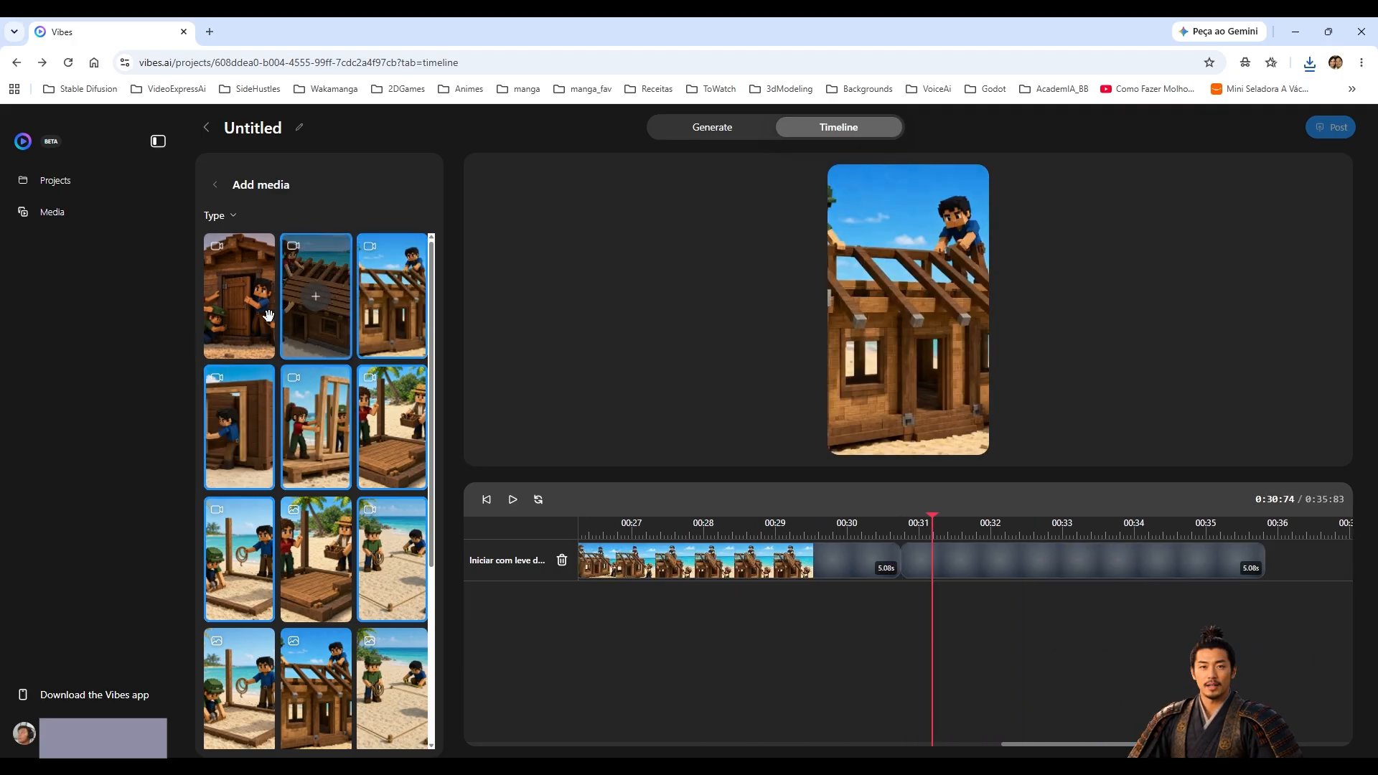
left_click(241, 294)
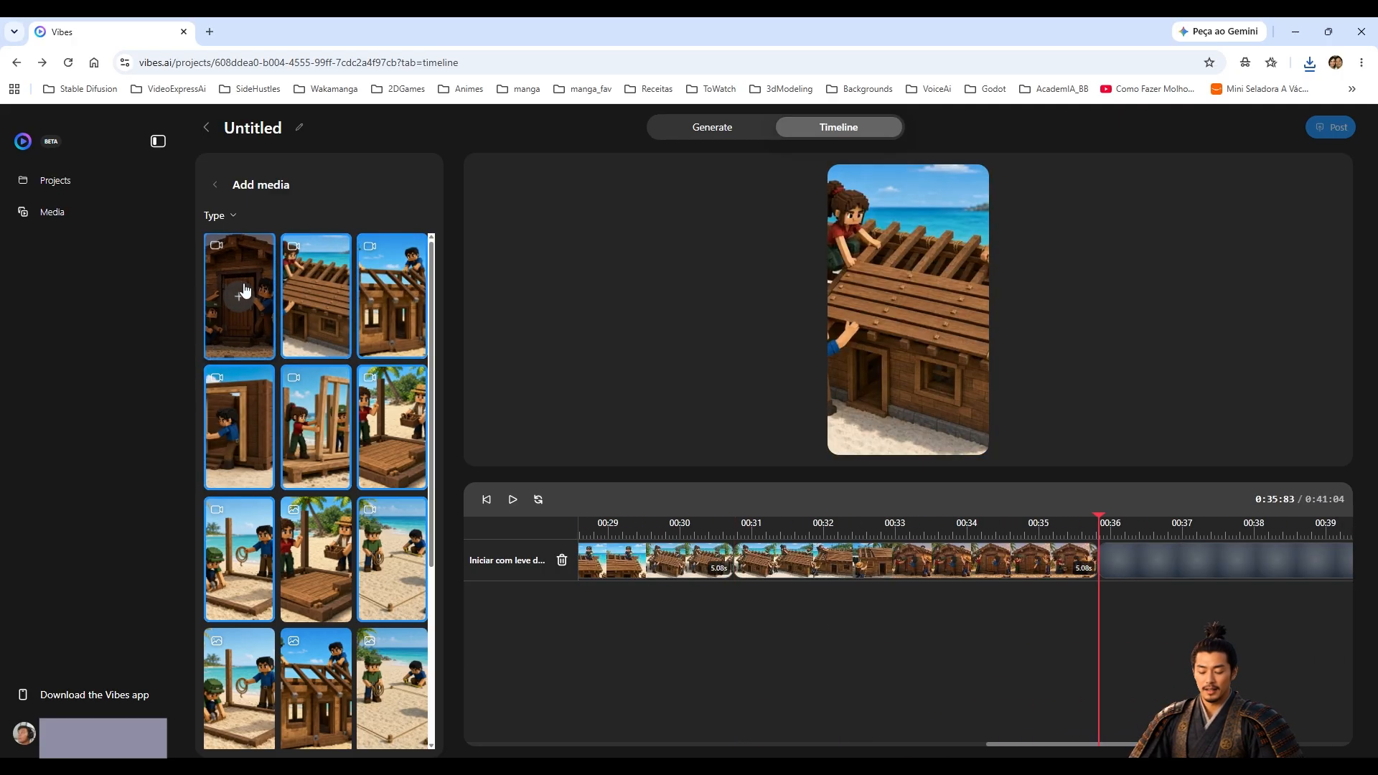
Add the trending song "Sweet Child O' Mine" by Guns N' Roses to the timeline and save the project changes.
left_click(215, 184)
left_click(269, 252)
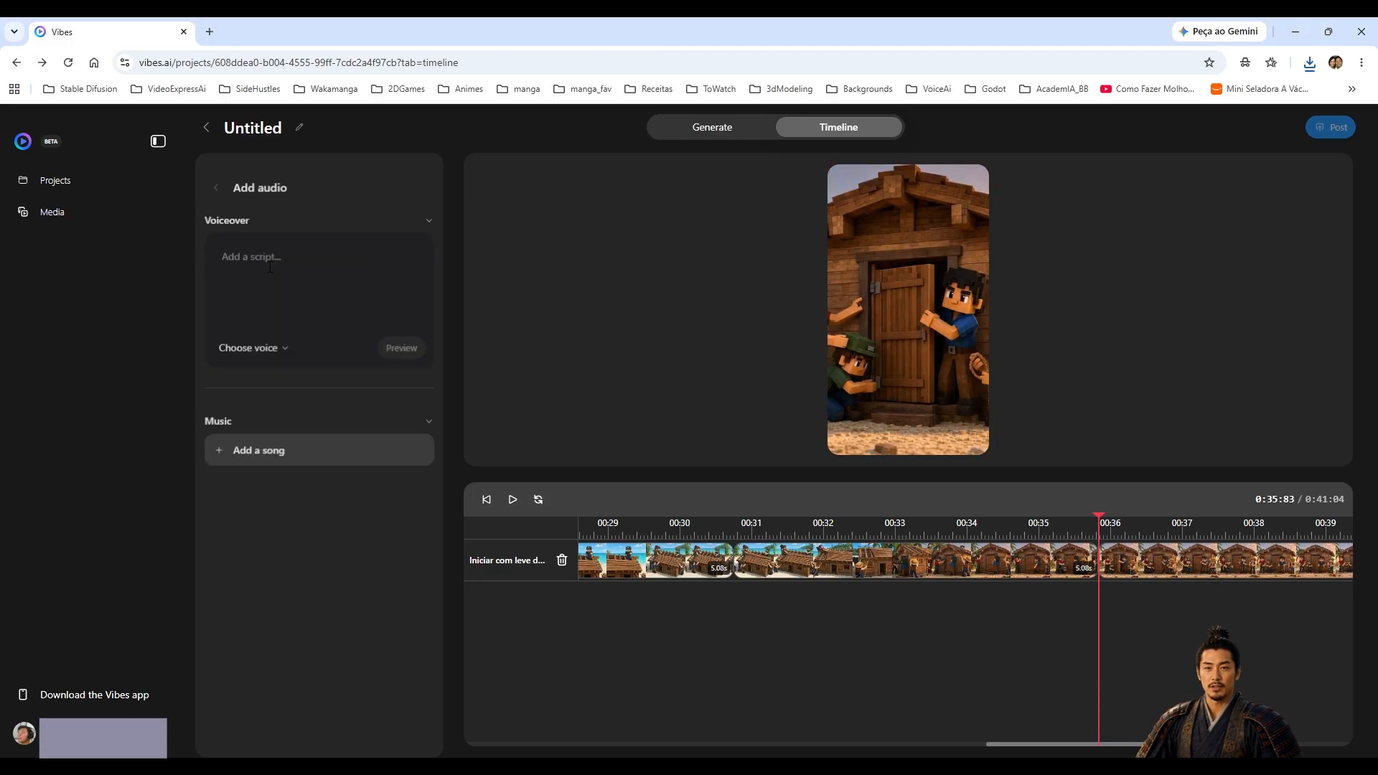
left_click(281, 448)
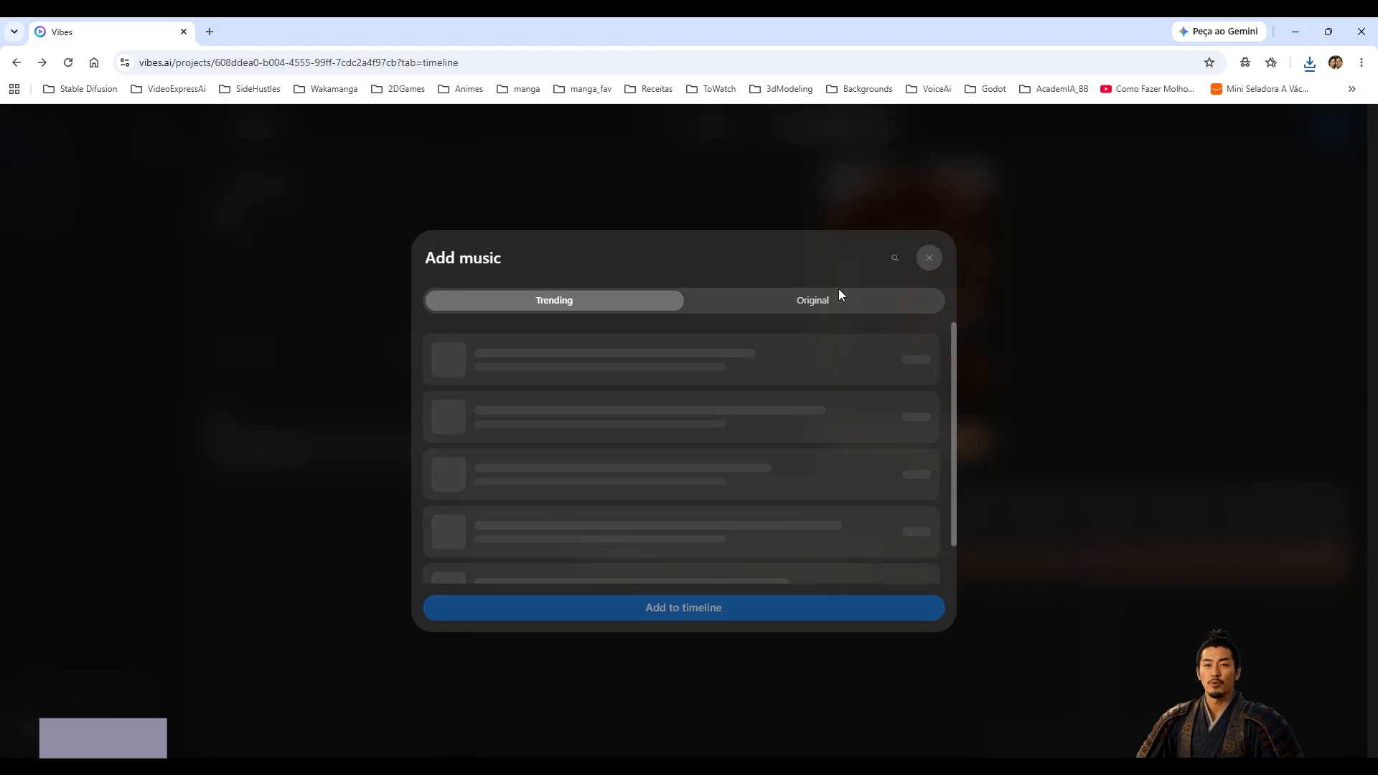
left_click(819, 302)
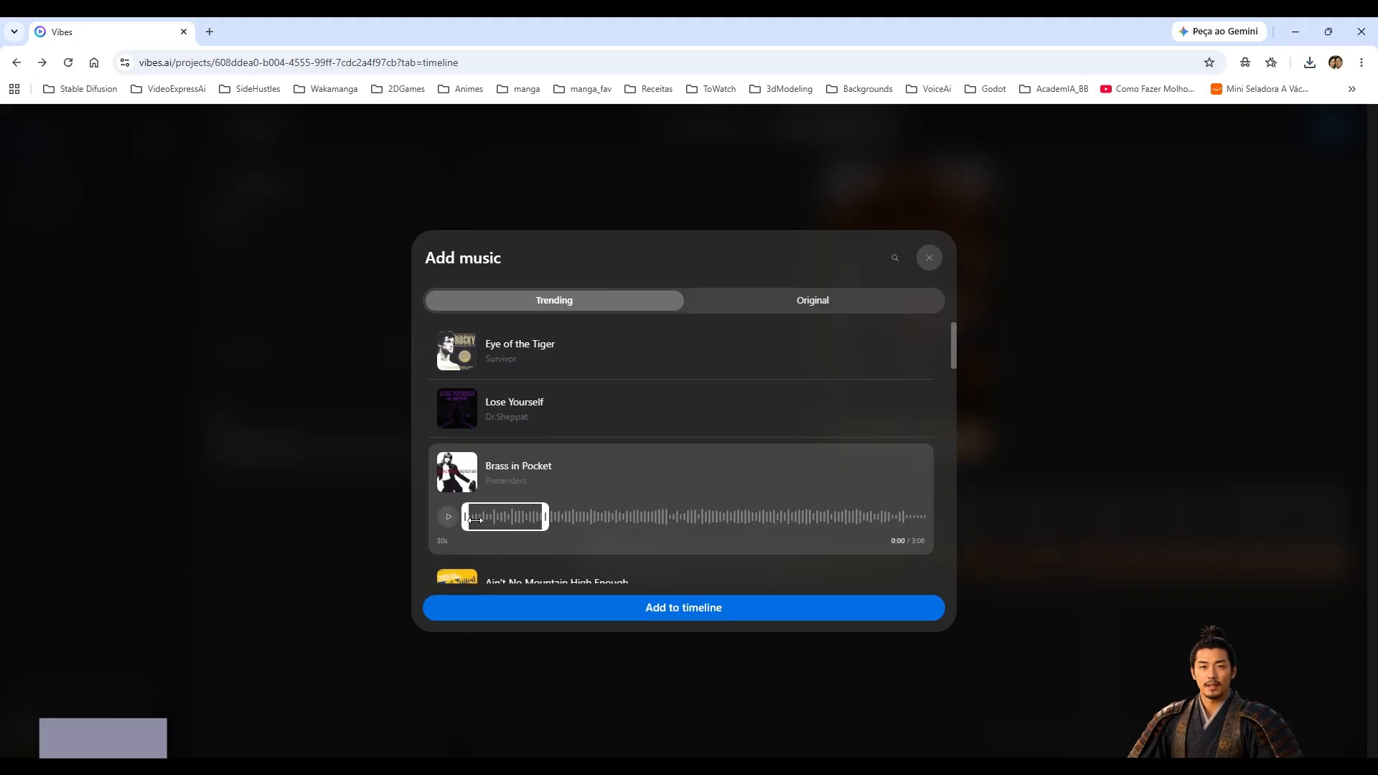
scroll(721, 453, "down", 15)
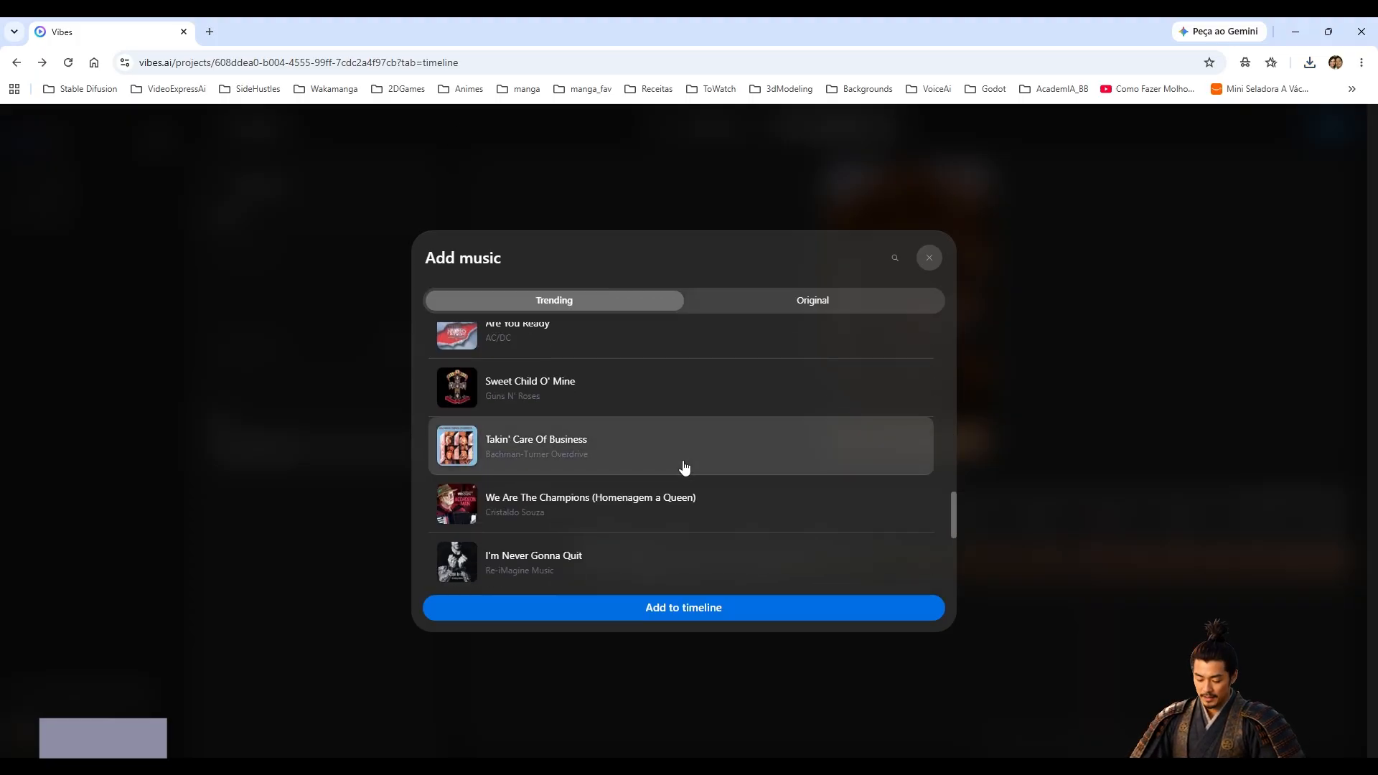
left_click(590, 400)
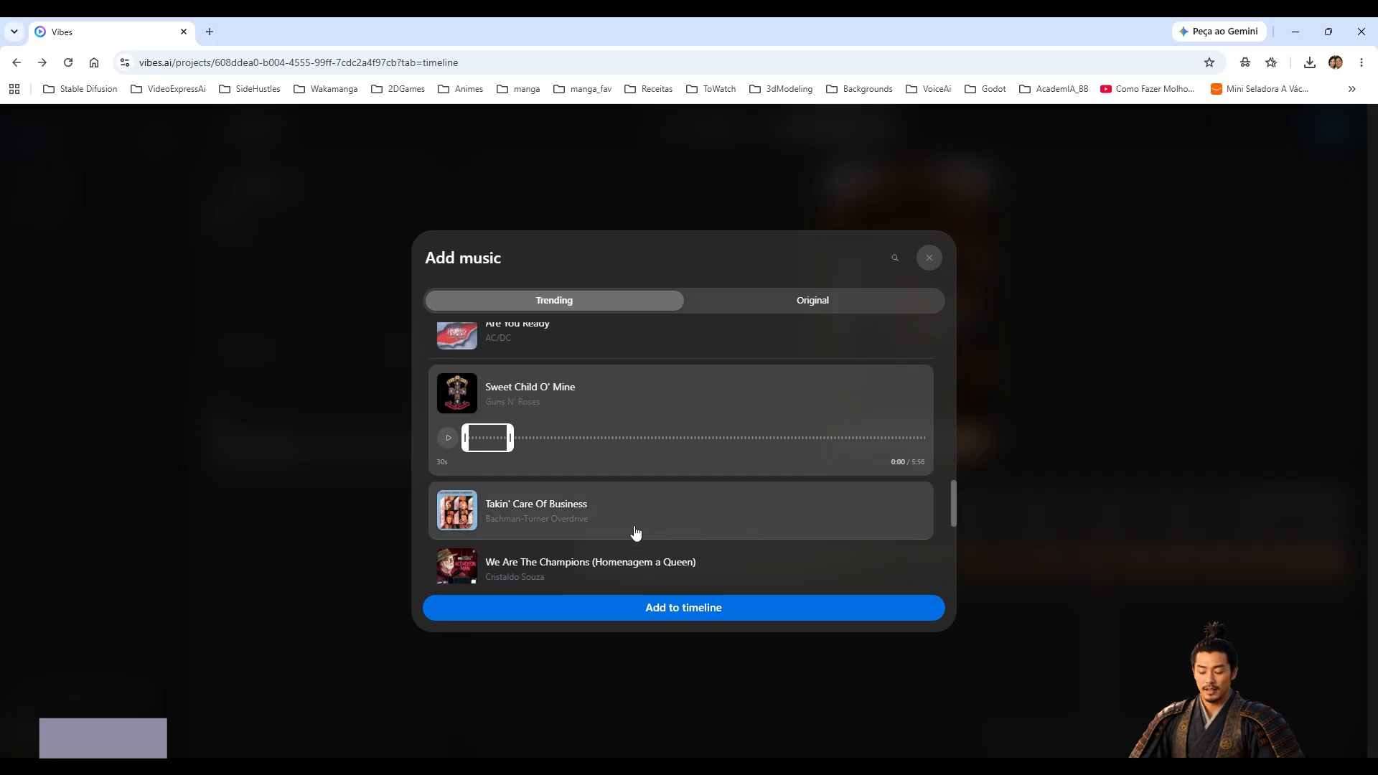
left_click(639, 603)
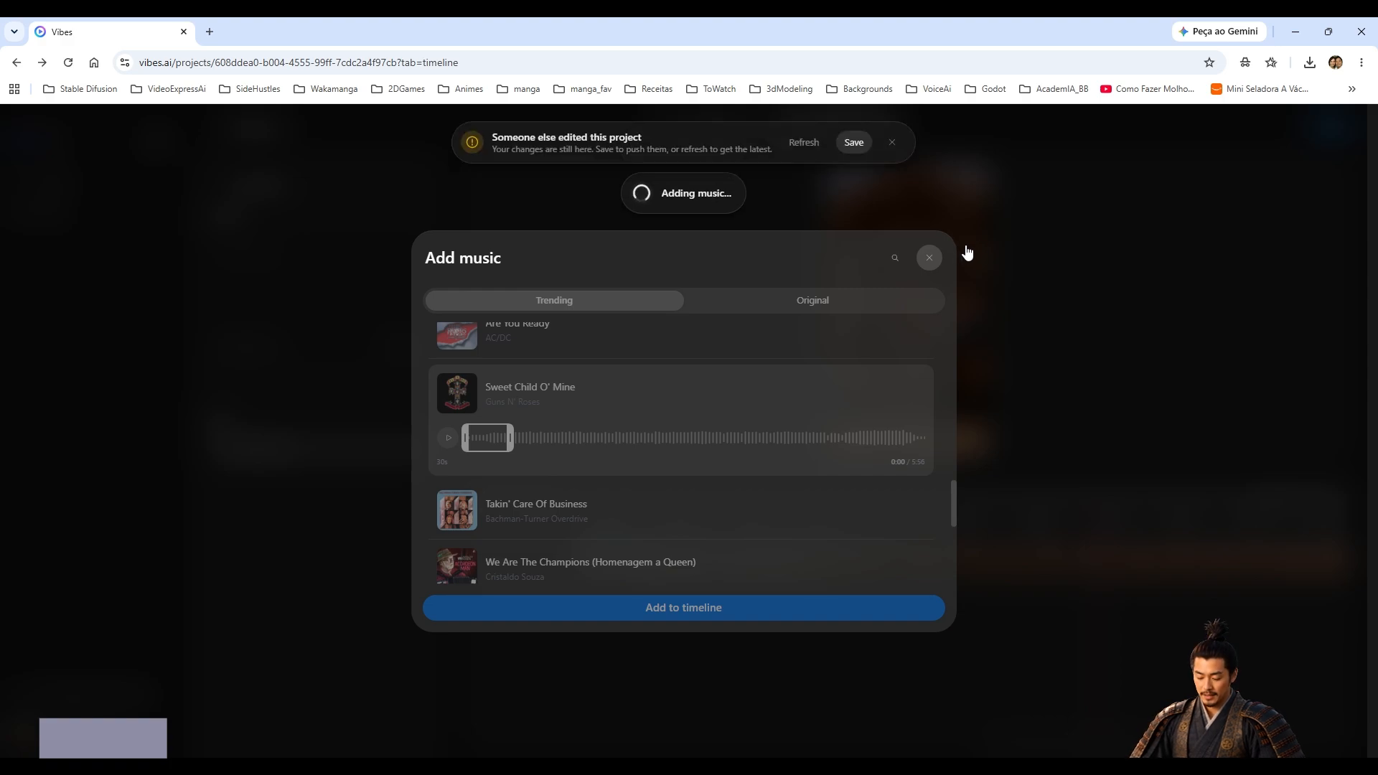
left_click(855, 143)
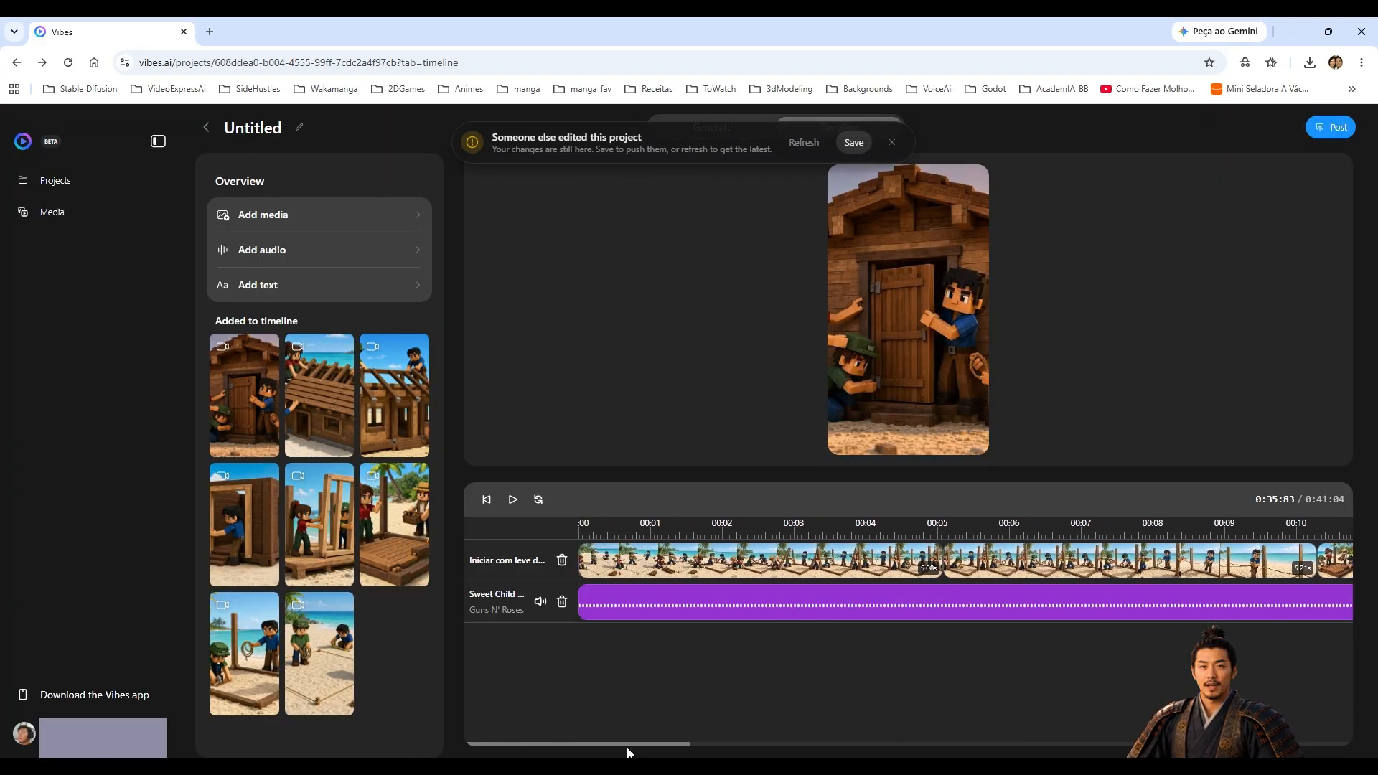
Shift the "Sweet Child O' Mine" clip along the timeline so it ends with the video at about 41 s.
left_click_drag(662, 744, 1116, 745)
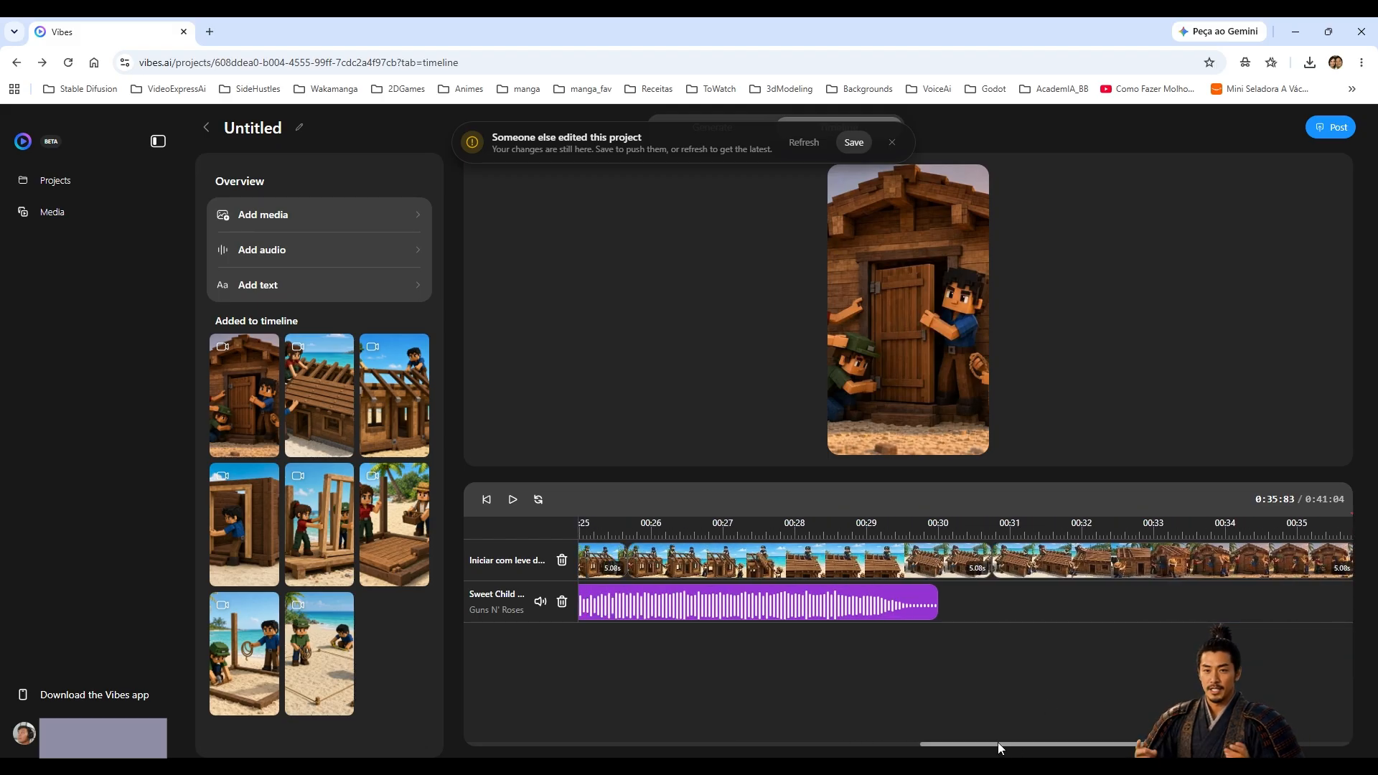
left_click_drag(935, 605, 1317, 604)
left_click(1086, 742)
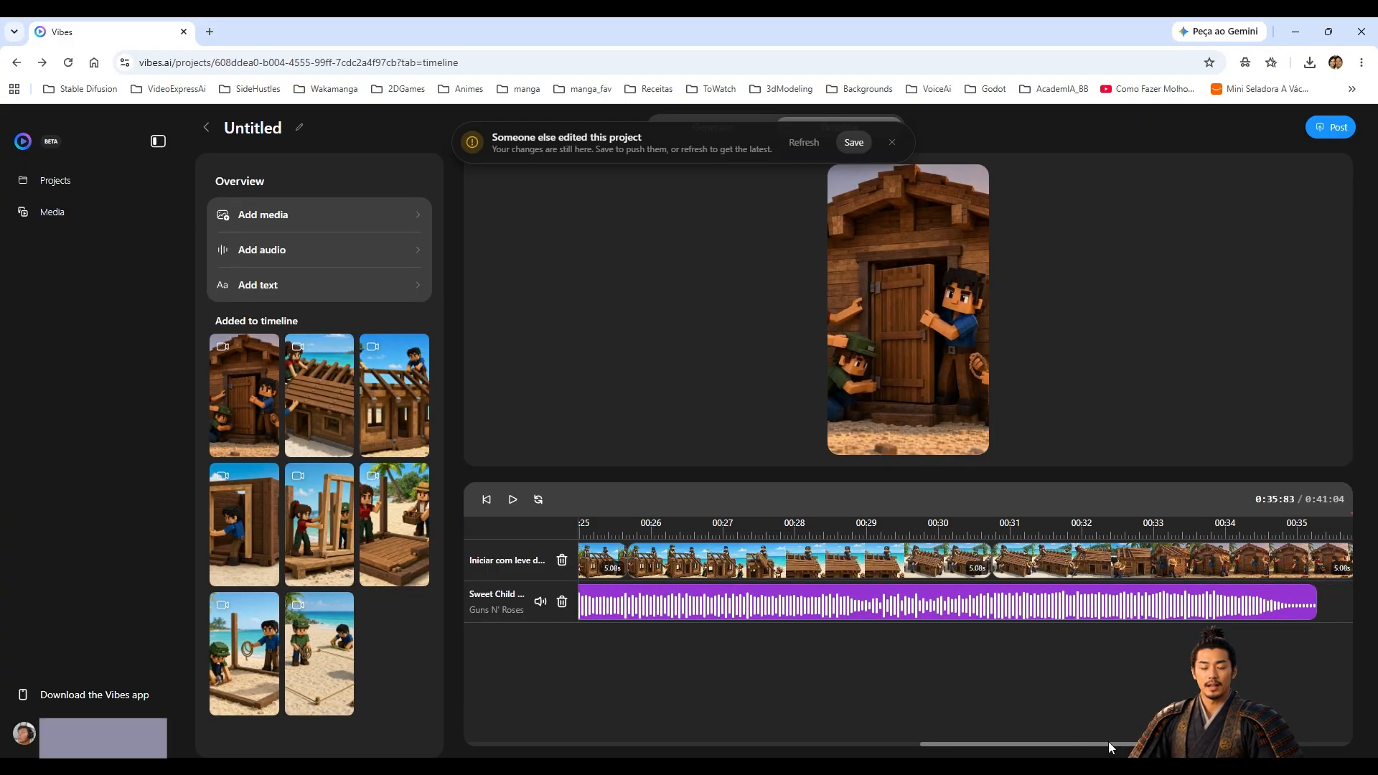
left_click(1139, 717)
left_click_drag(1066, 747, 1197, 746)
left_click_drag(803, 605, 1185, 618)
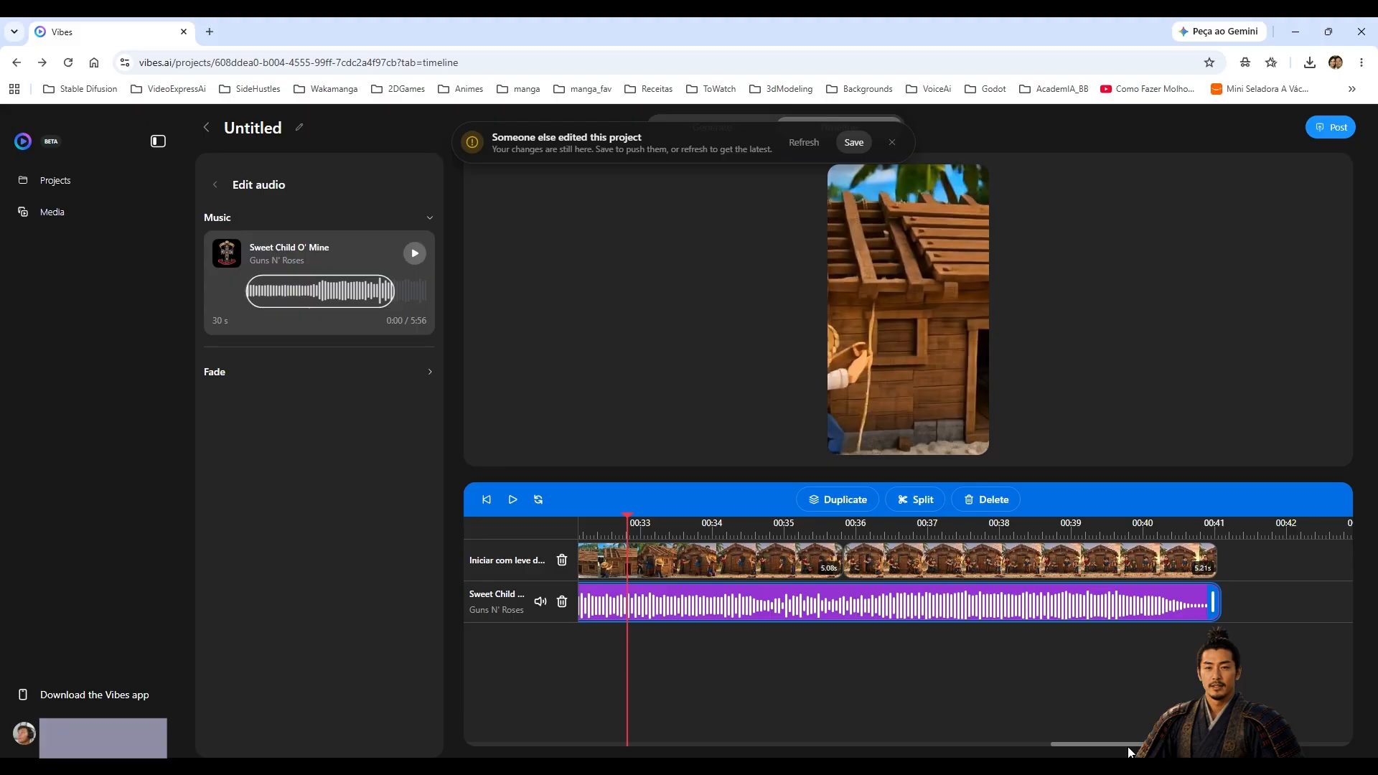
Add the trending song "Get Lucky" by Electric Lion to the timeline as a second music clip.
left_click_drag(1128, 751, 509, 745)
left_click(287, 249)
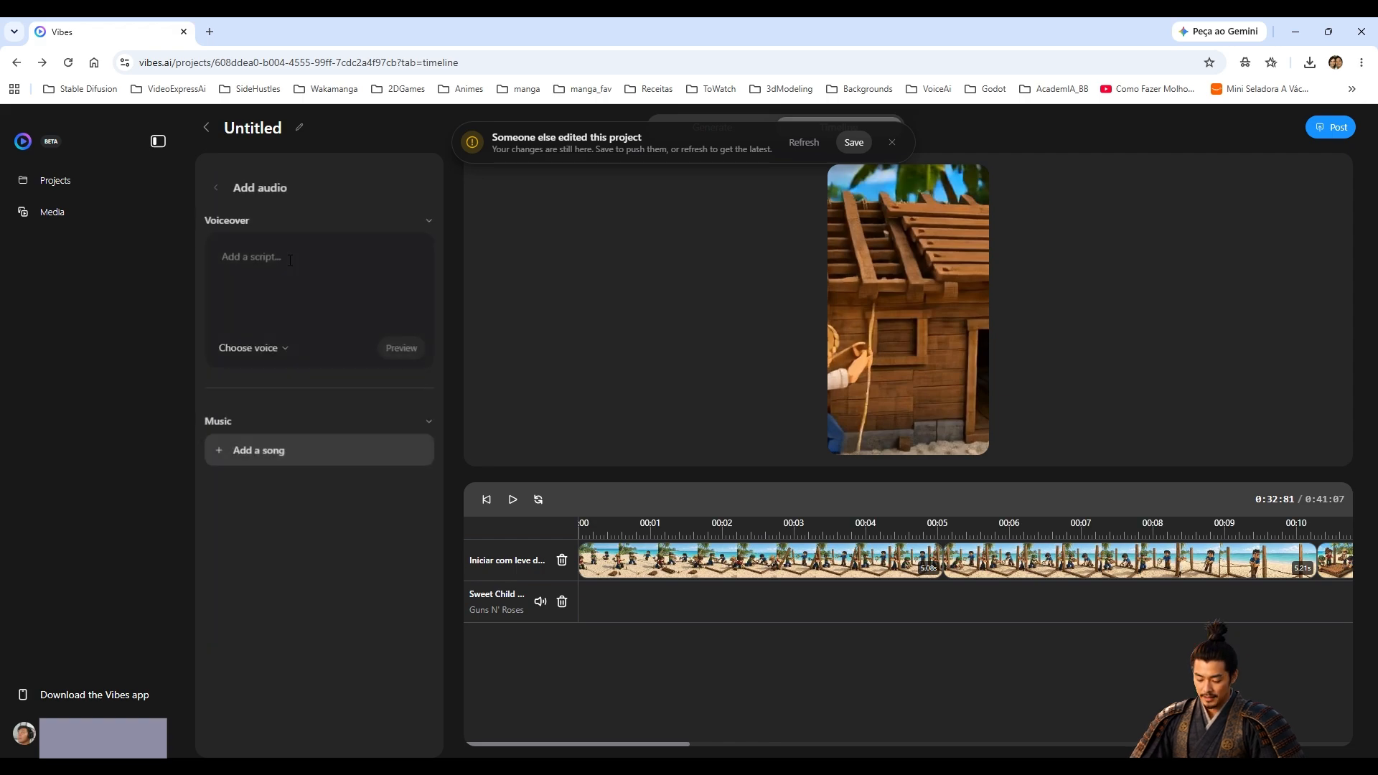
left_click(316, 459)
left_click(556, 531)
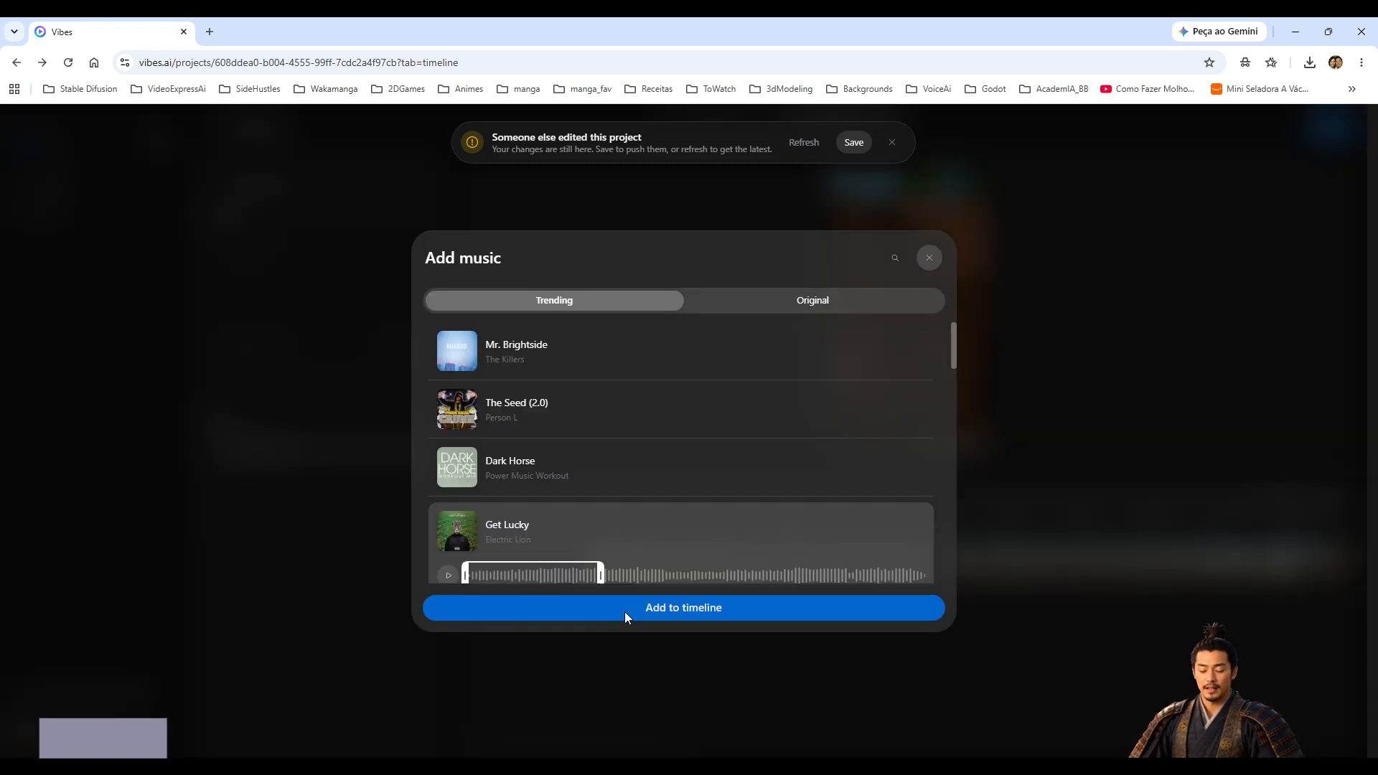
left_click(625, 611)
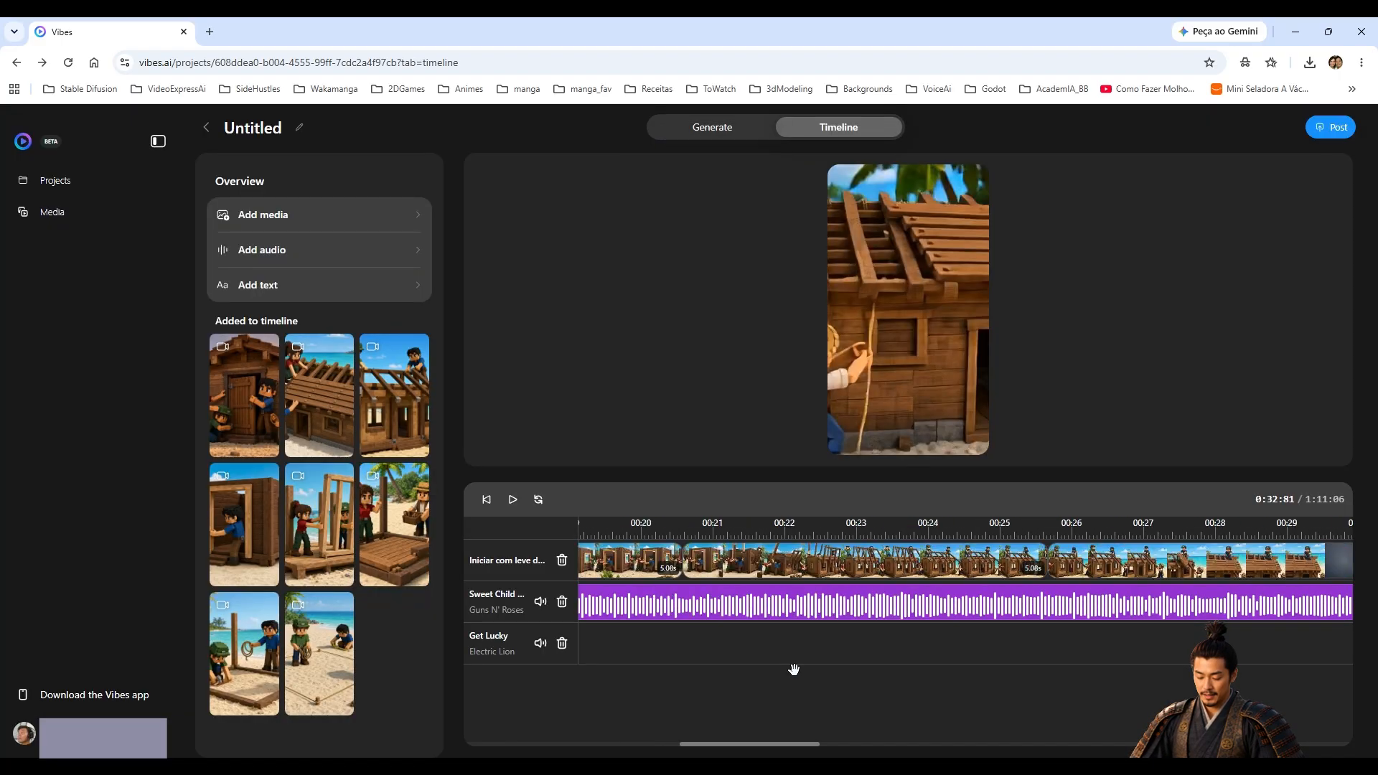
Move the "Get Lucky" clip to the timeline's start and trim it to 11 s, ending where "Sweet Child O' Mine" begins.
scroll(932, 725, "up", 5)
scroll(930, 681, "down", 5)
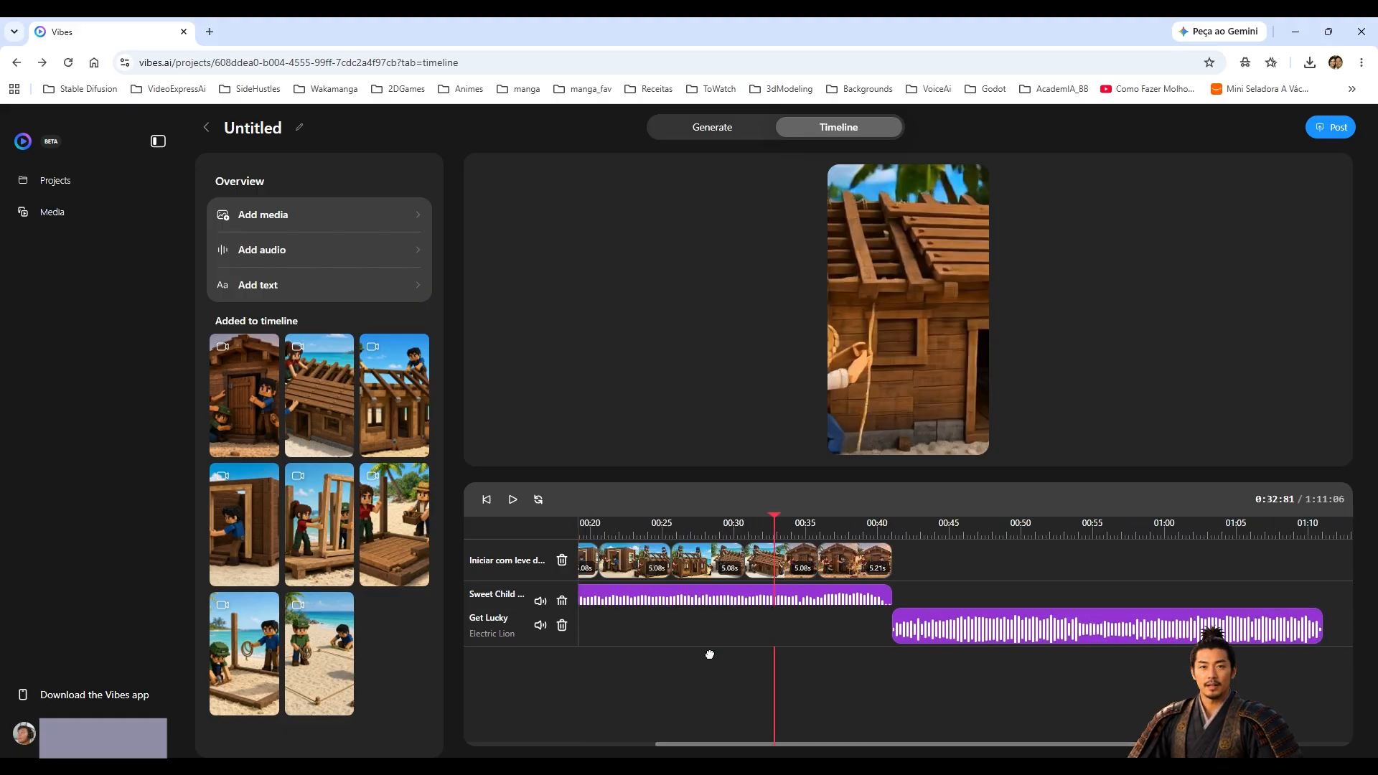
left_click(726, 731)
left_click(1092, 653)
left_click_drag(1092, 653, 616, 660)
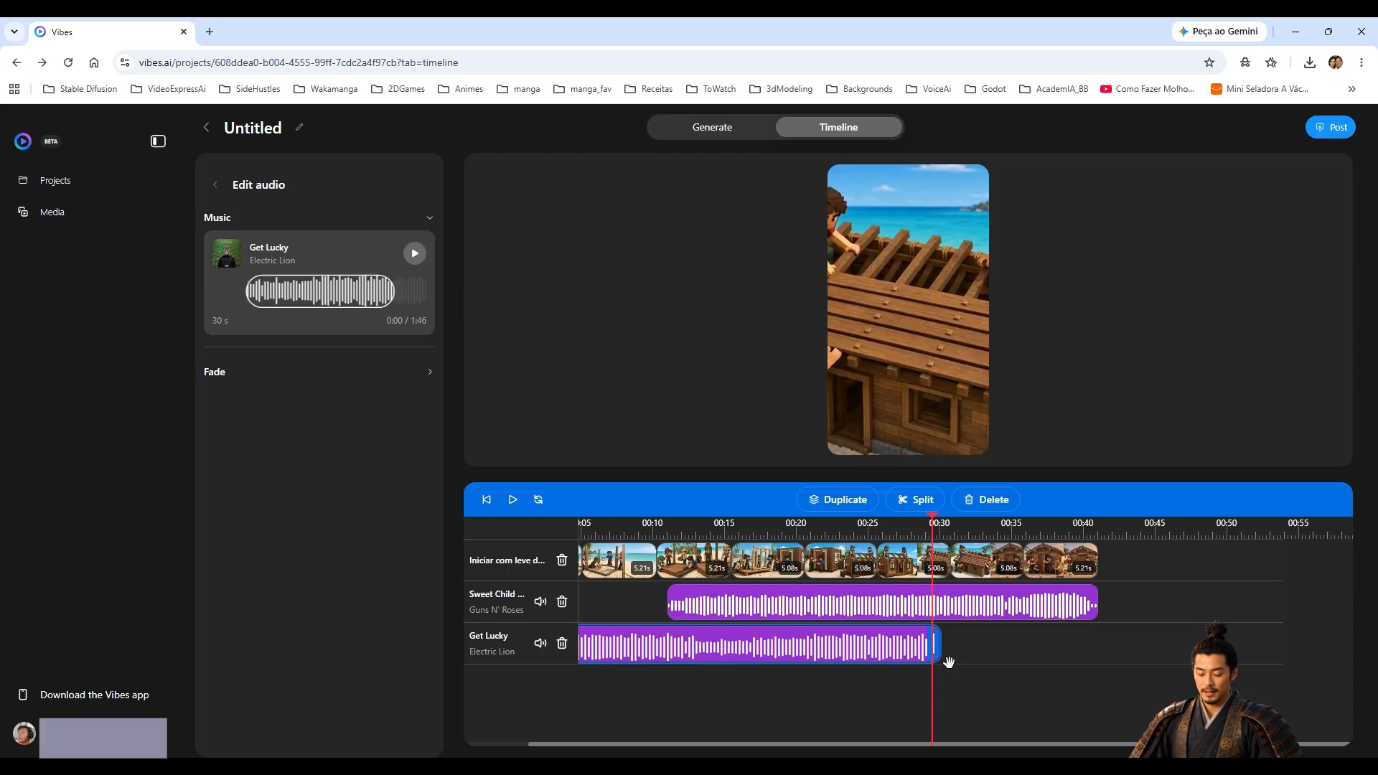
left_click_drag(943, 643, 671, 650)
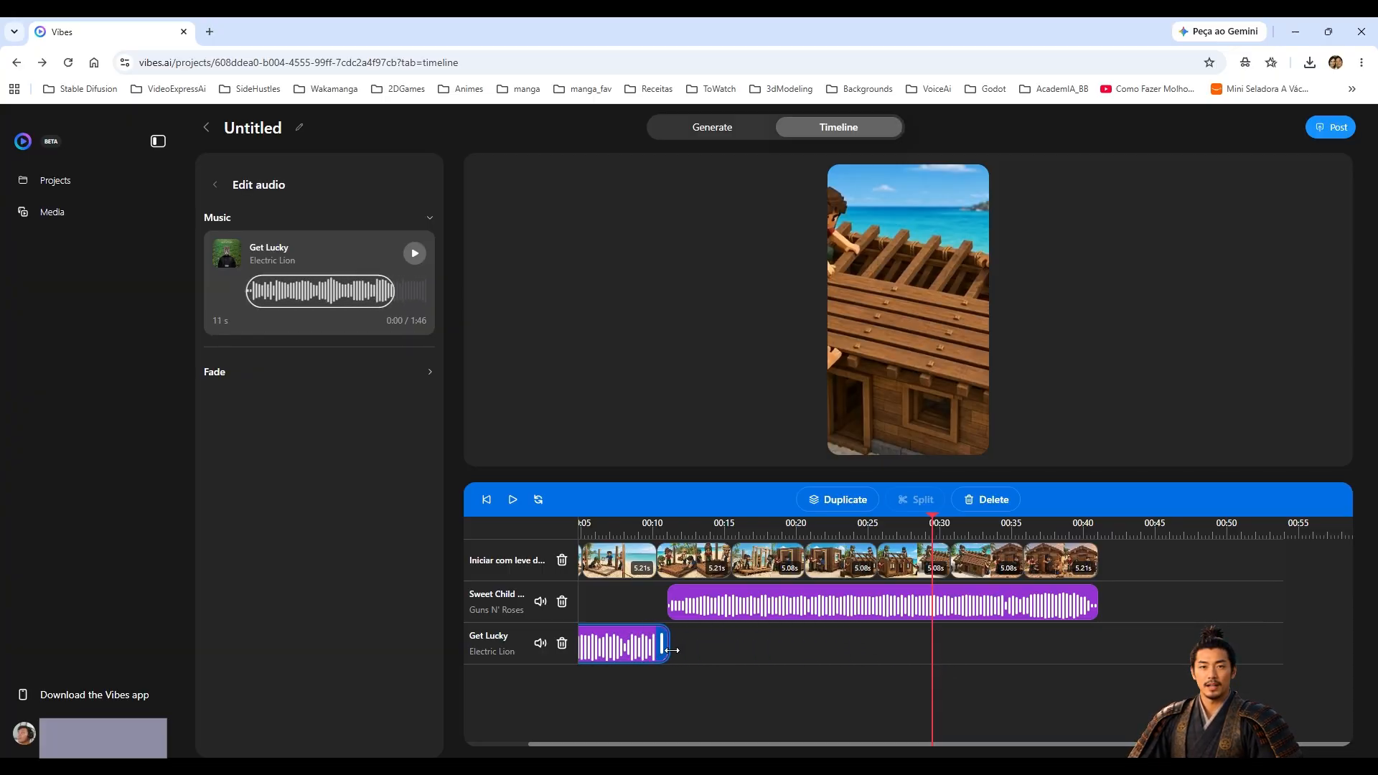
Replace "Get Lucky" by stretching "Sweet Child O' Mine" over the full 41 s timeline, and start posting the video.
left_click(606, 605)
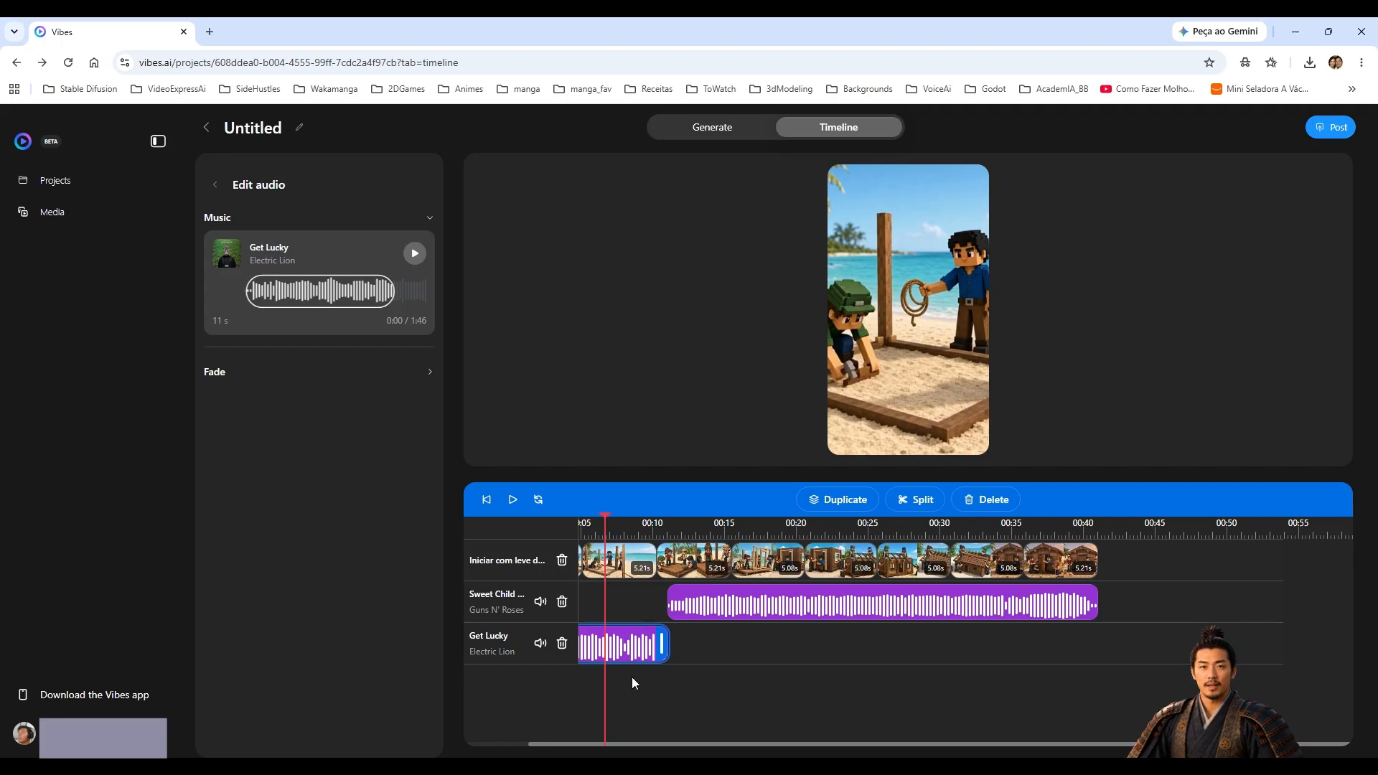
left_click_drag(584, 750, 373, 750)
left_click(631, 646)
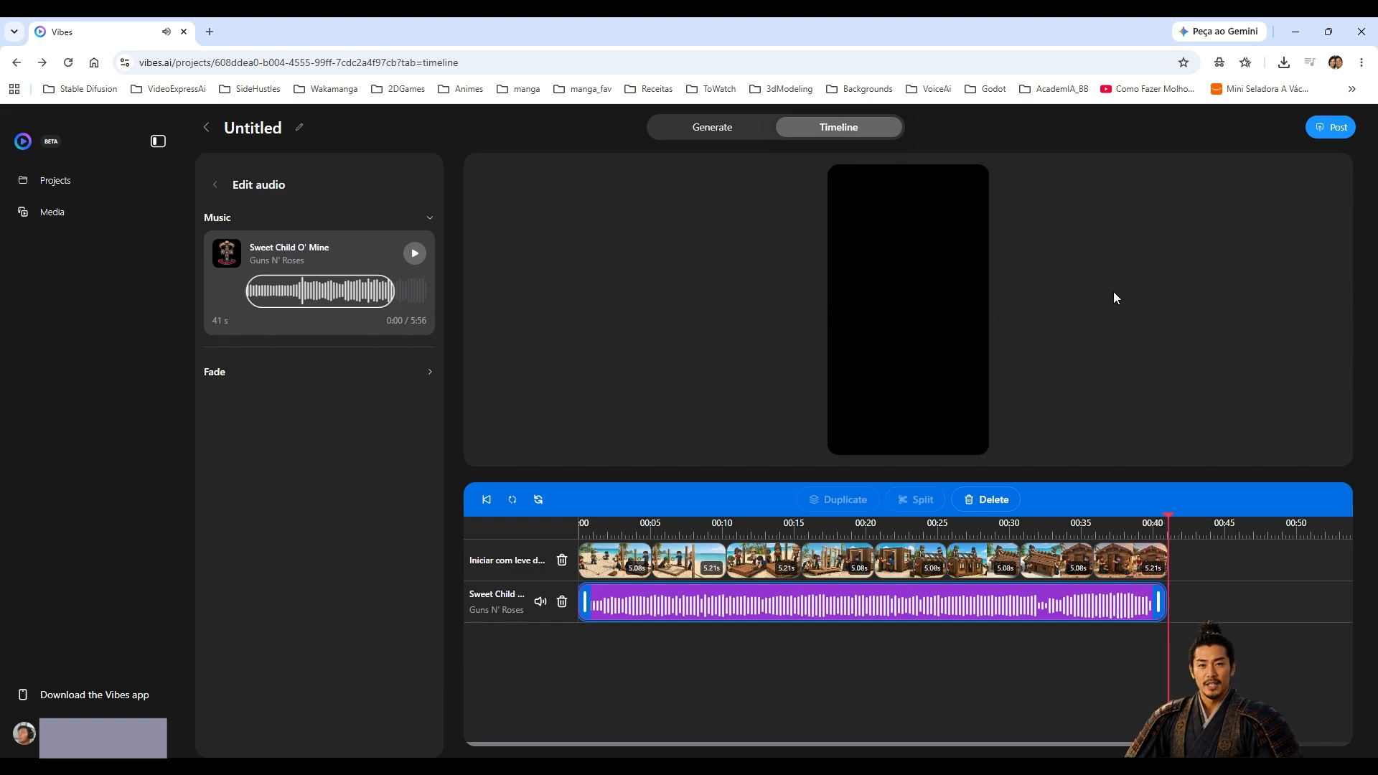
left_click(1337, 130)
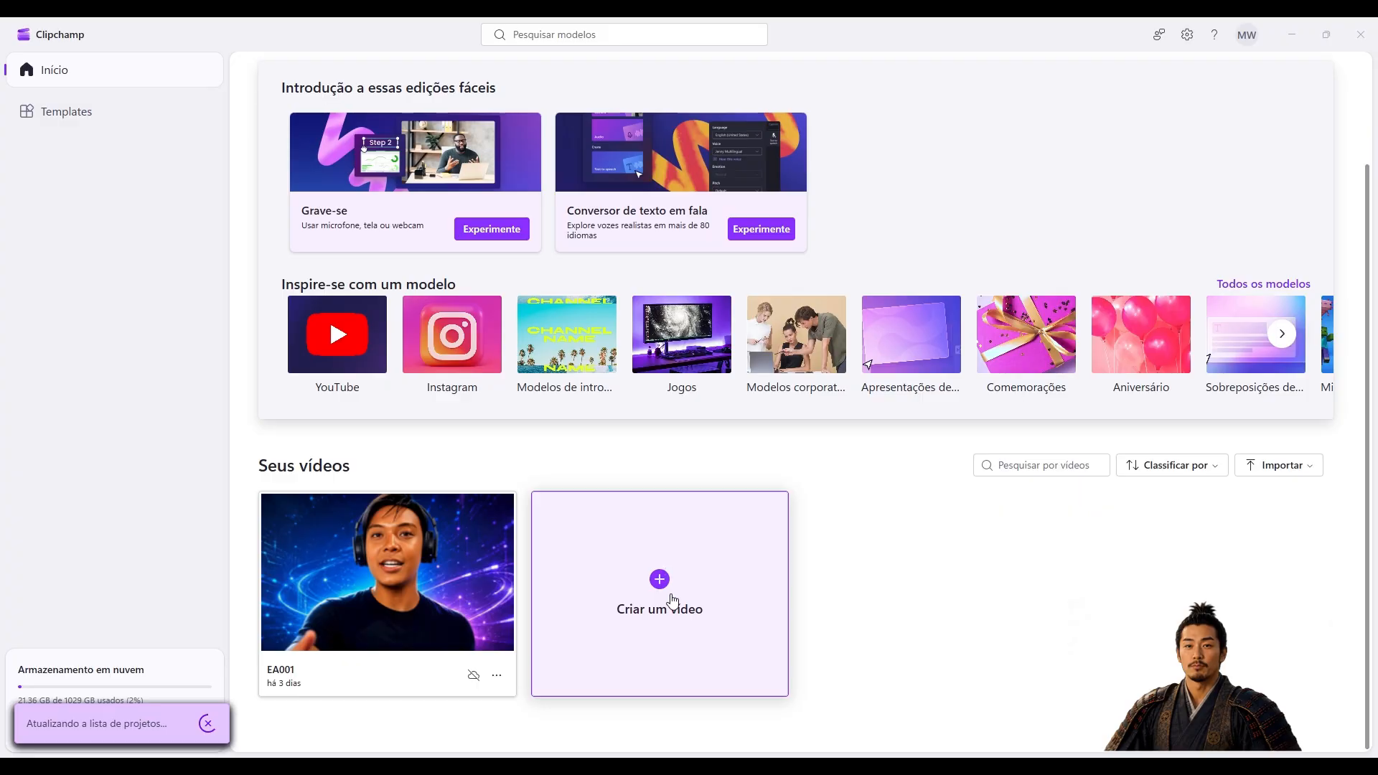
Create a new video project and import the eight house-building clips listed under today in the Downloads folder.
left_click(673, 604)
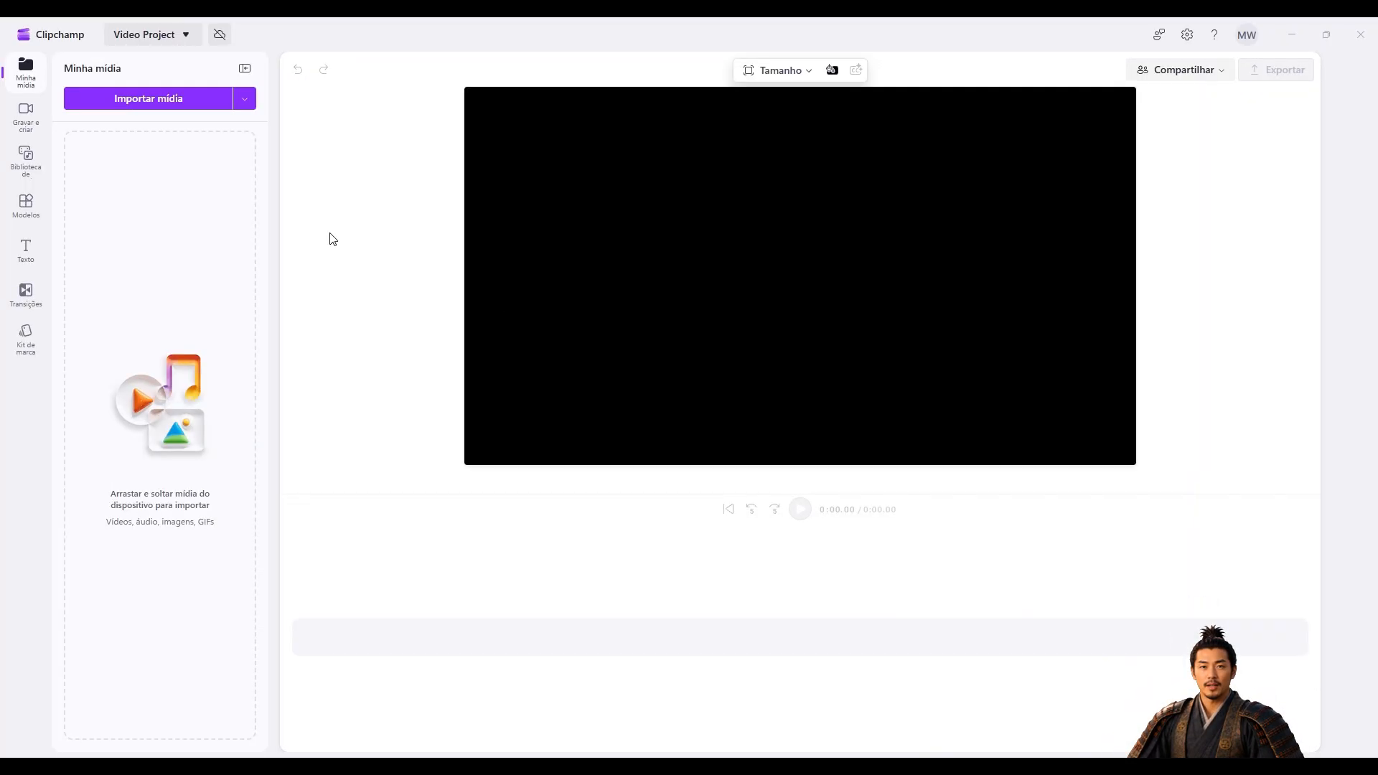
left_click(163, 103)
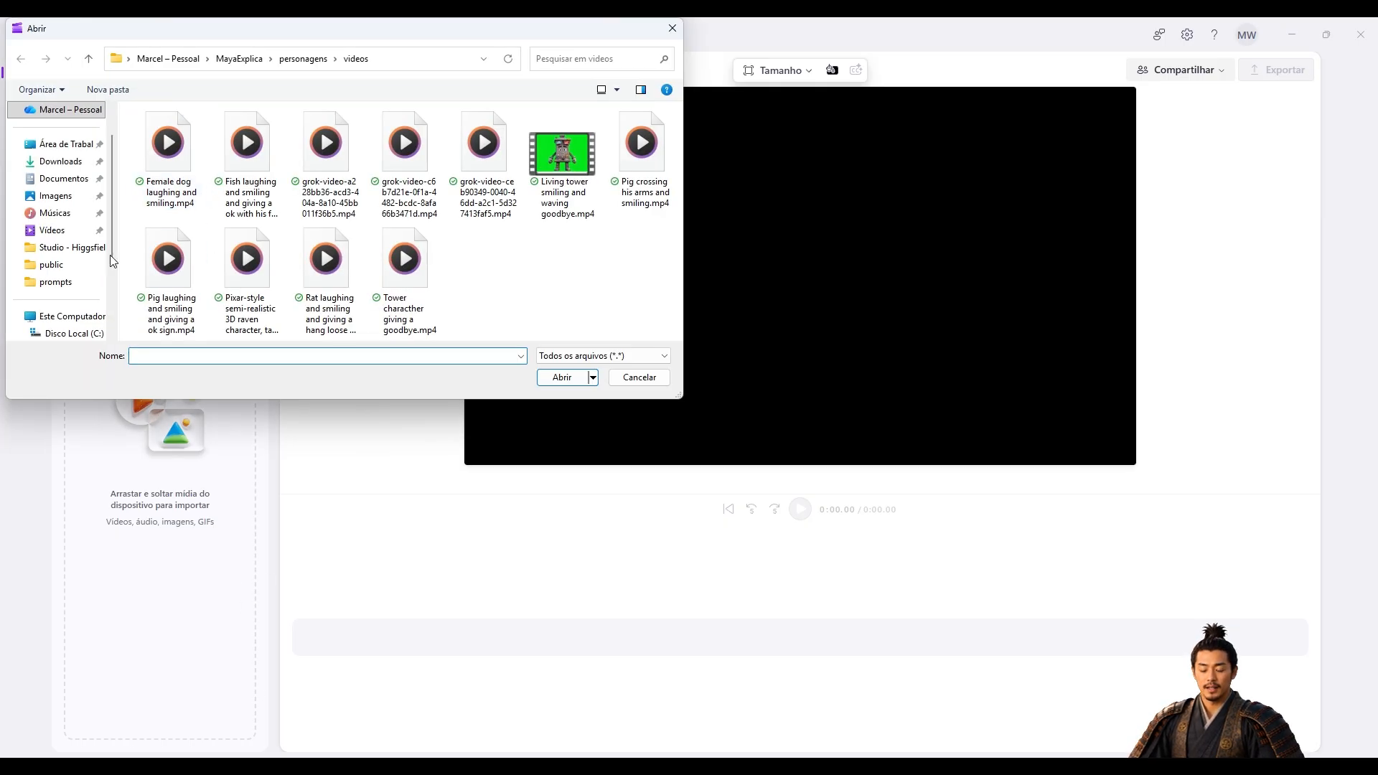
left_click(60, 161)
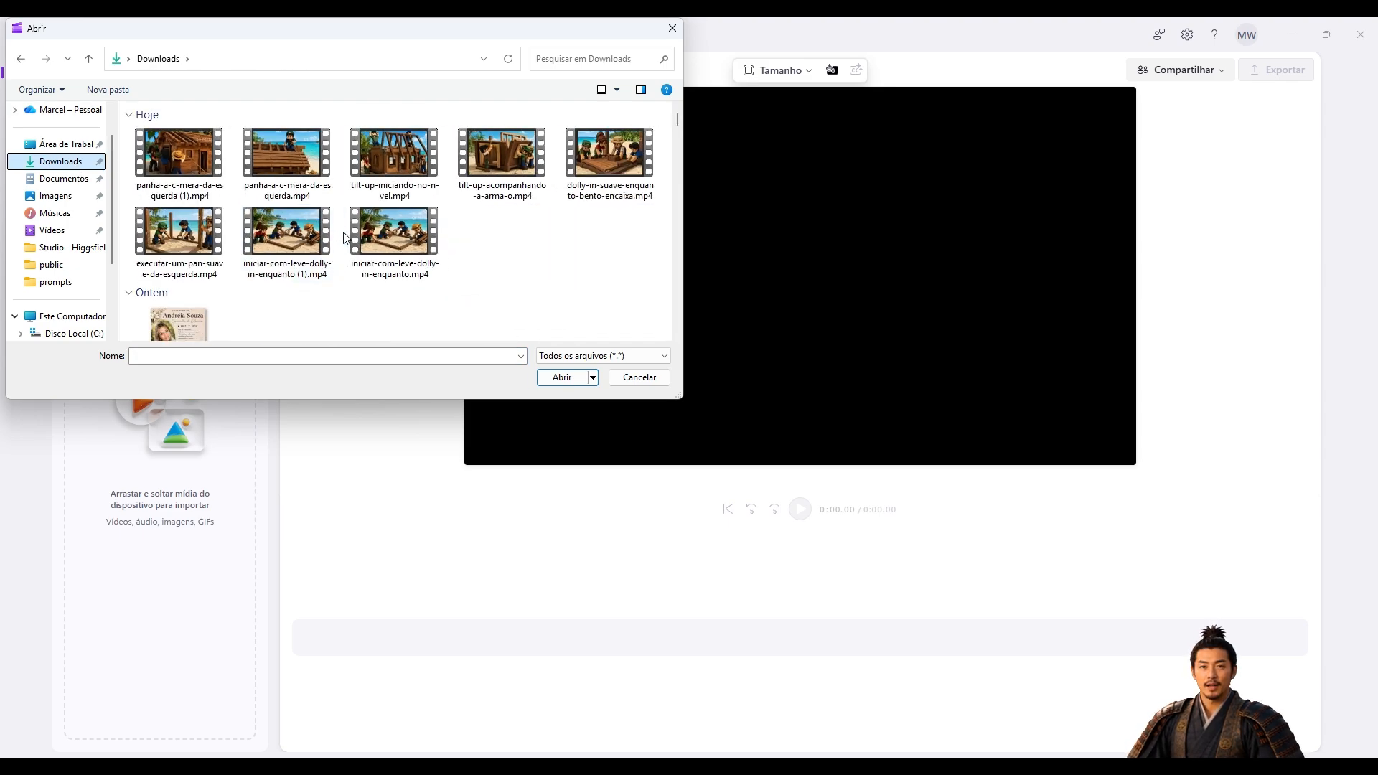
left_click_drag(132, 124, 524, 238)
left_click_drag(661, 267, 119, 122)
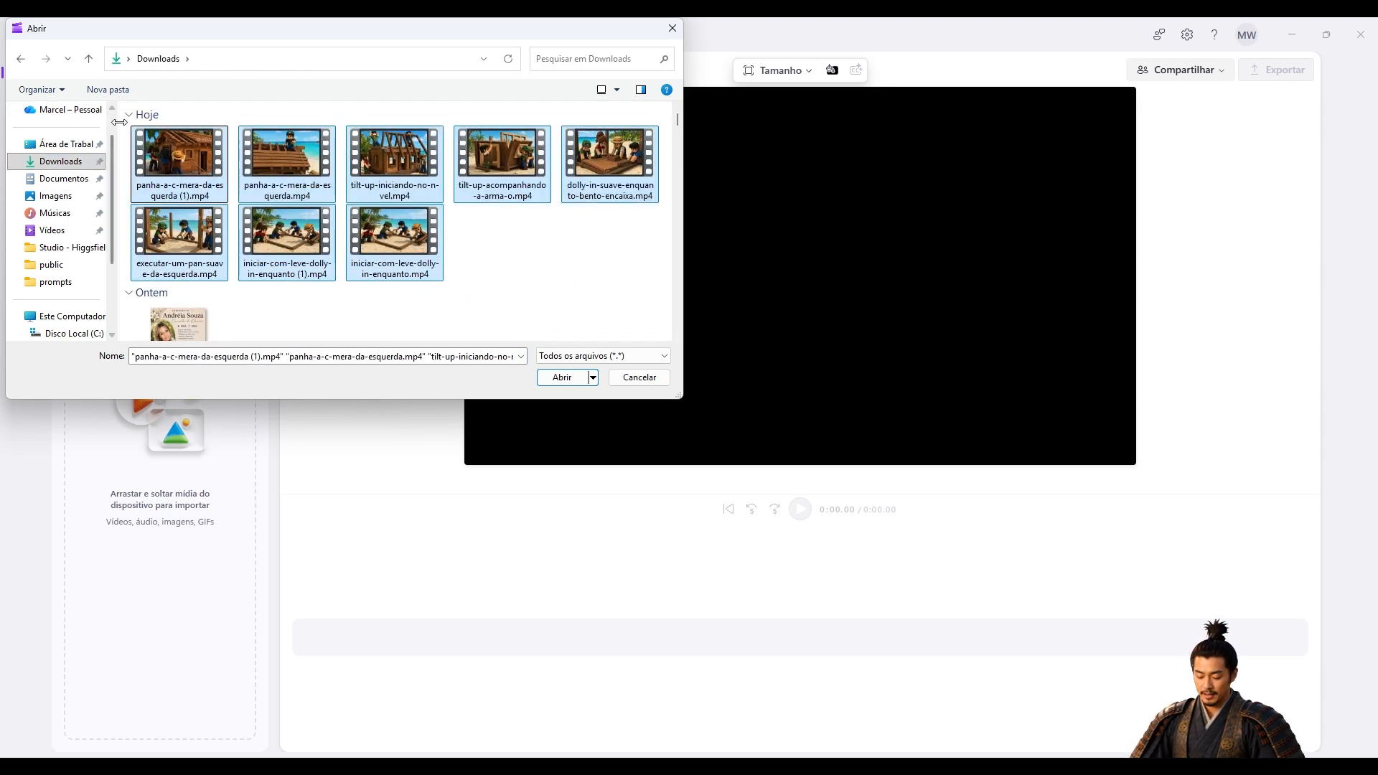
left_click(591, 384)
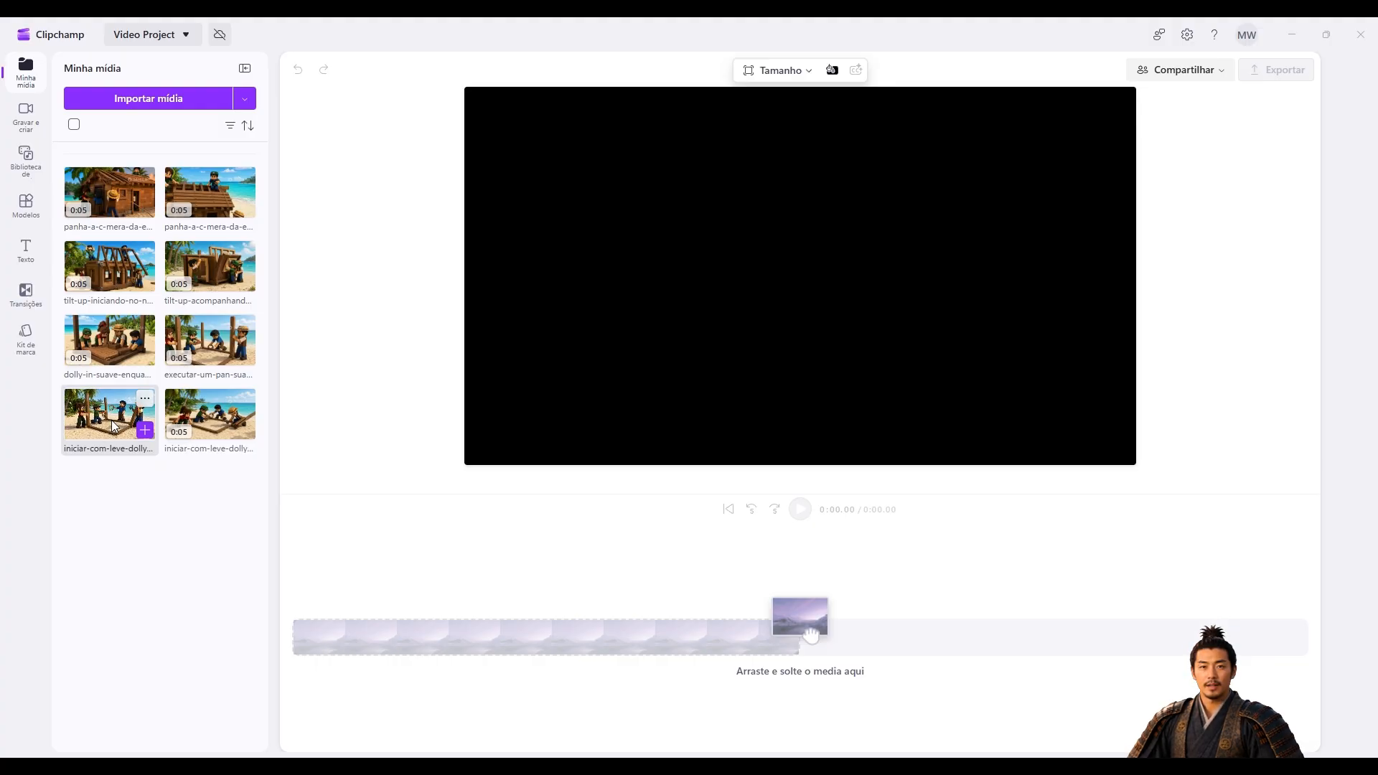
Place four clips back to back from the timeline's start: iniciar-com-leve-dolly-in-enquanto (1), executar-um-pan-suave, dolly-in-suave and tilt-up-acompanhando.
left_click_drag(811, 635, 341, 638)
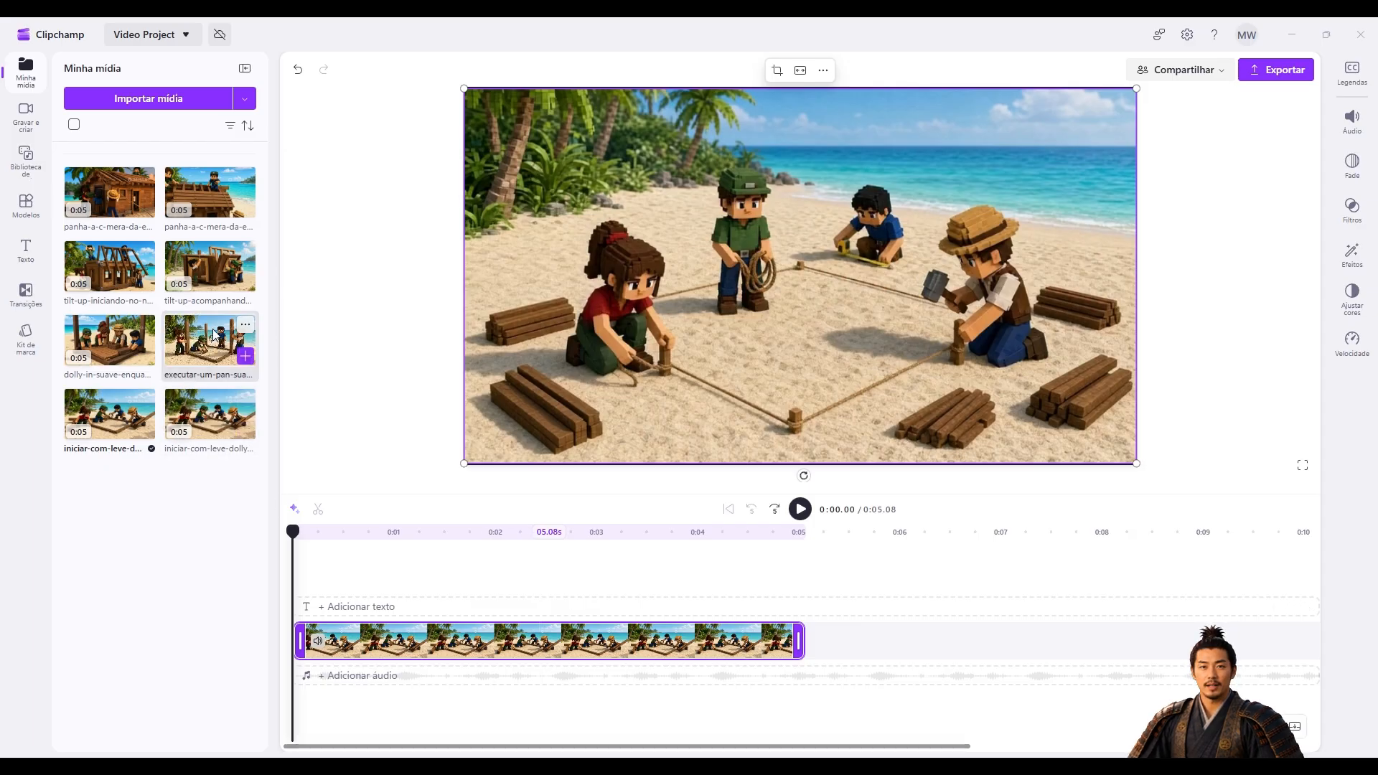
left_click_drag(230, 348, 804, 638)
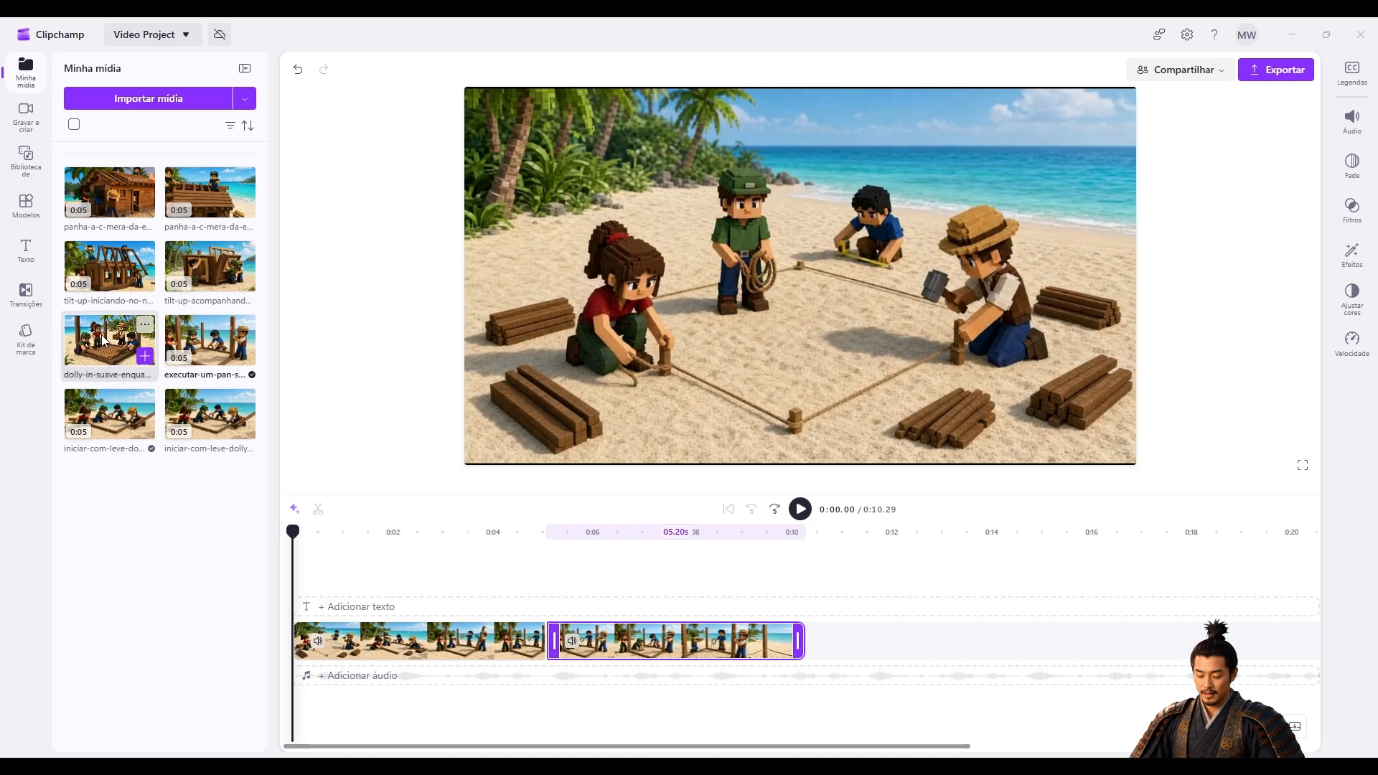
left_click_drag(109, 341, 861, 641)
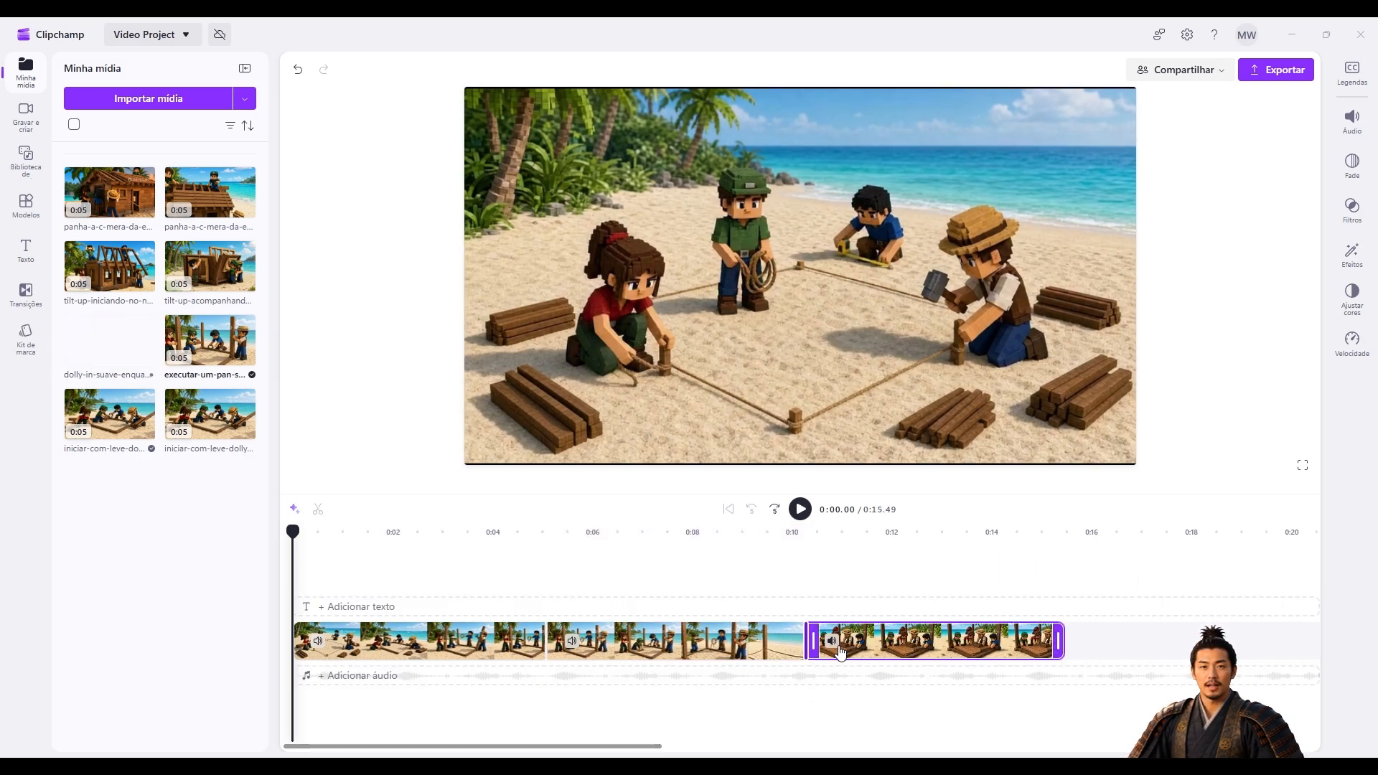
mouse_move(219, 269)
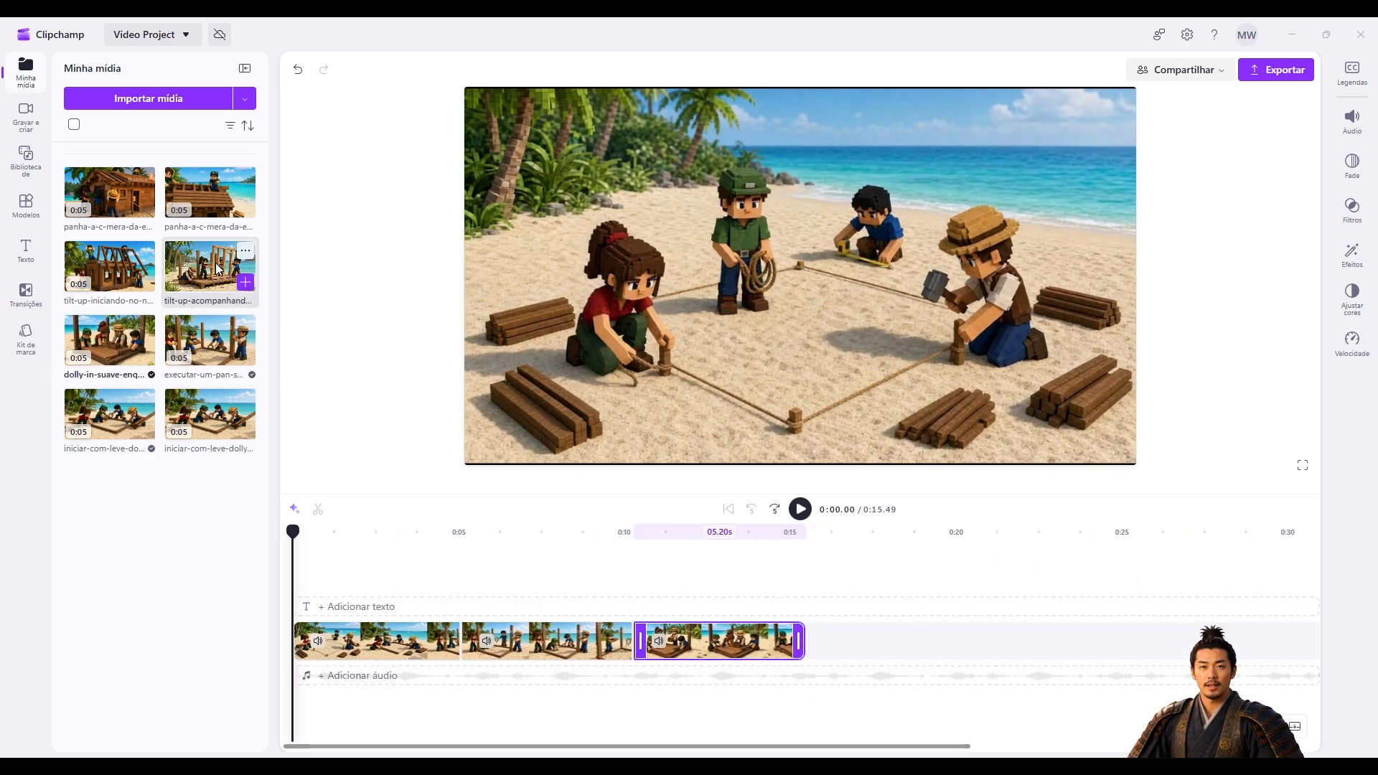
left_click_drag(199, 283, 824, 649)
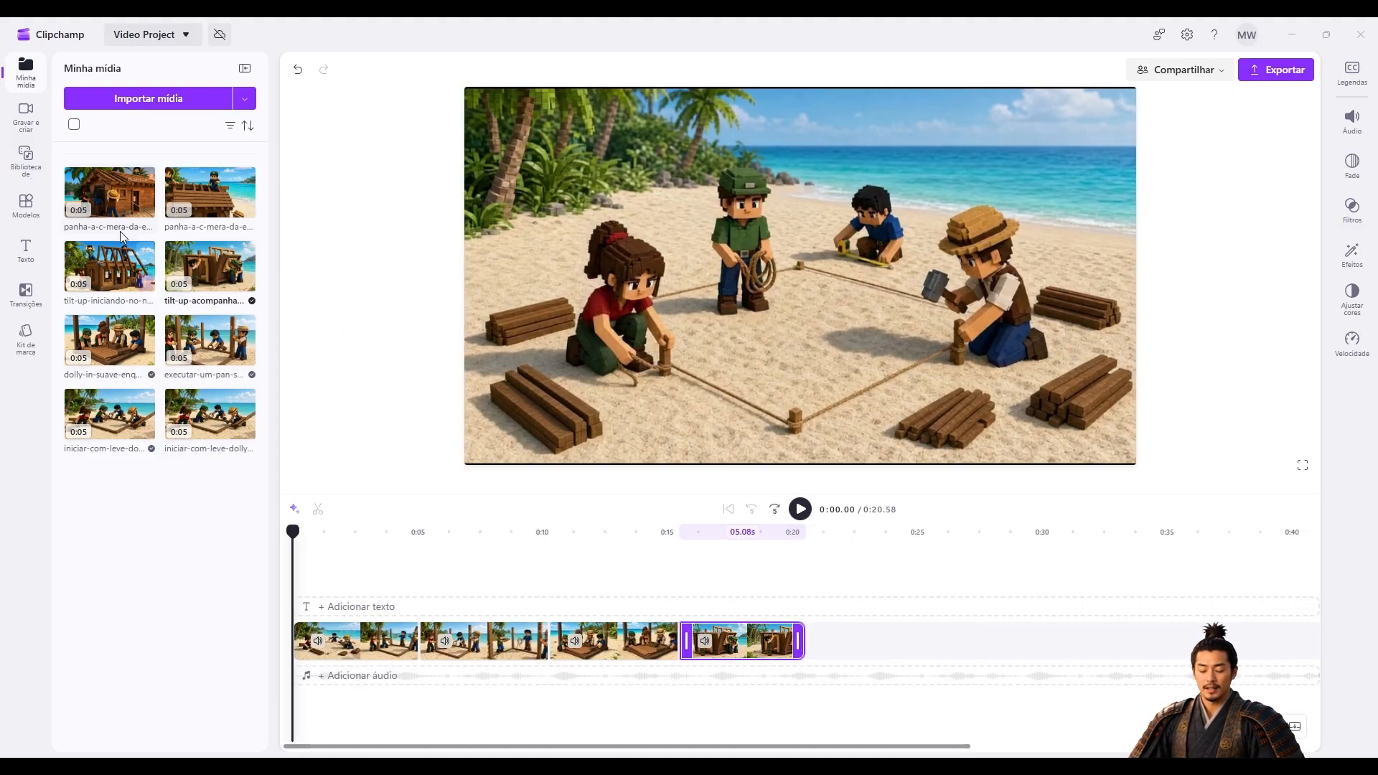
Append the tilt-up-iniciando clip, the panha-a-c-mera-da-esquerda clip and its (1) version to the end of the video track.
mouse_move(119, 267)
left_click_drag(123, 268, 836, 654)
left_click_drag(227, 221, 951, 658)
left_click_drag(109, 193, 1089, 641)
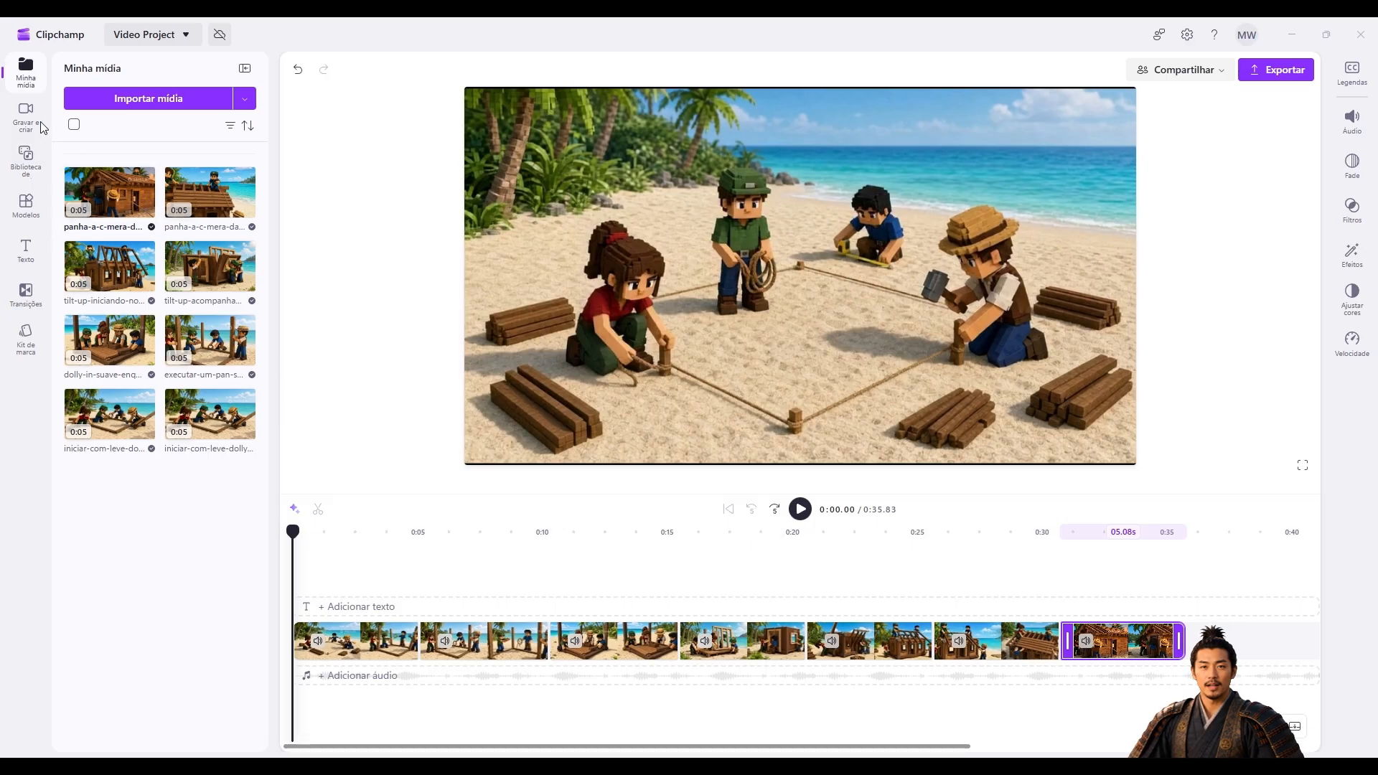
Preview "Punk love (60 sec)" from the Style-Bold collection in the music library and add it to the timeline.
left_click(26, 159)
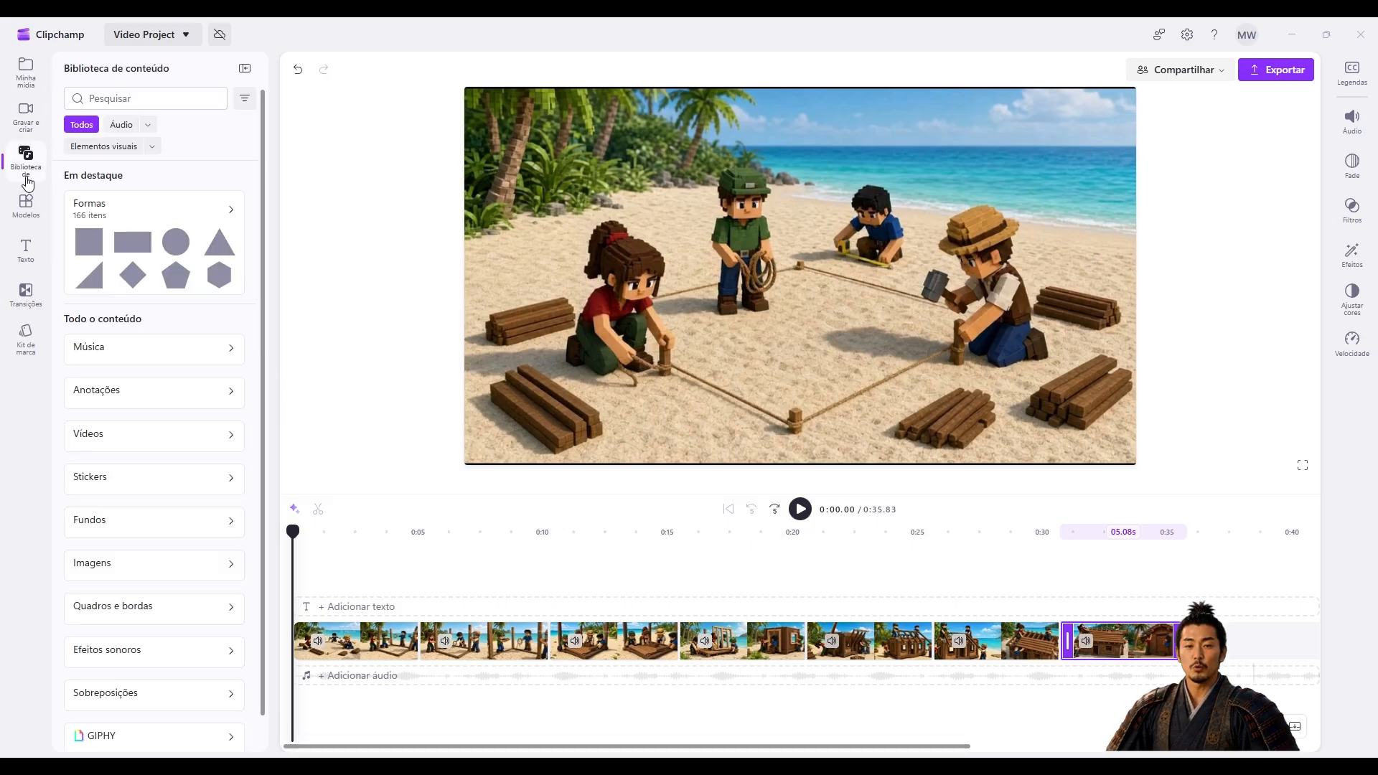
left_click(142, 126)
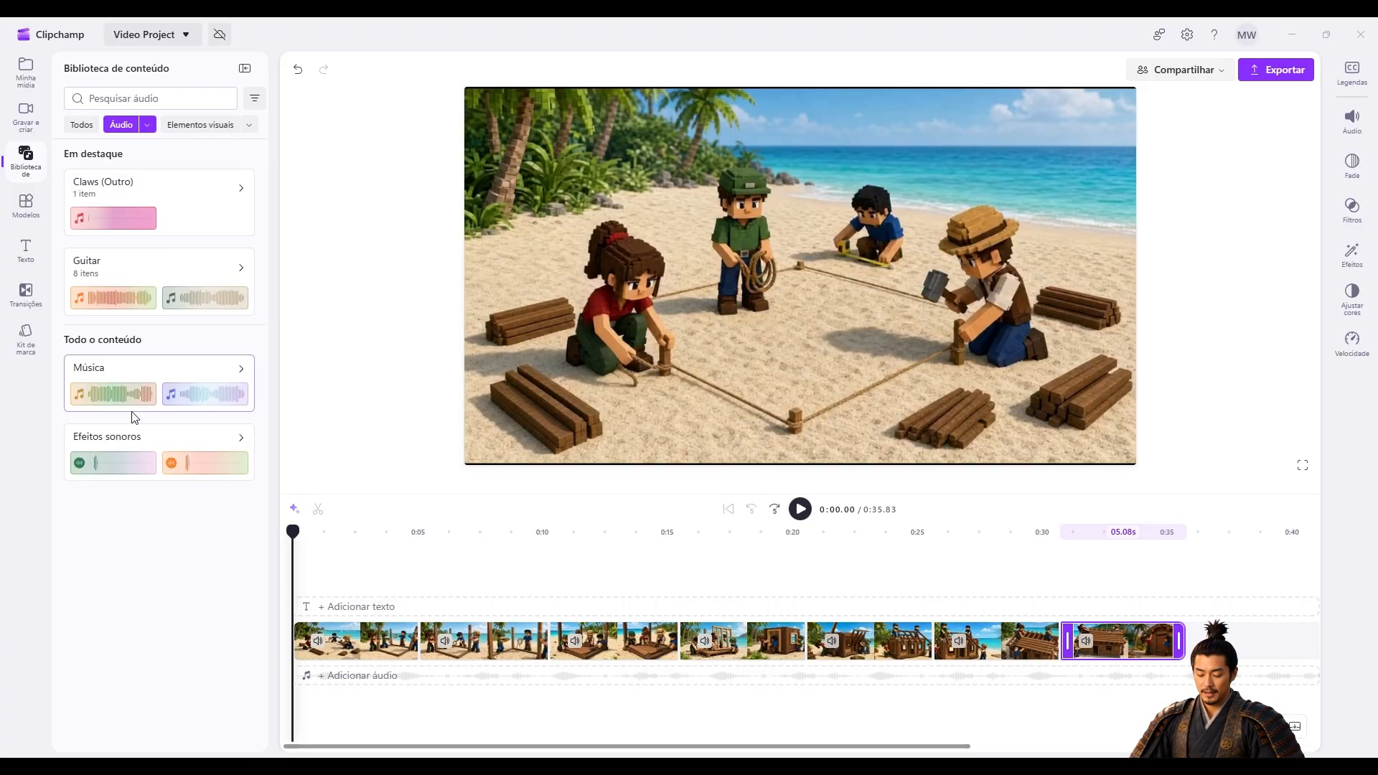
left_click(111, 366)
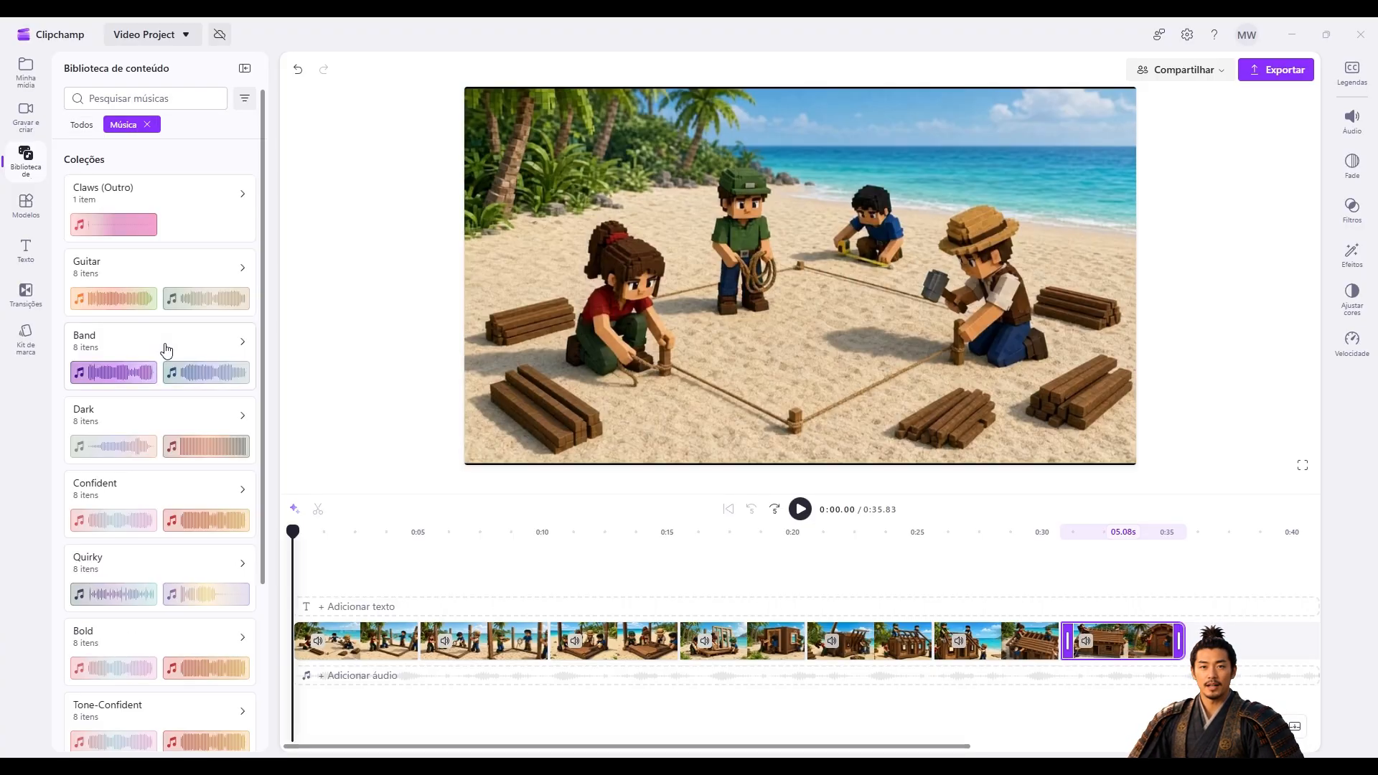
scroll(169, 466, "down", 1)
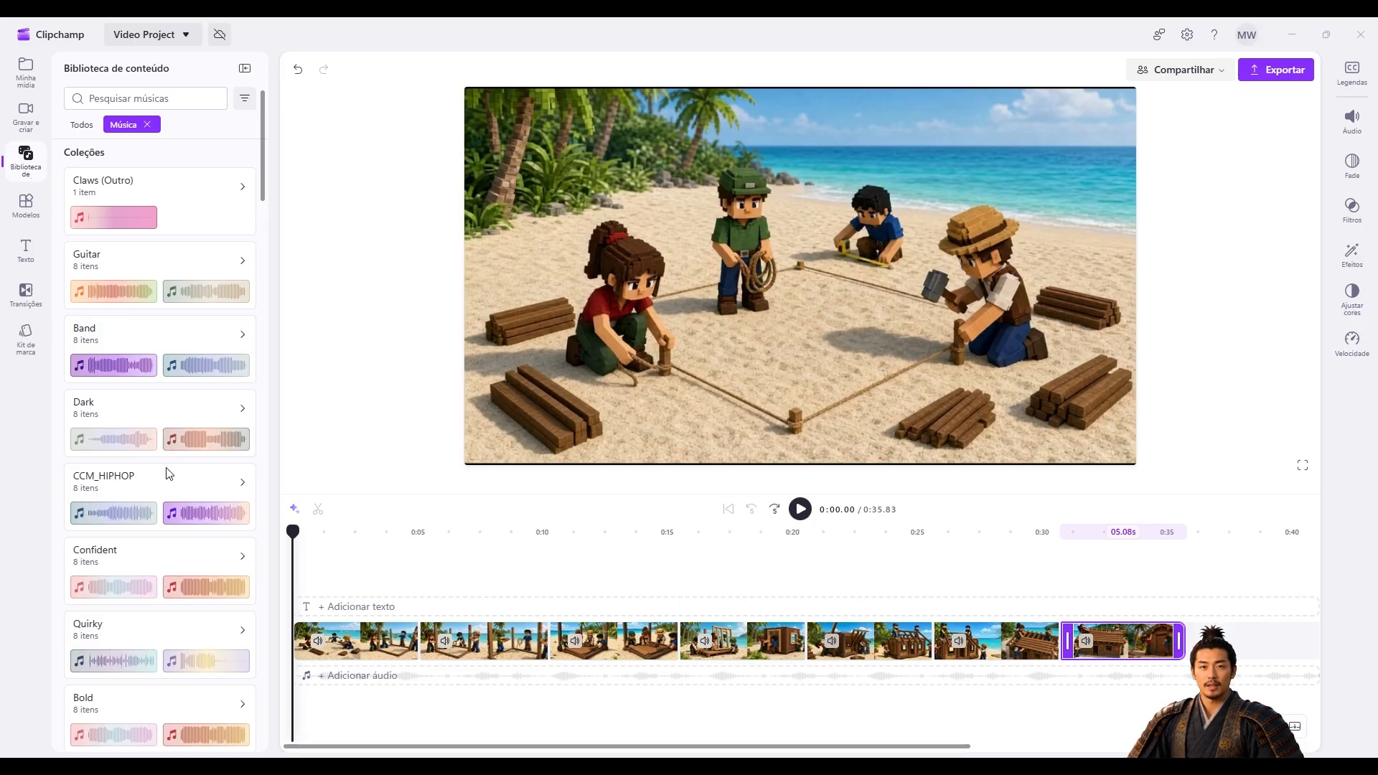
left_click(81, 630)
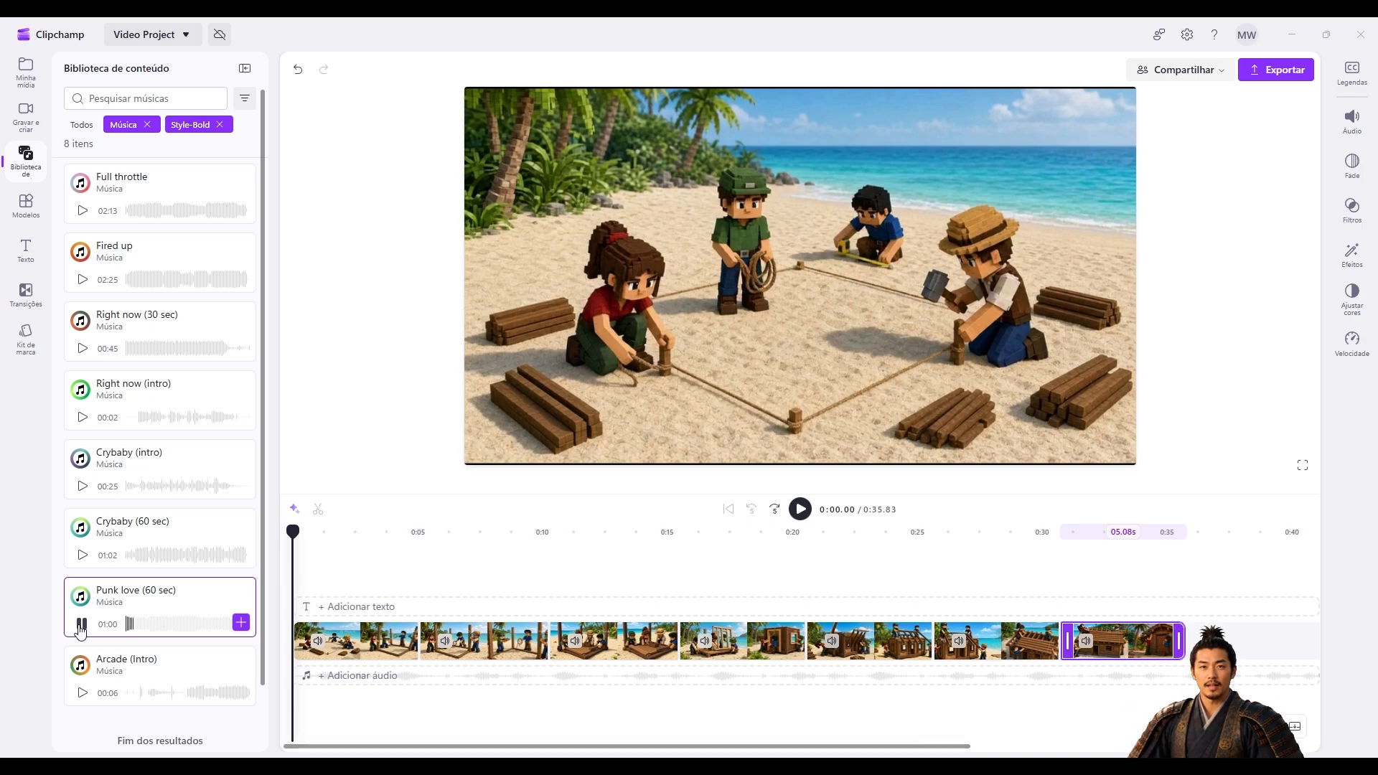
left_click(241, 623)
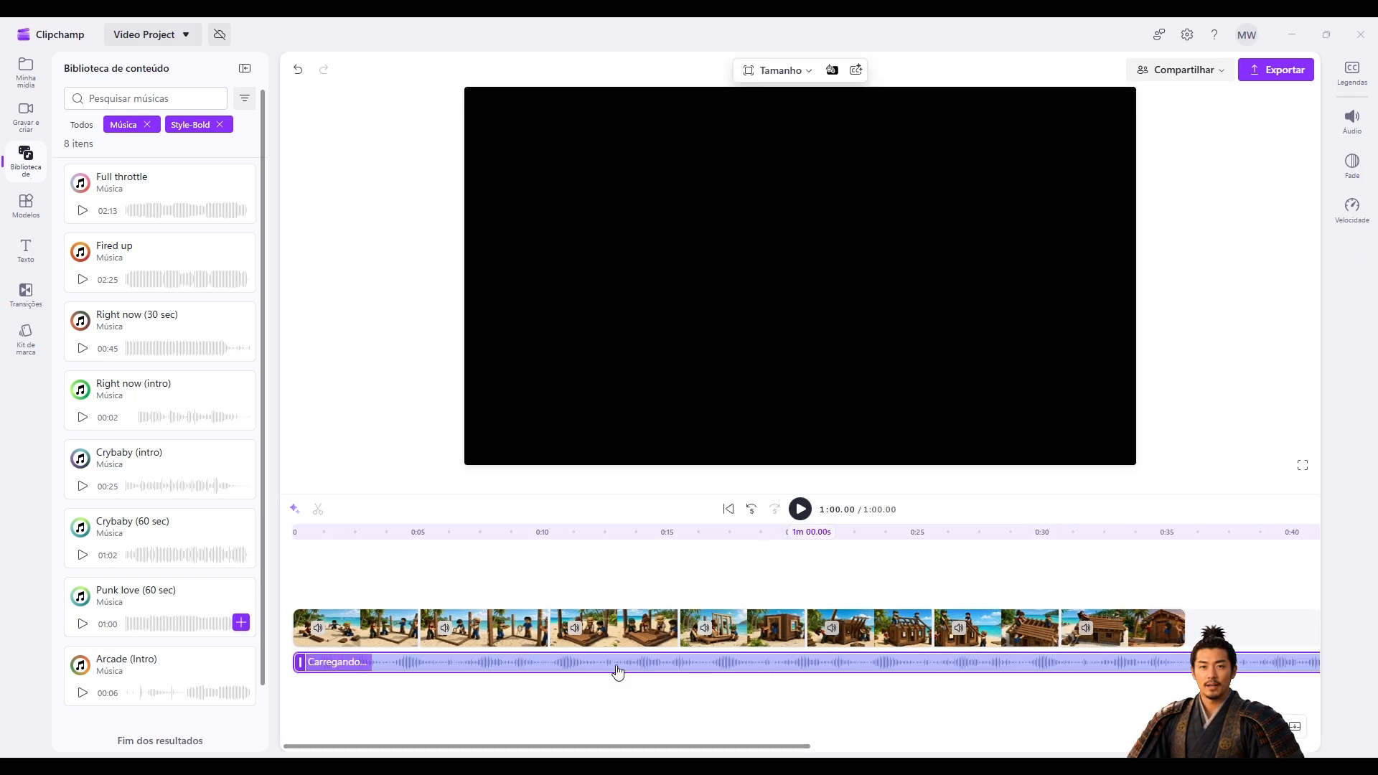
Split the "Punk love (60 sec)" music where the last video clip ends, at about 35 s, and delete the excess part.
scroll(892, 683, "down", 3)
scroll(868, 691, "up", 2)
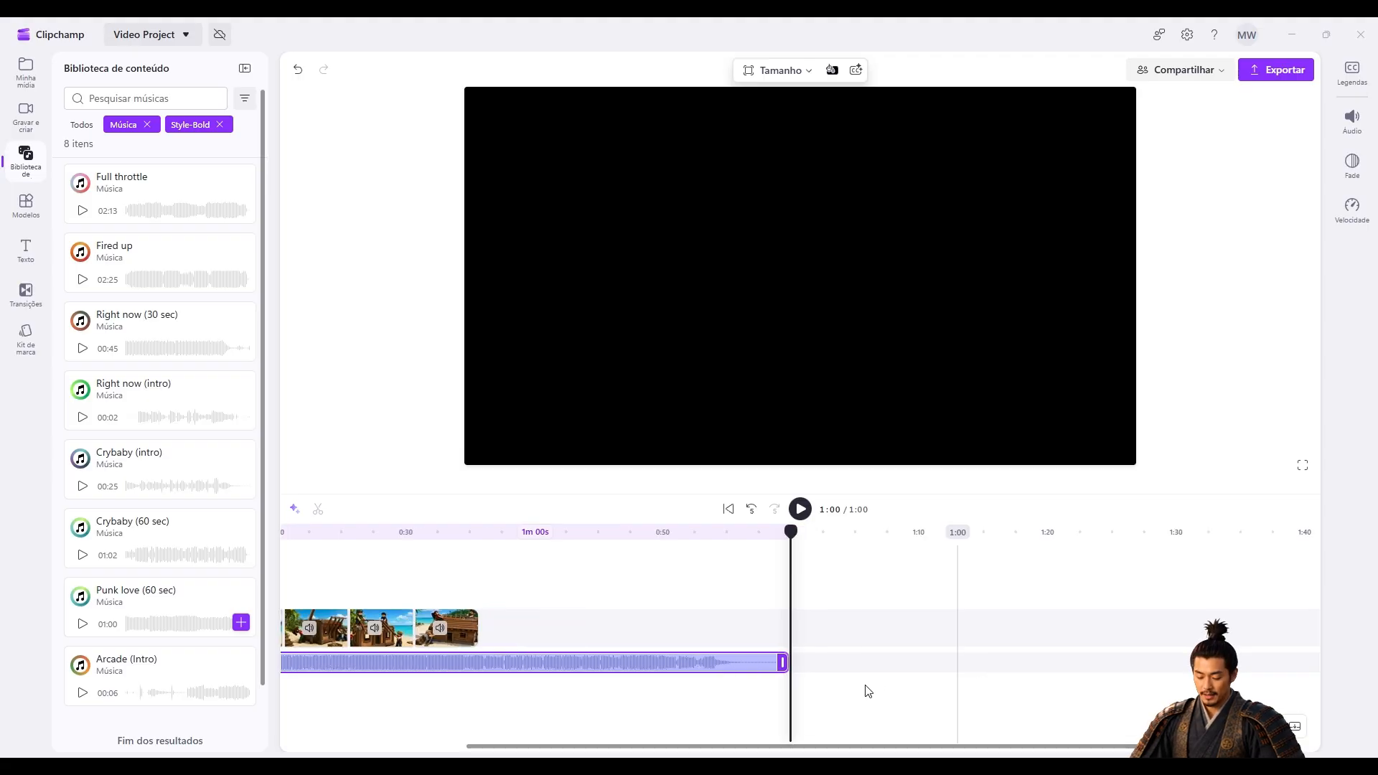
left_click(479, 610)
left_click(318, 509)
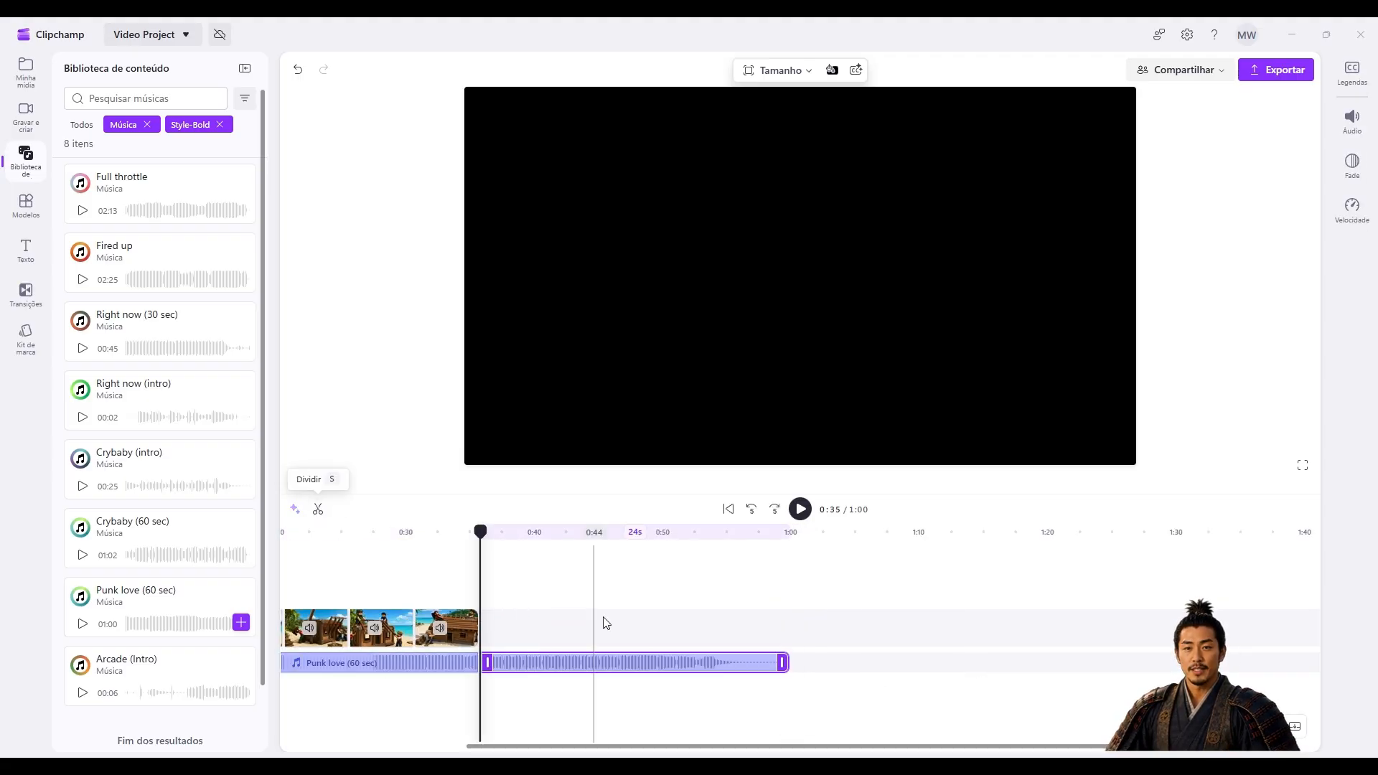
key("Delete")
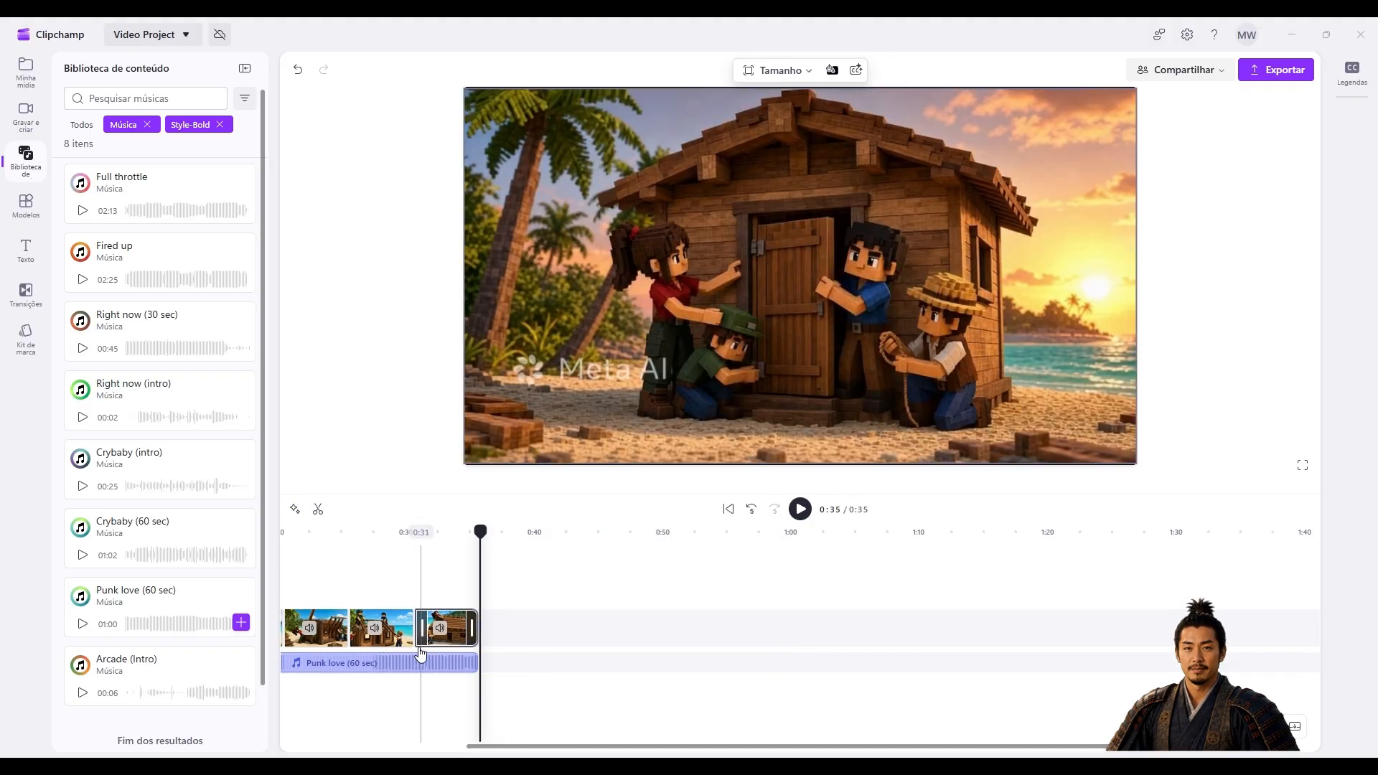
Open the audio settings of the trimmed "Punk love (60 sec)" music clip.
left_click(414, 667)
left_click(1351, 120)
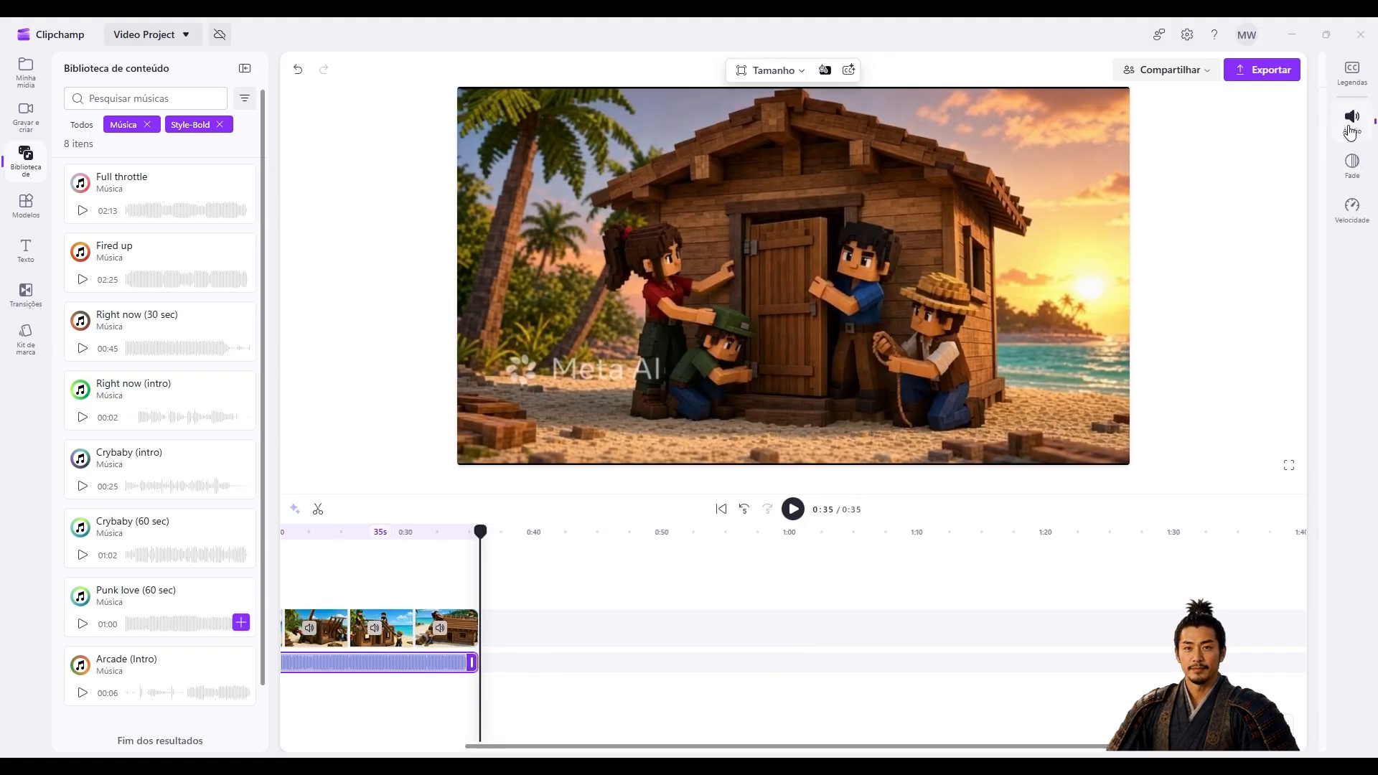